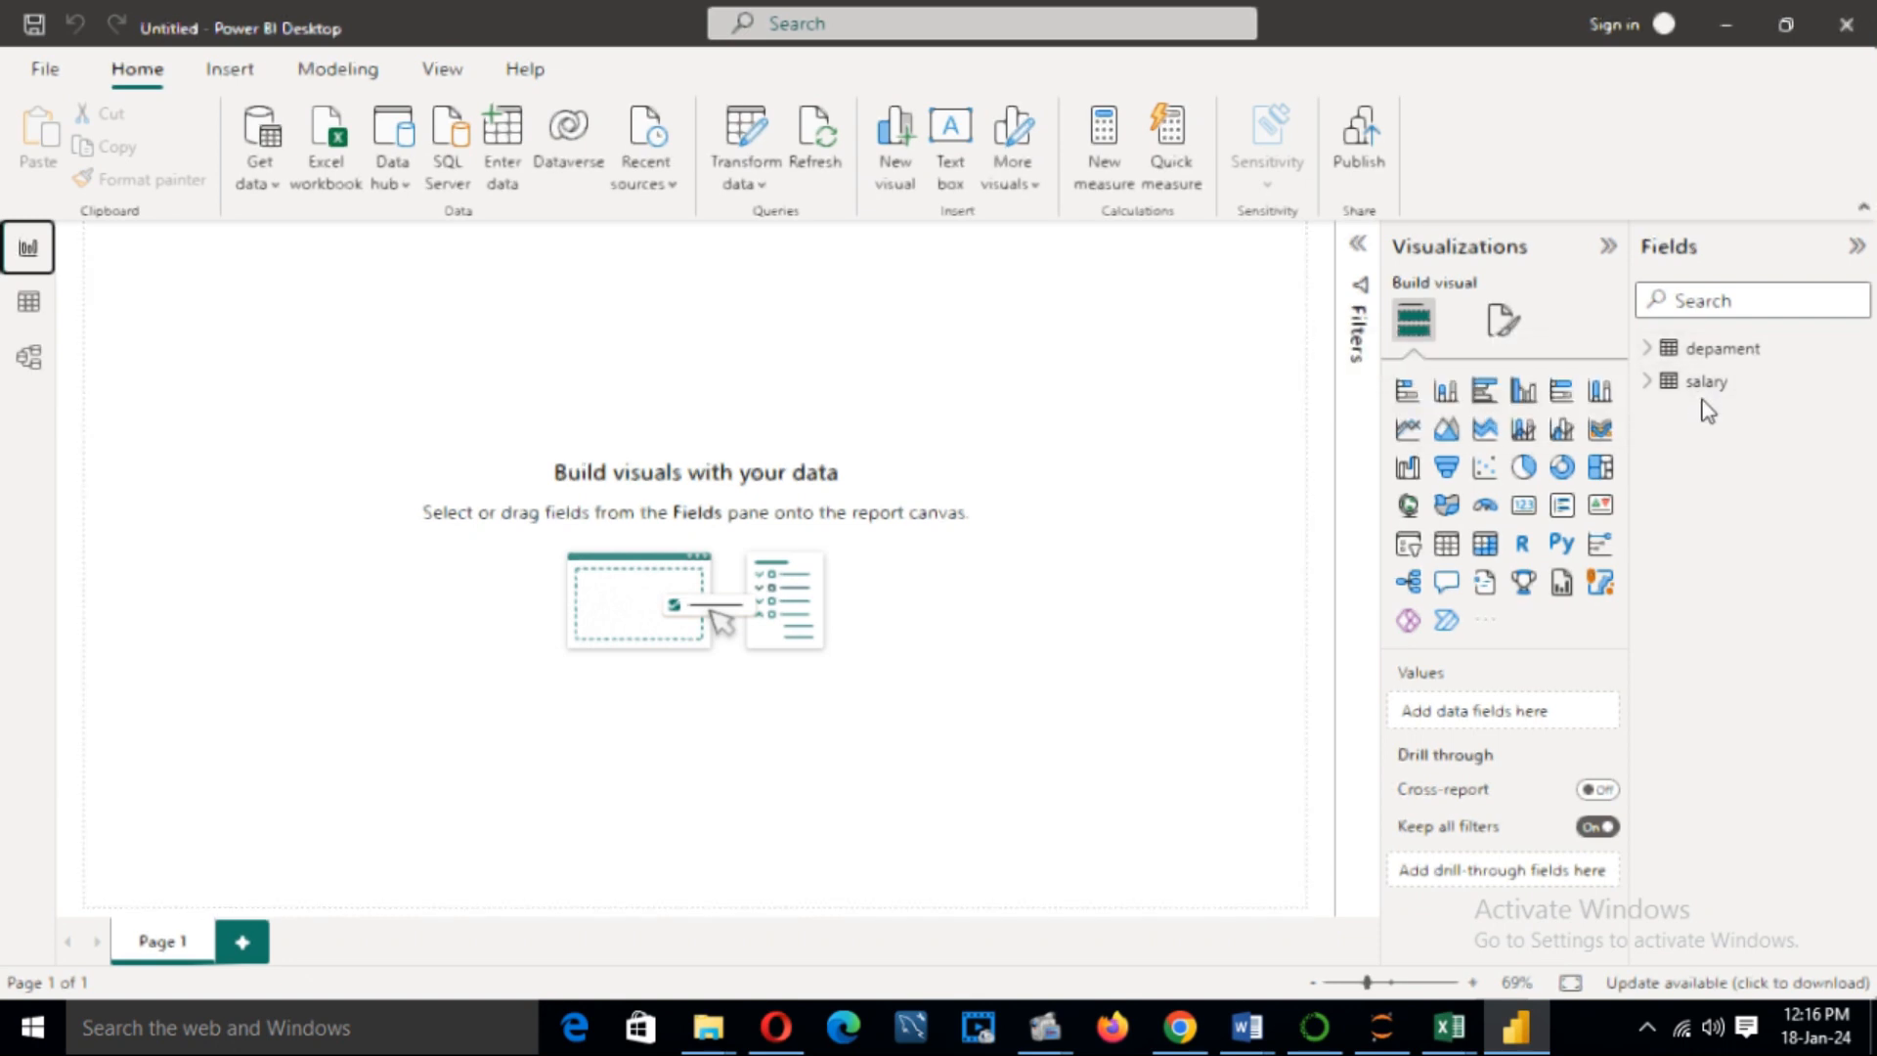
Open the salary and depament tables in the Power Query Editor
left_click(735, 158)
left_click(817, 229)
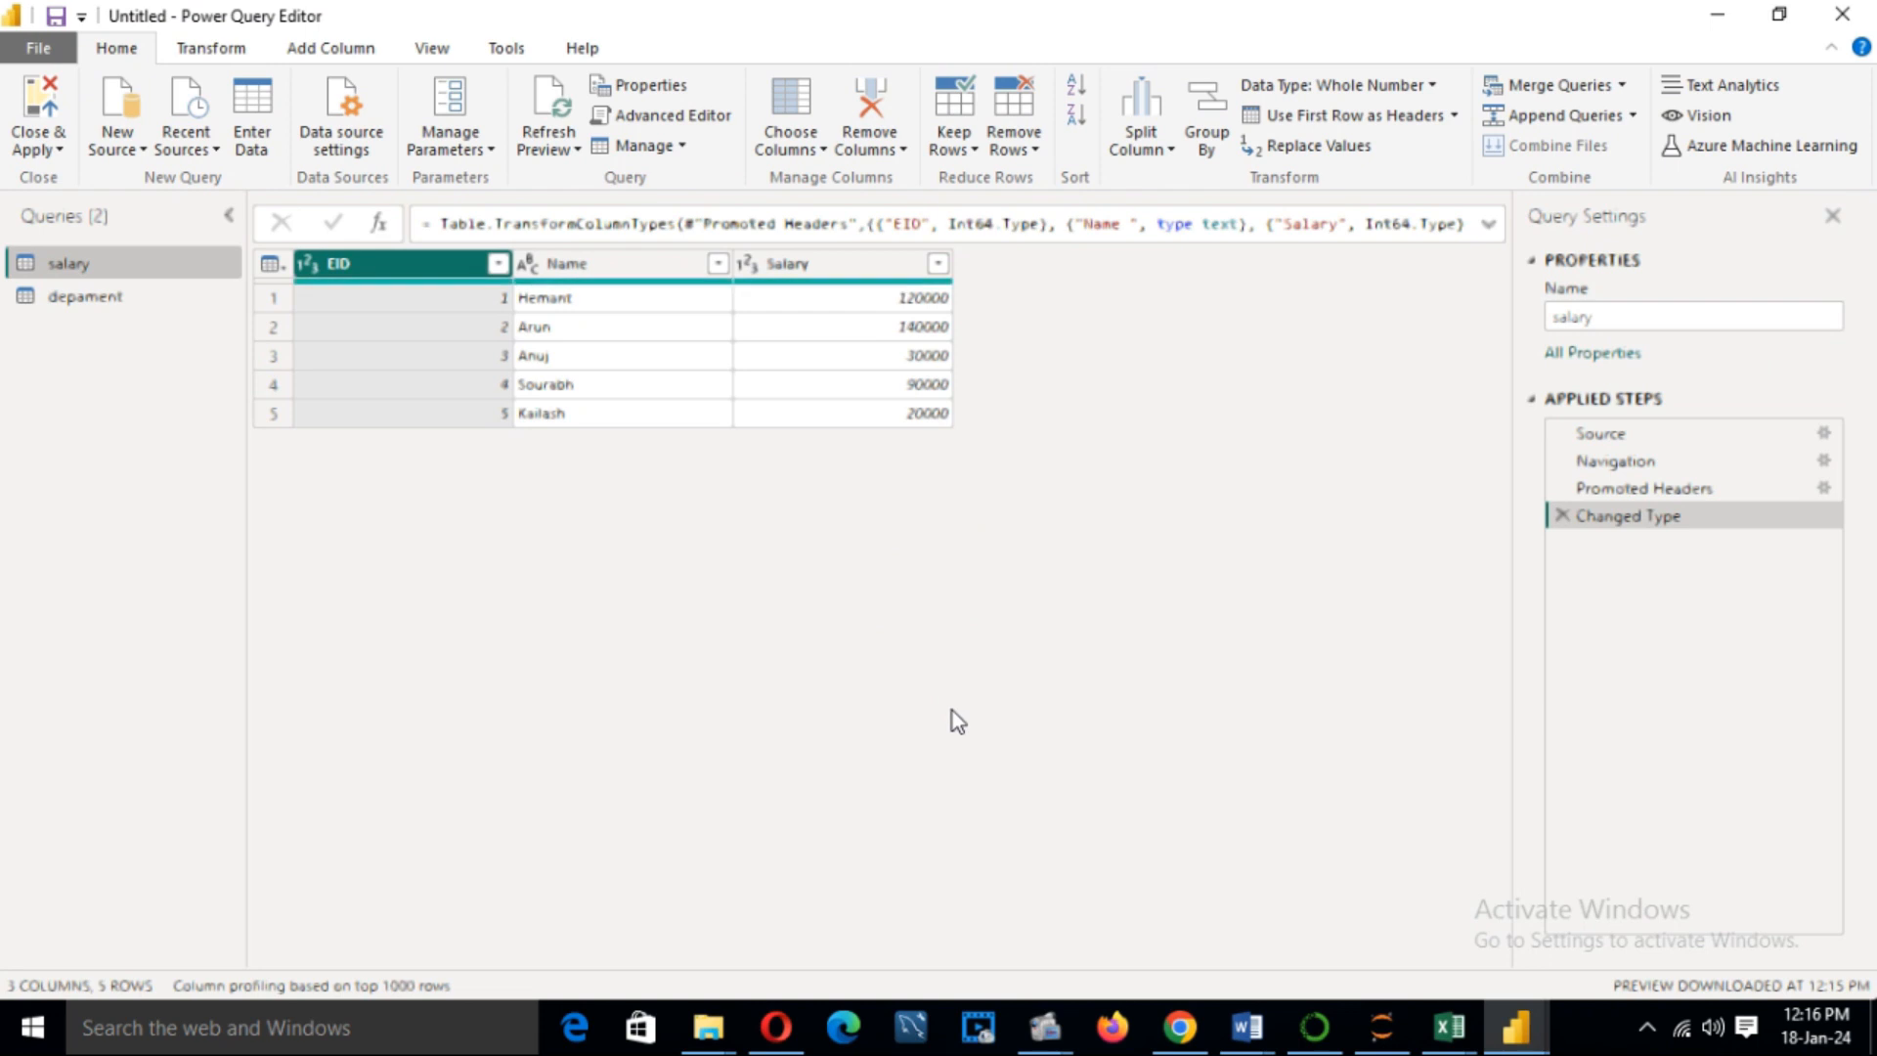
left_click(1558, 86)
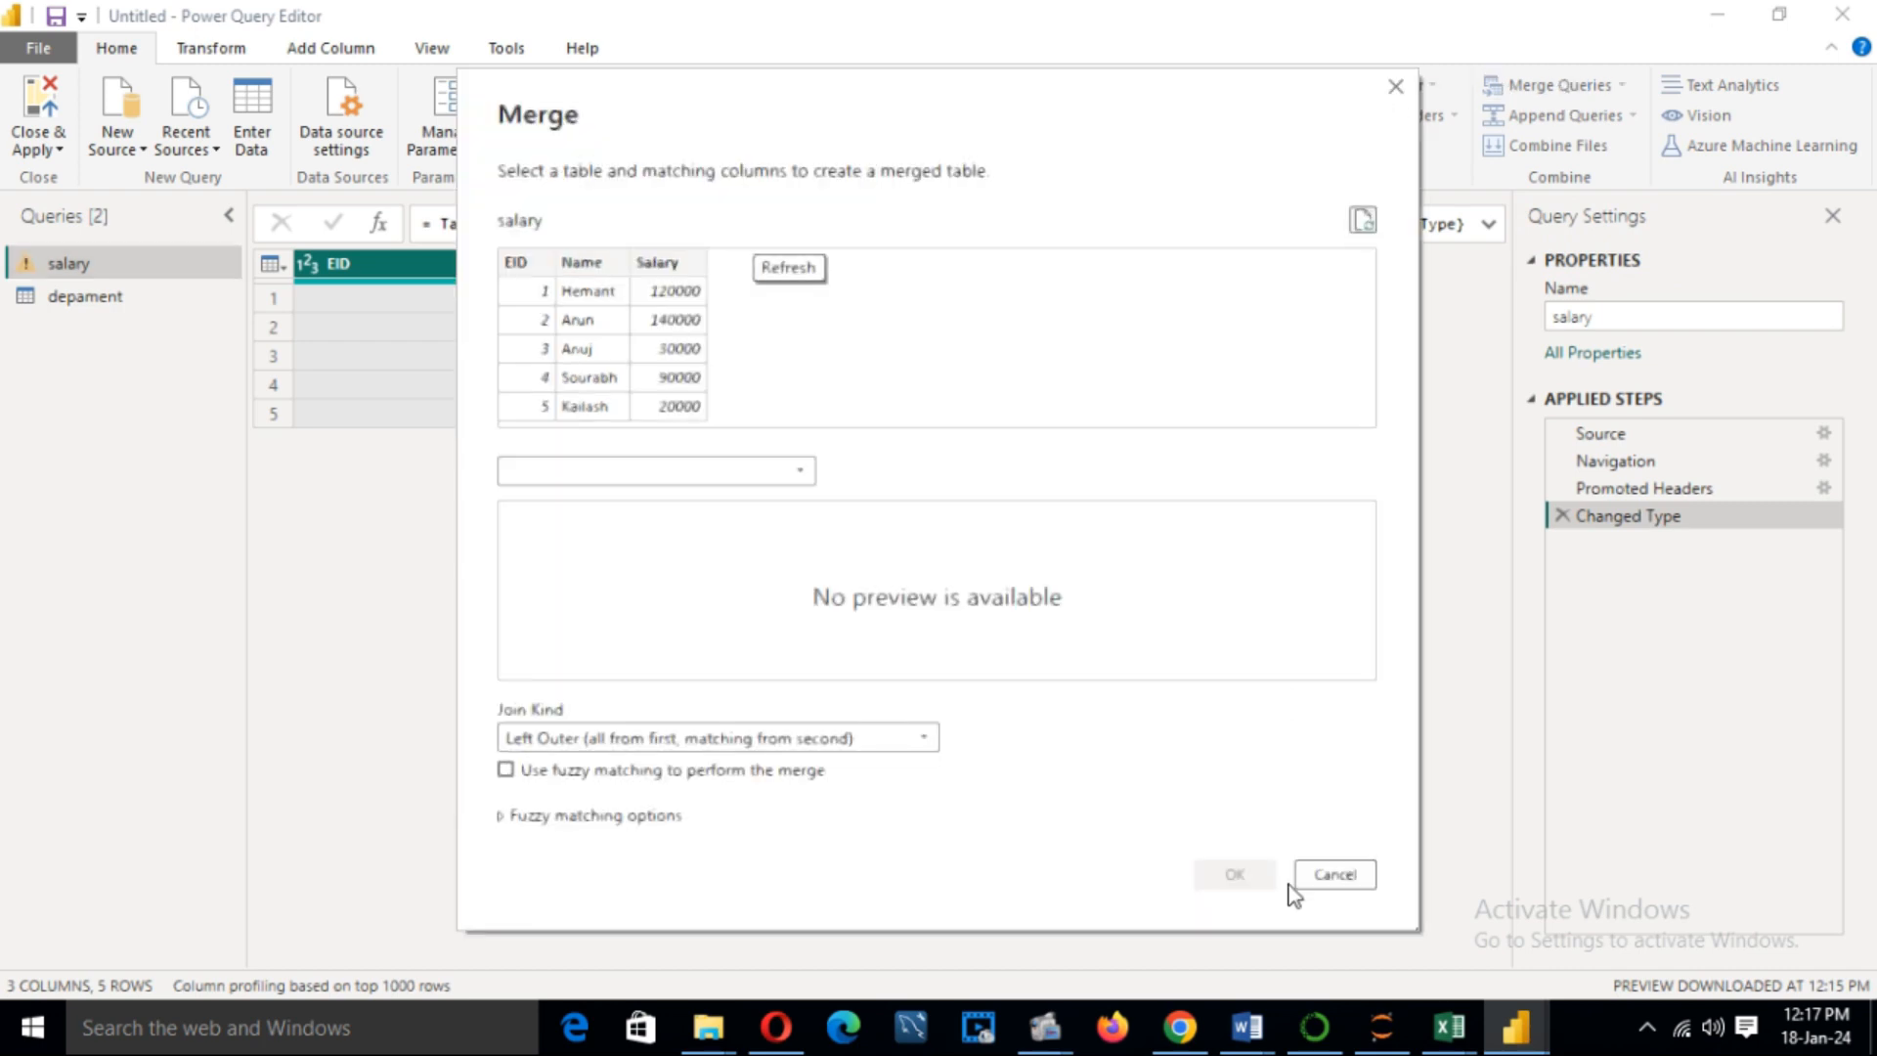
left_click(1334, 874)
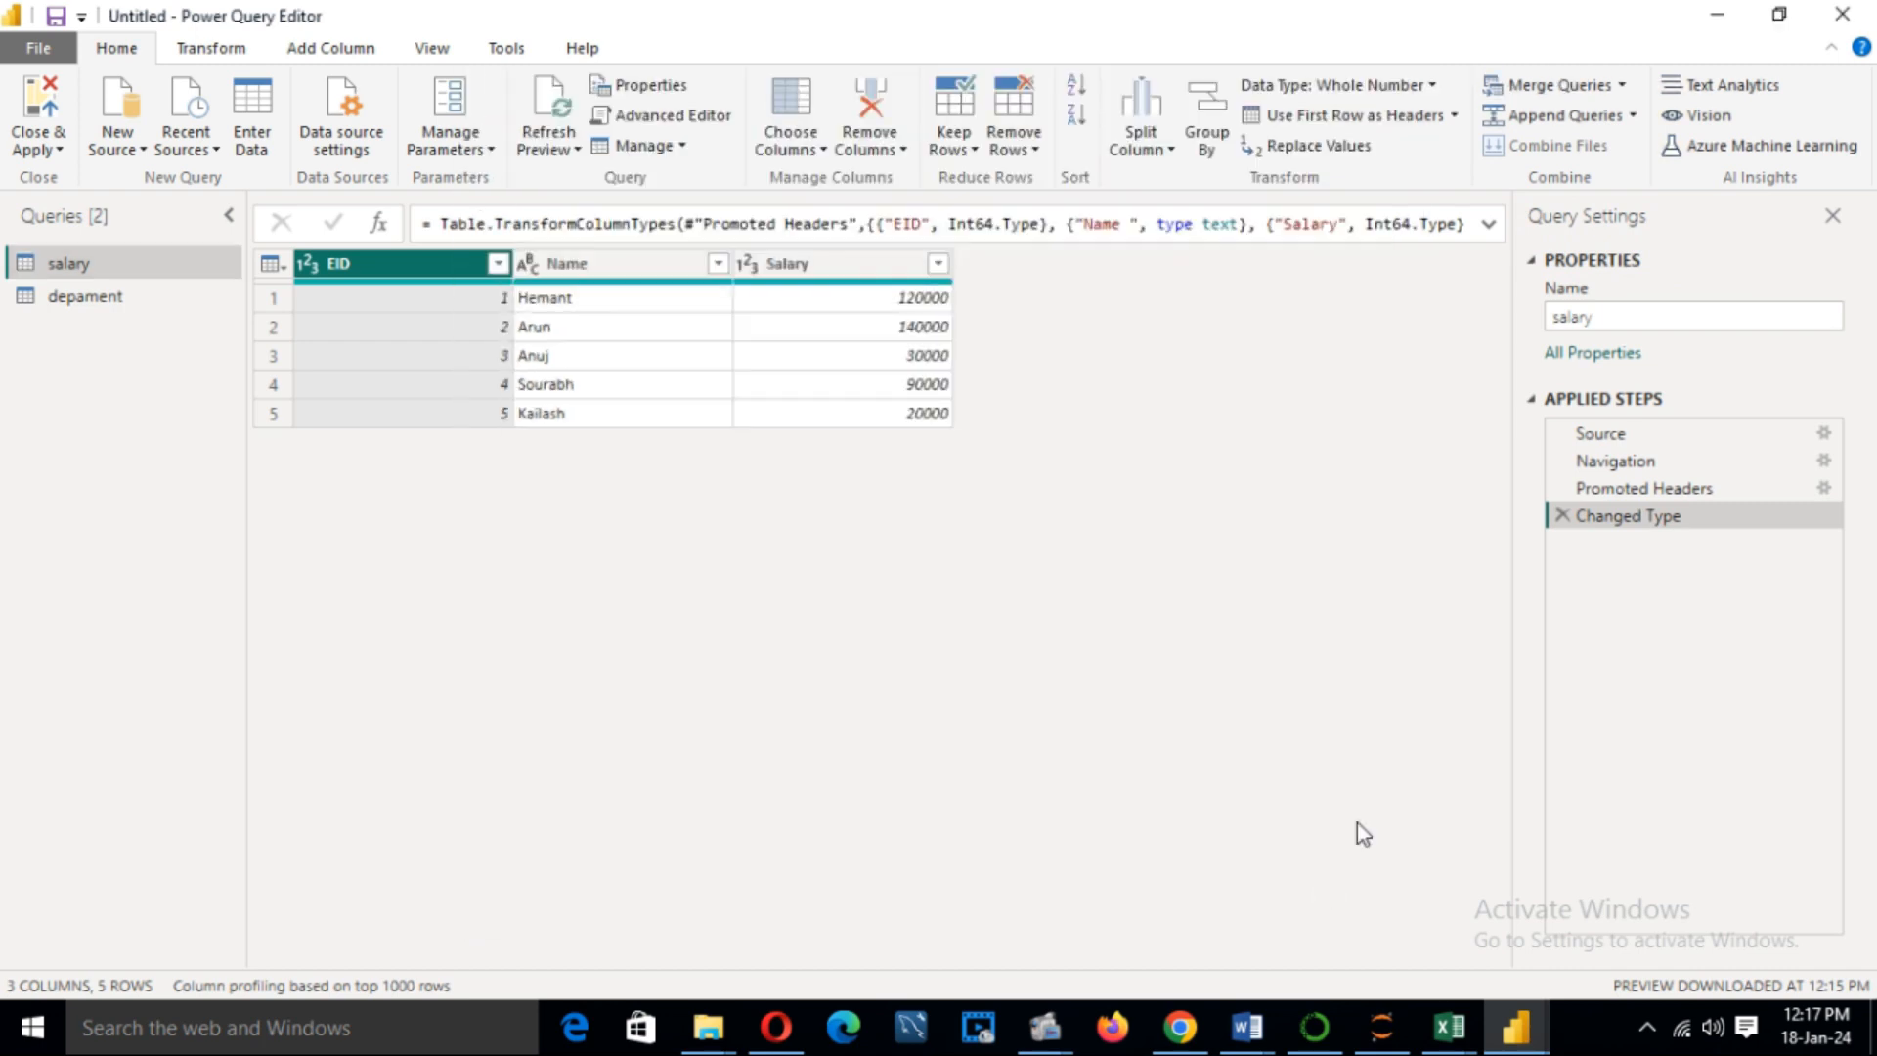
left_click(1593, 80)
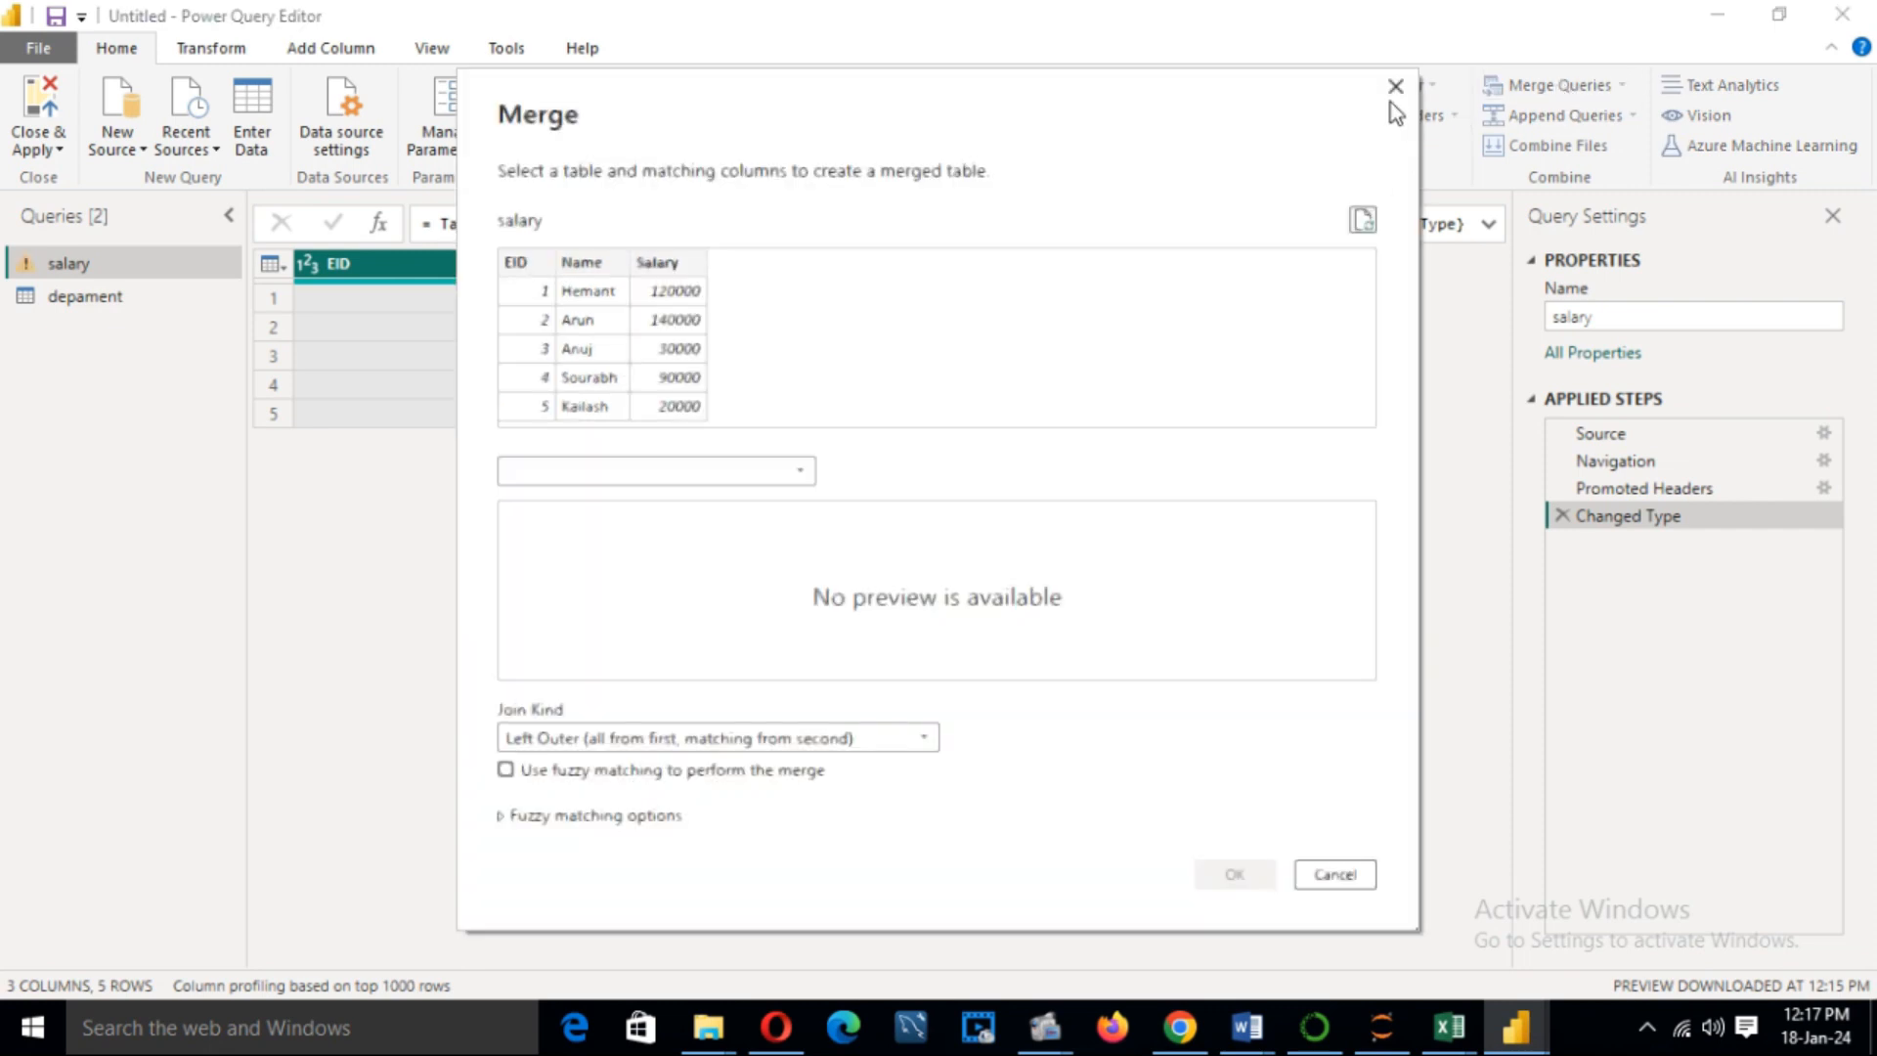
left_click(1395, 88)
Merge the salary and depament queries as a new query, matching on EID with a Left Outer join
left_click(1623, 86)
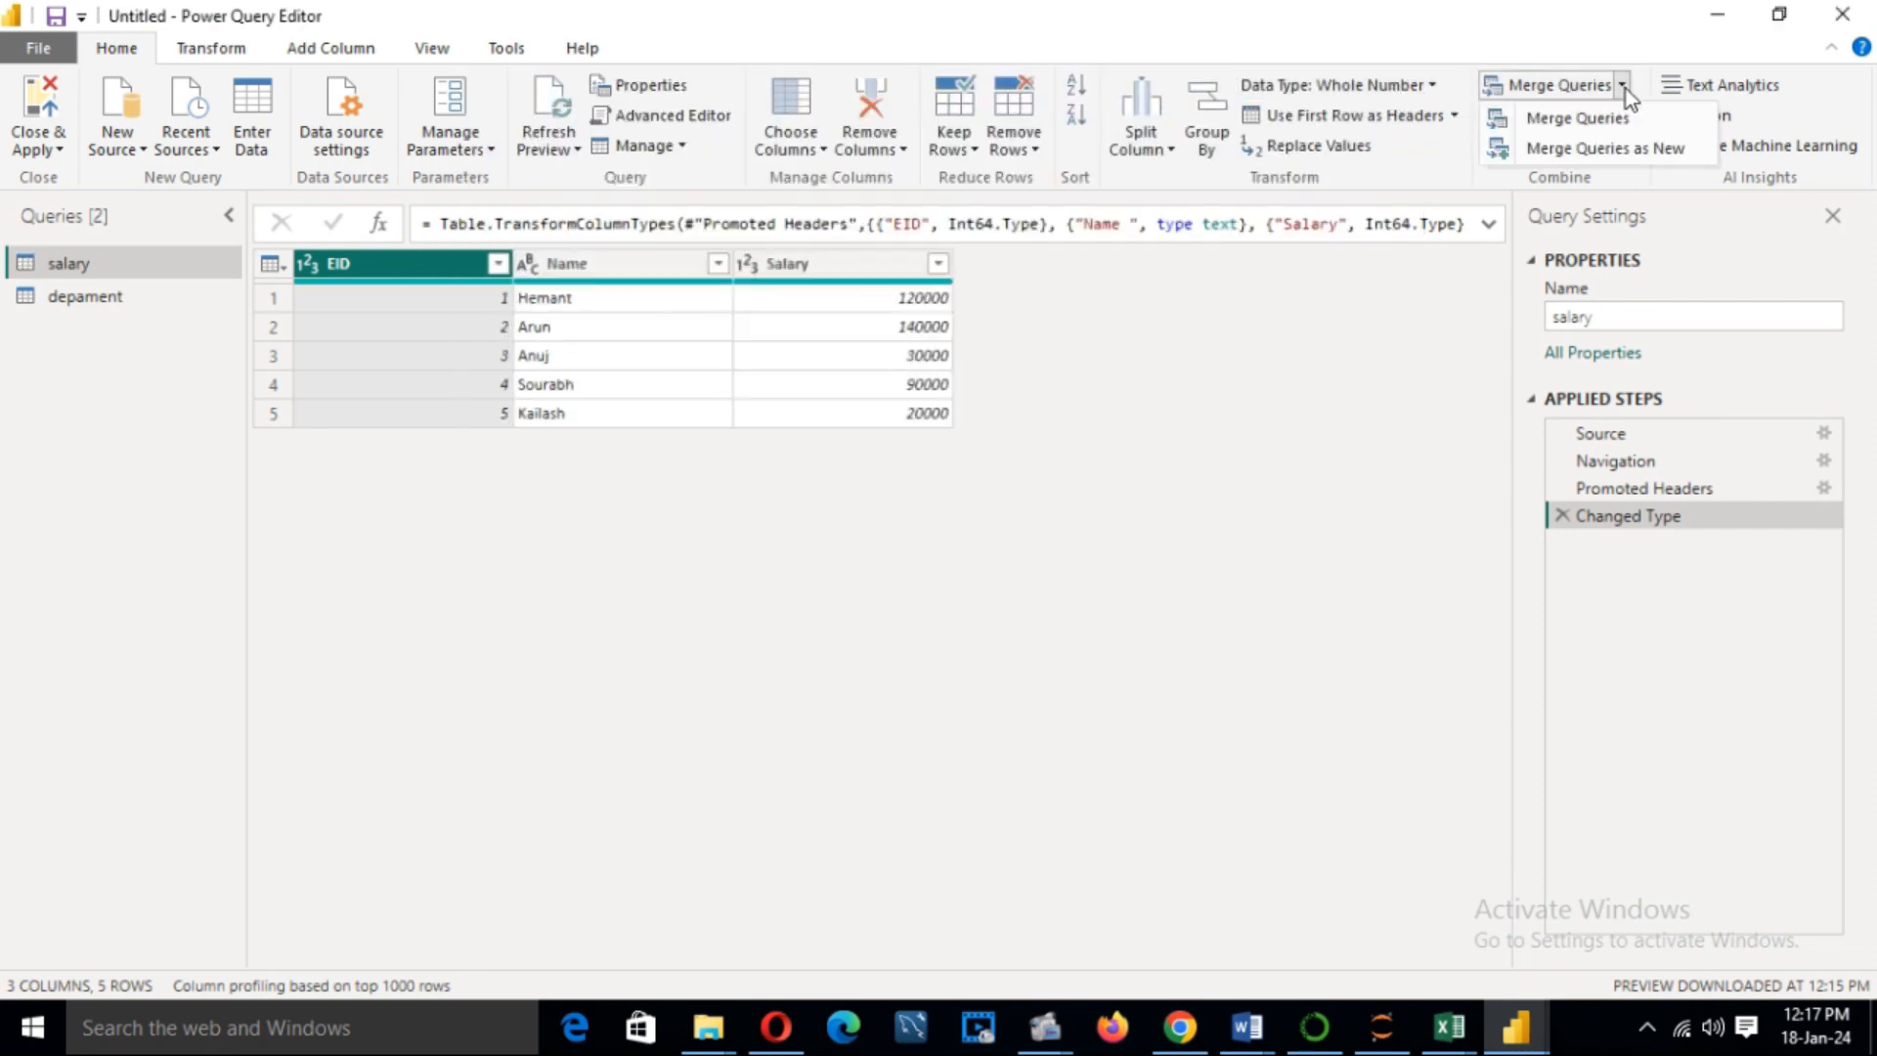
left_click(1603, 151)
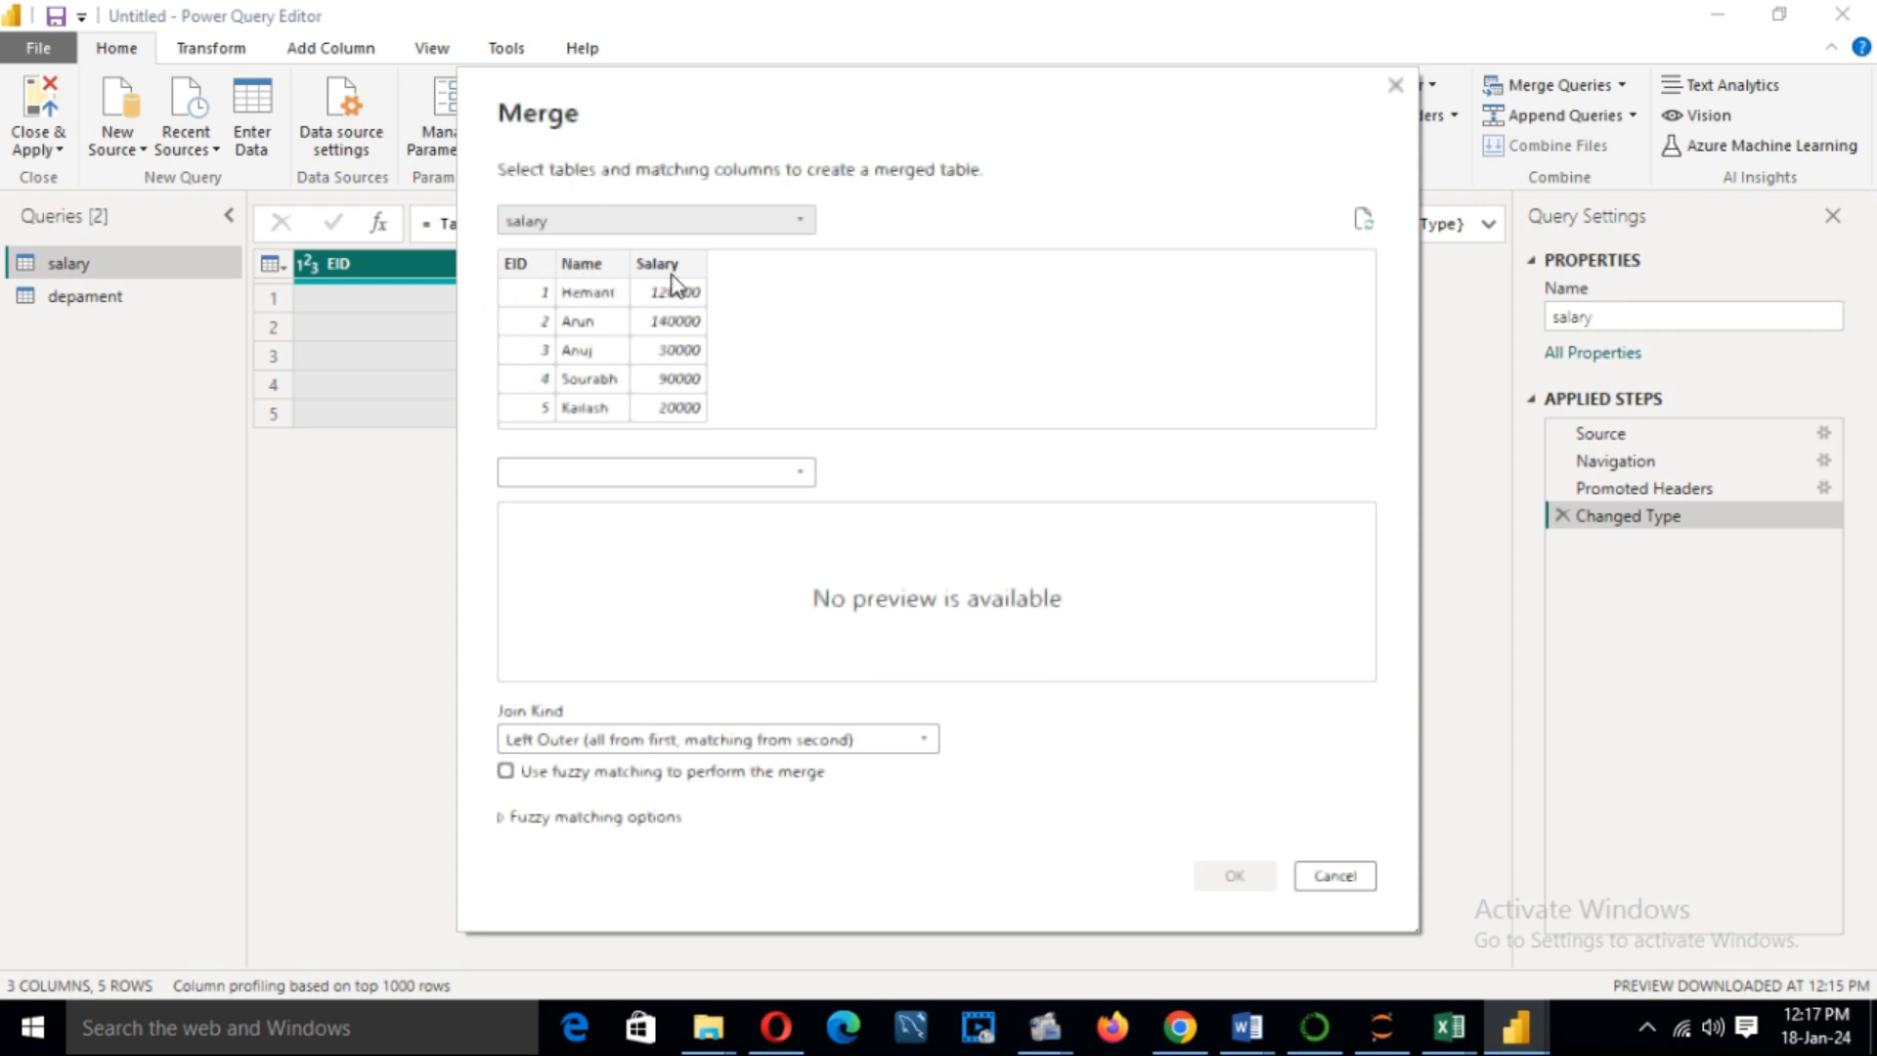
left_click(798, 473)
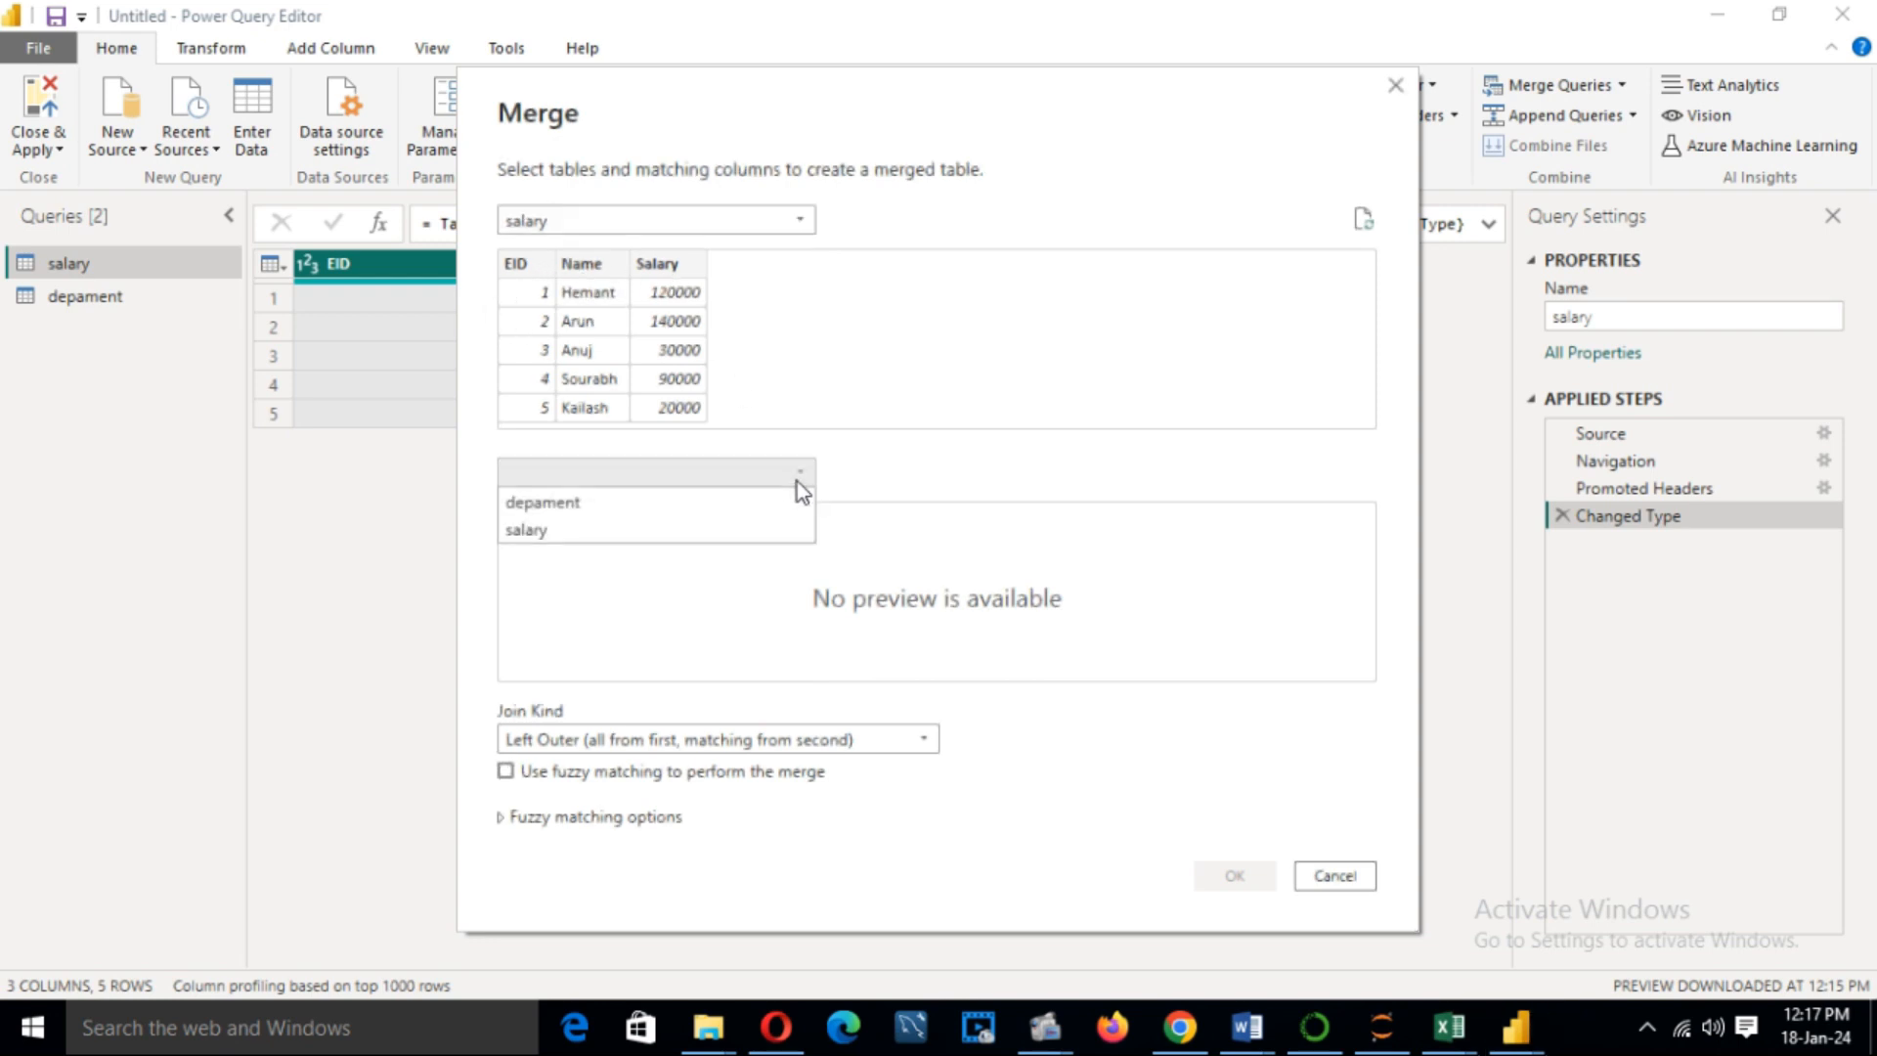
left_click(597, 504)
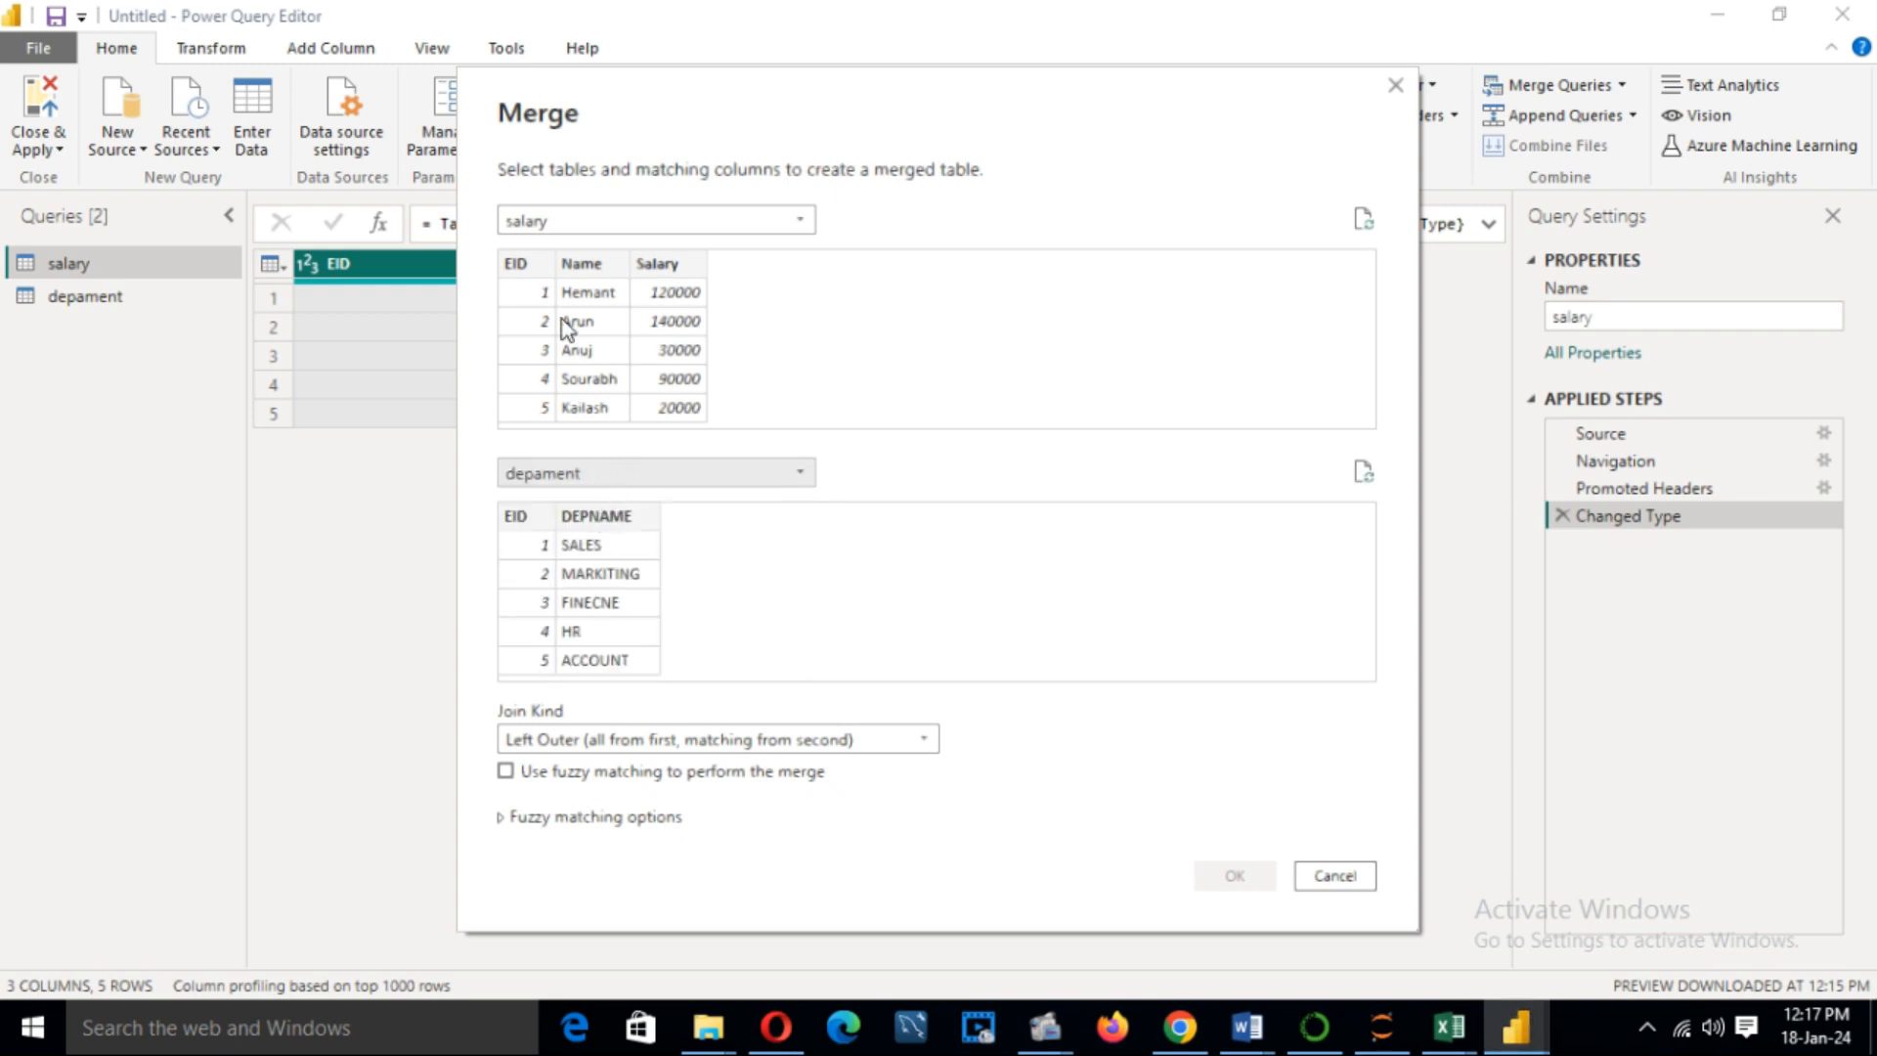
left_click(524, 262)
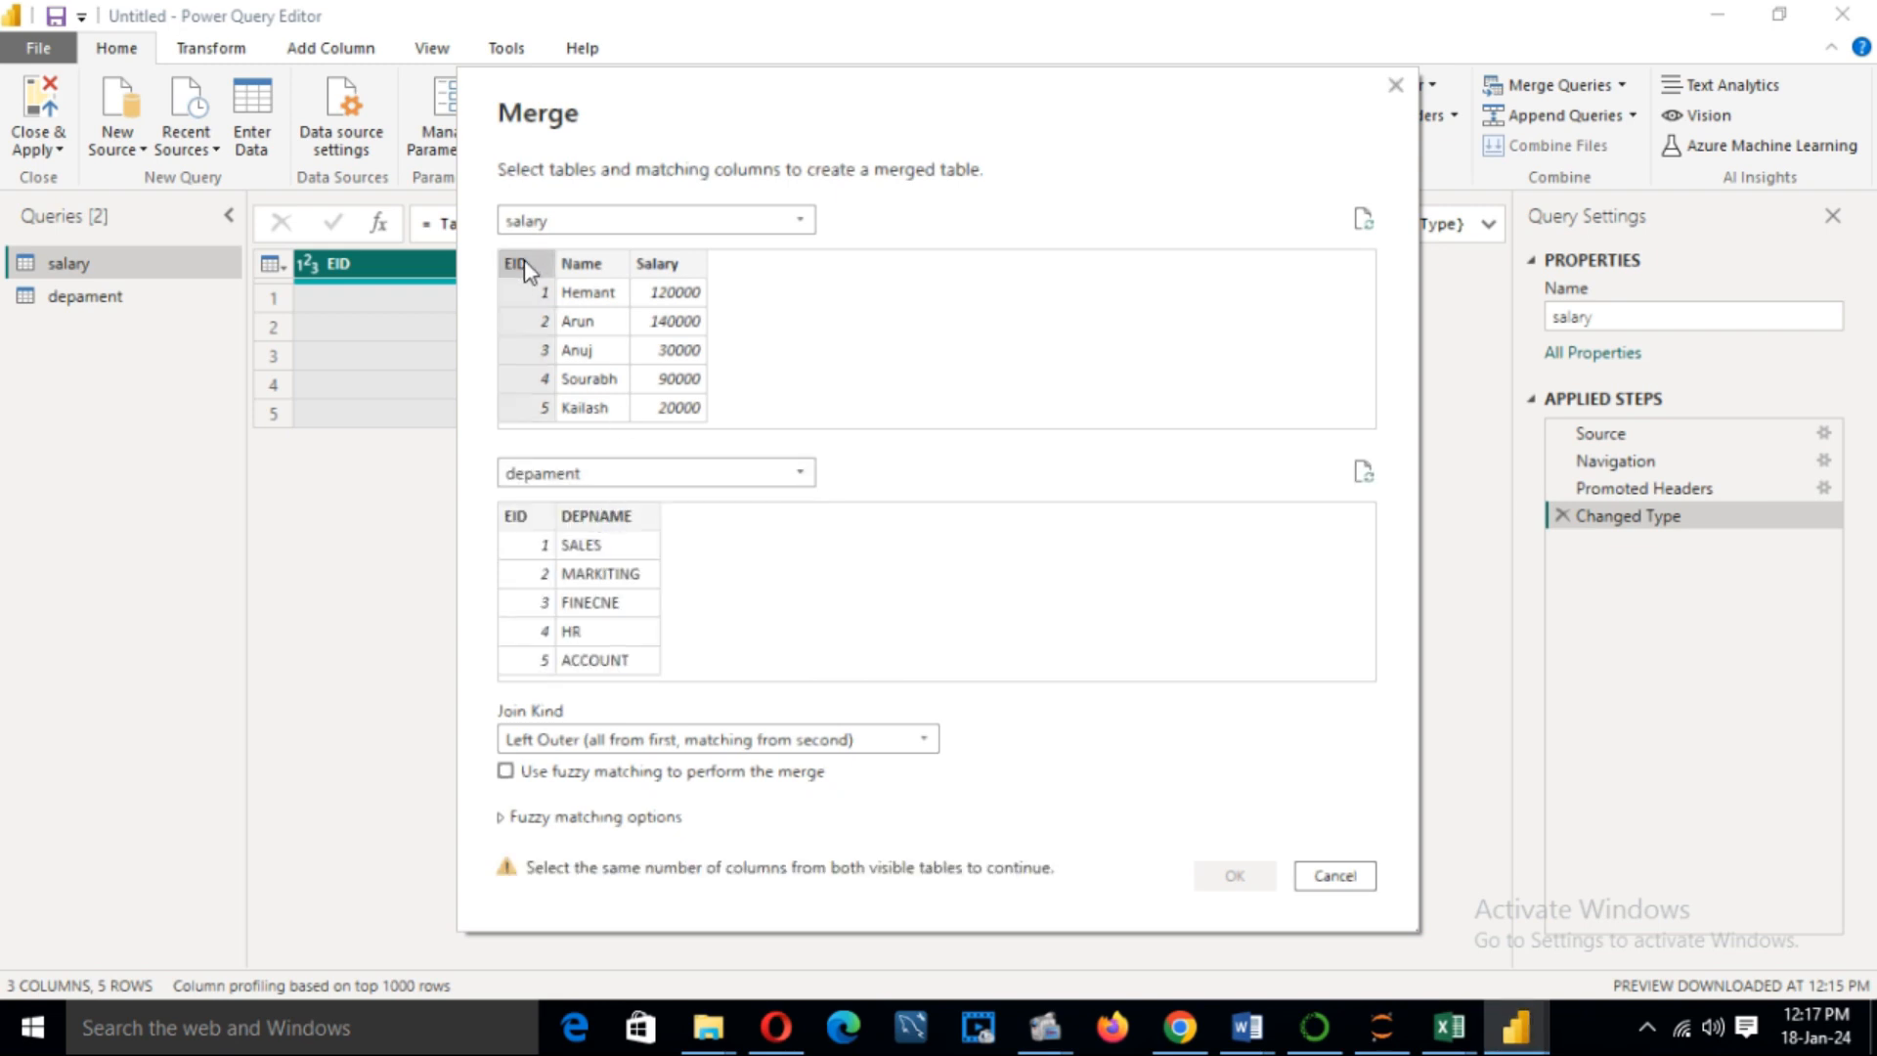
left_click(526, 524)
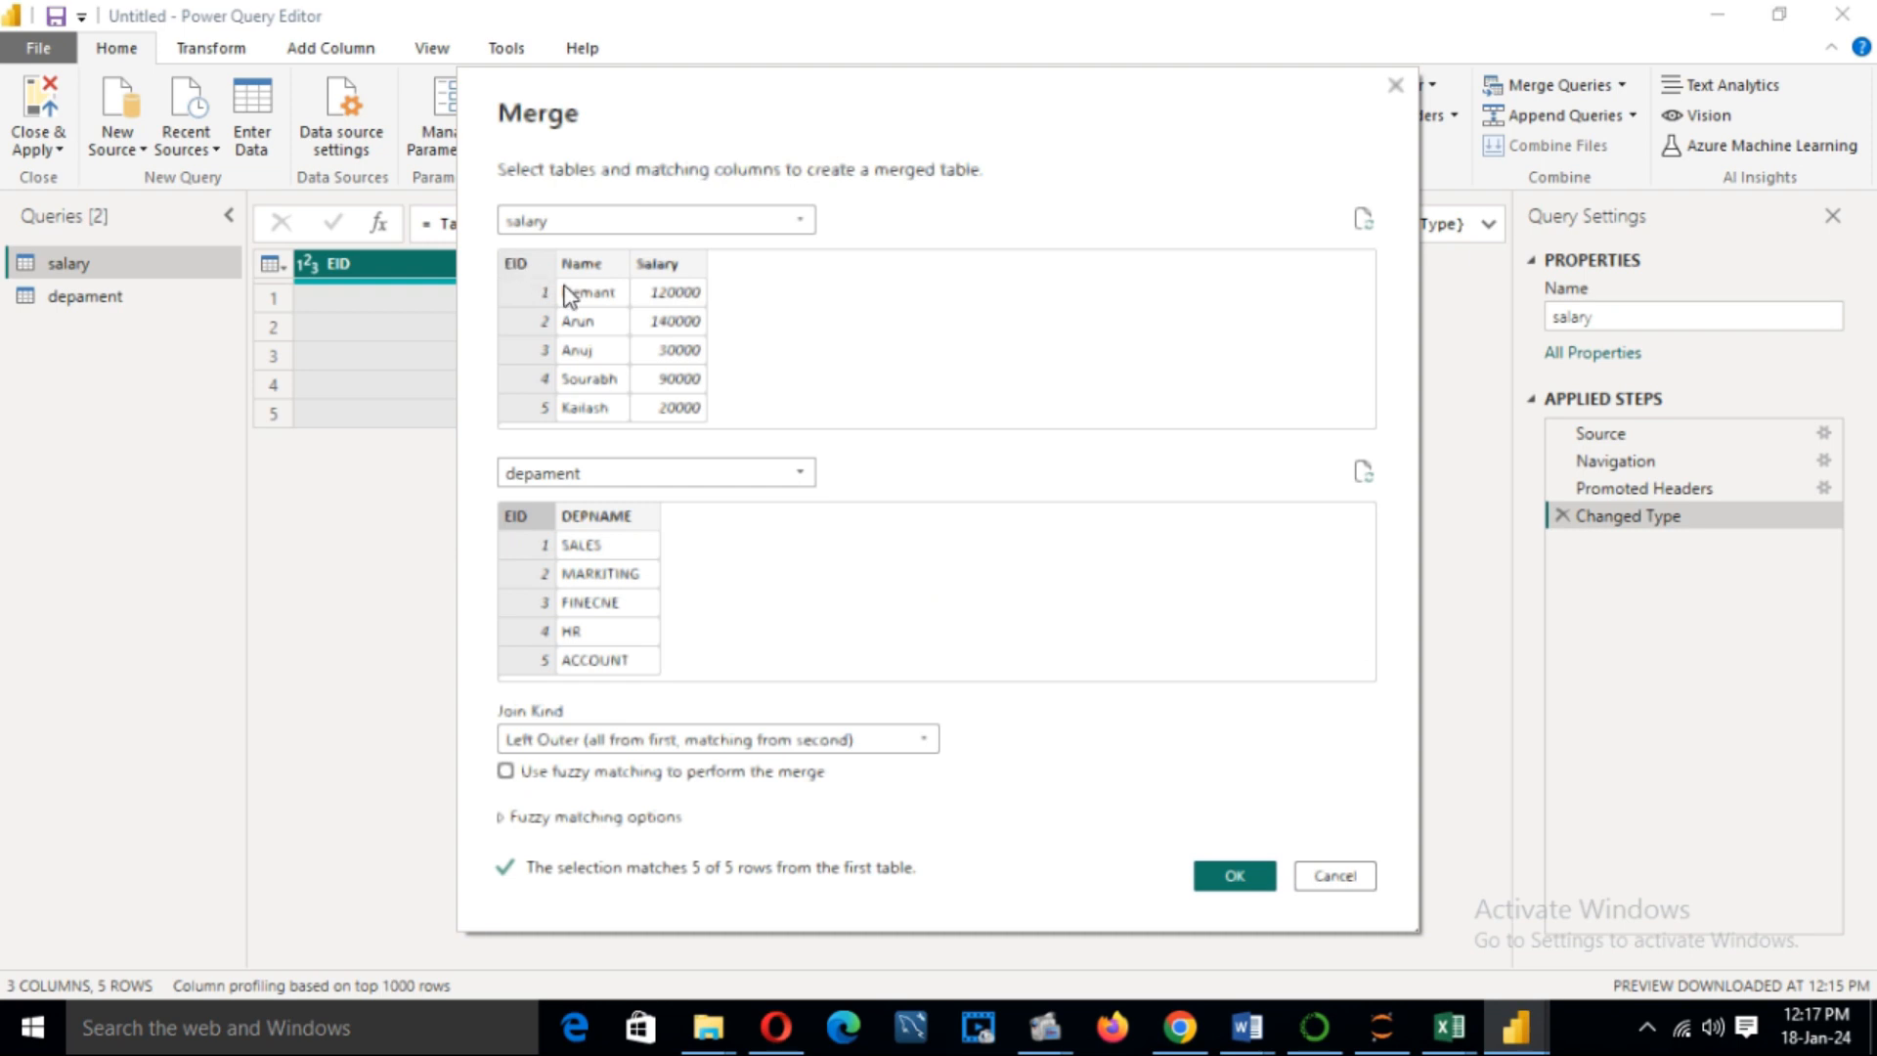
left_click(917, 743)
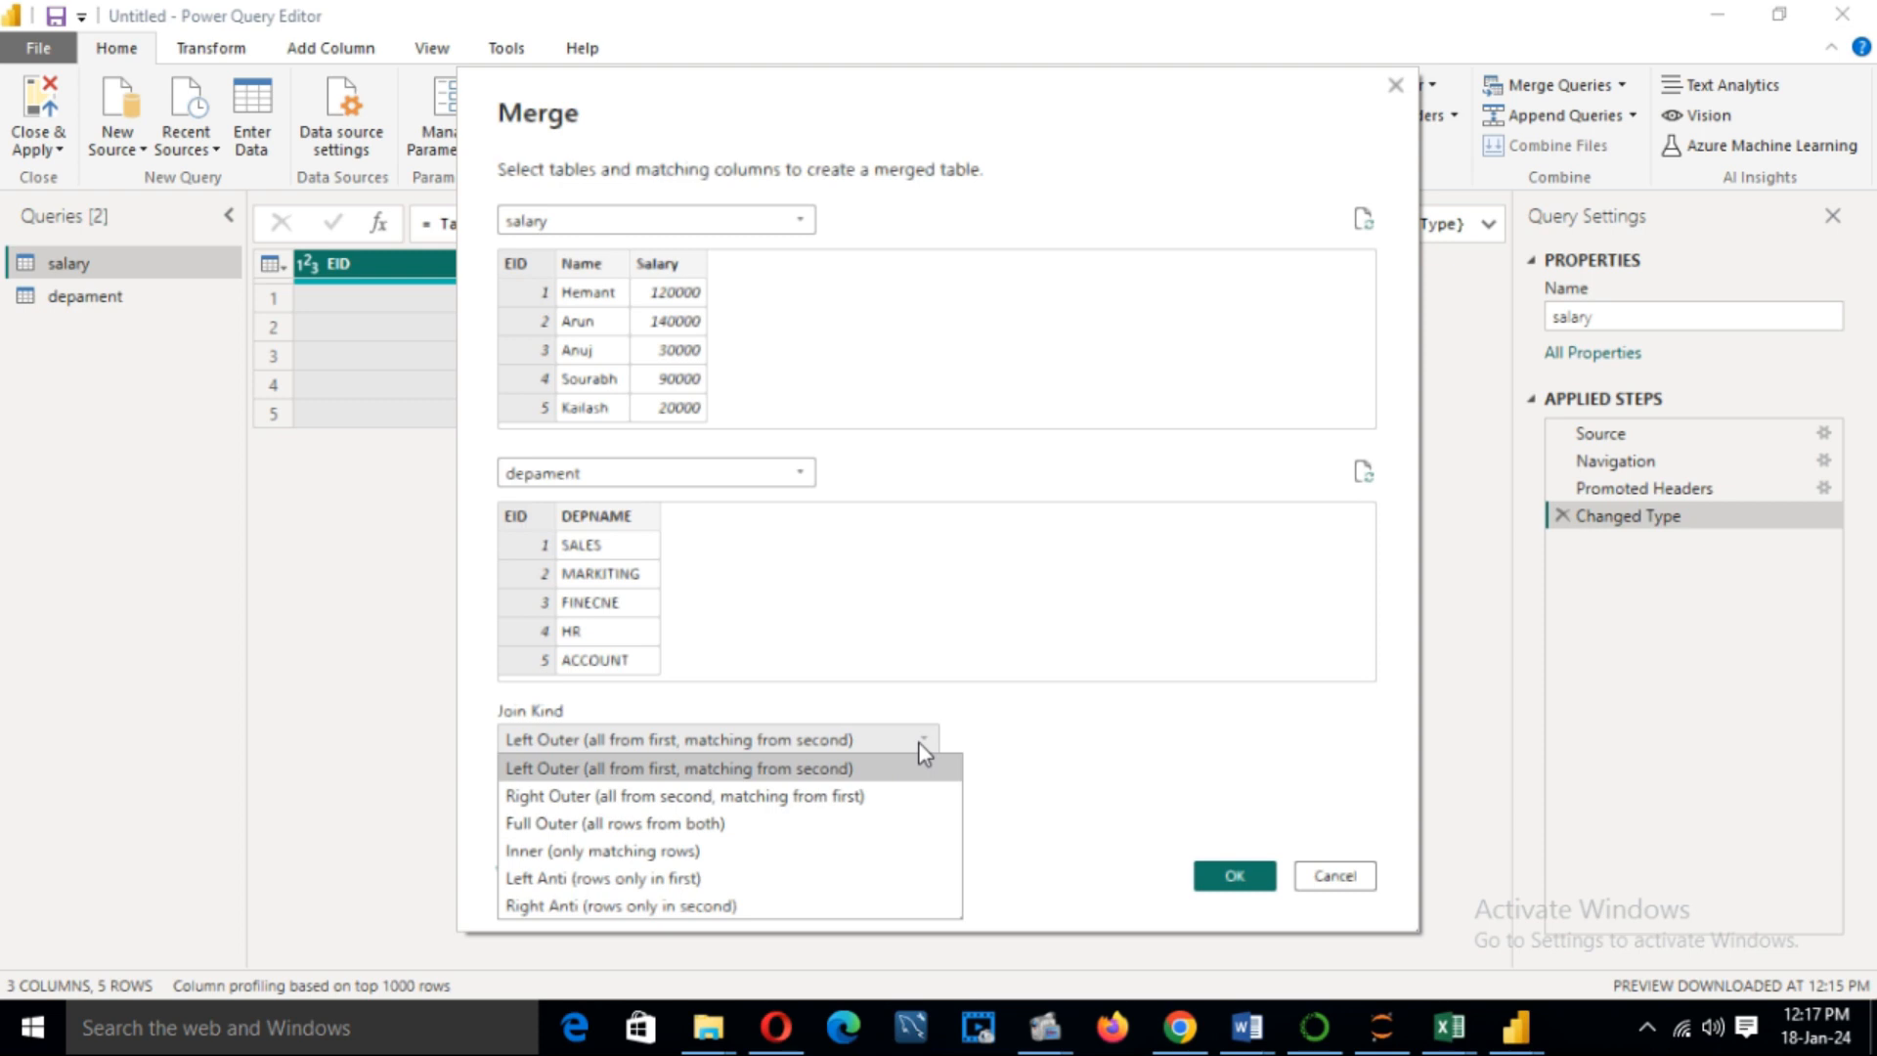
left_click(919, 743)
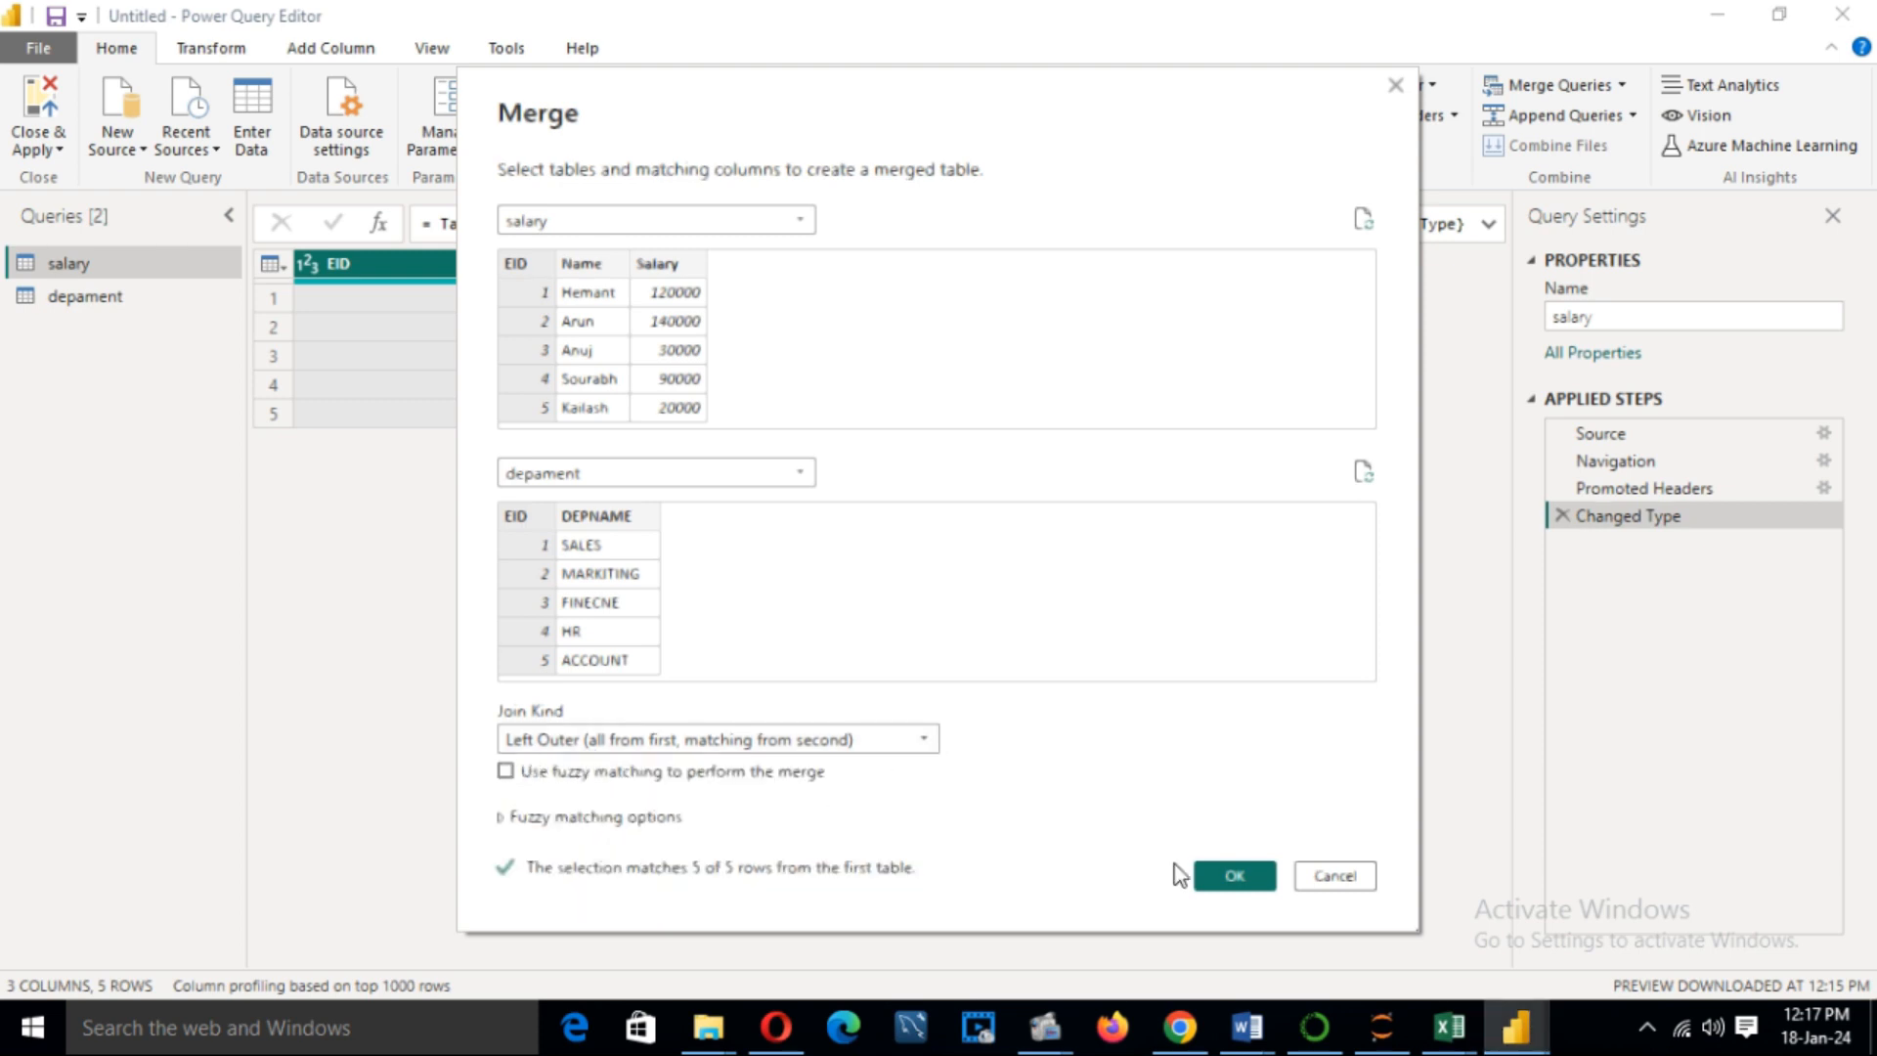
left_click(1233, 876)
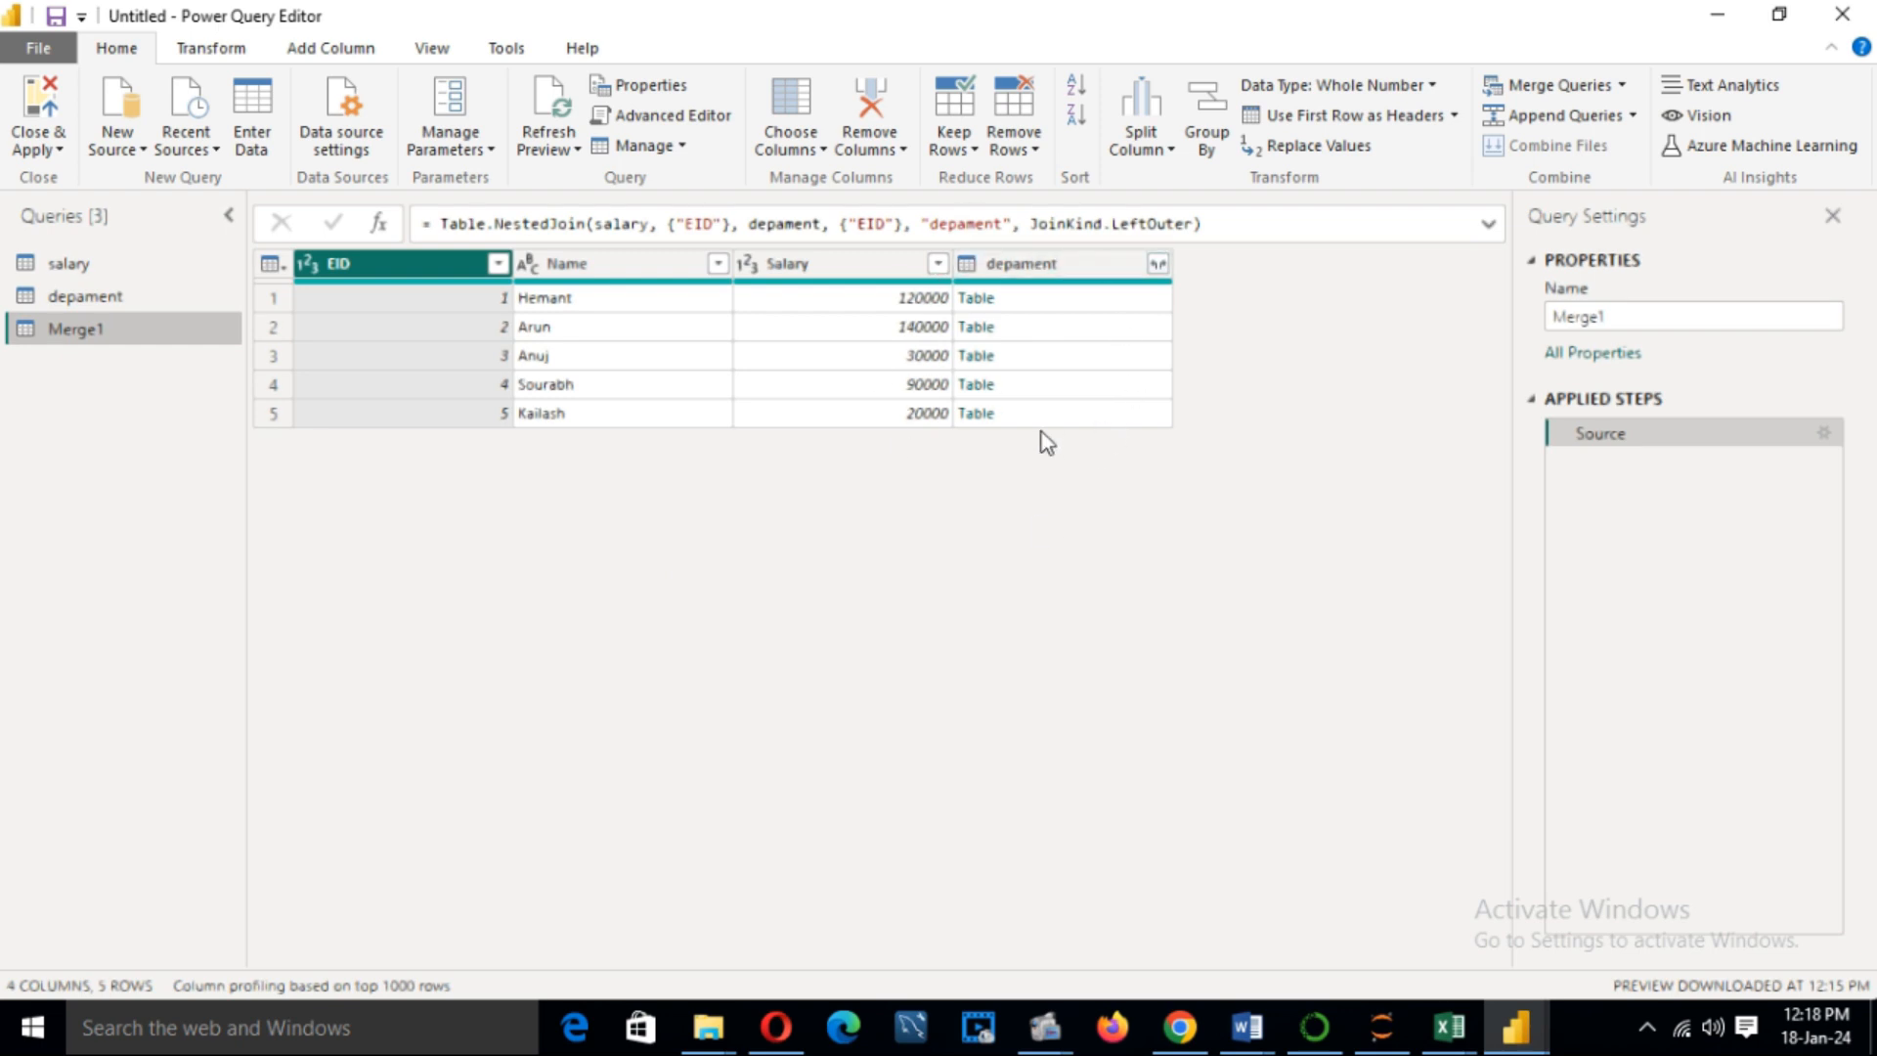
Try expanding the depament column of the merged query with both EID and DEPNAME, and remove that expansion step
left_click(1160, 264)
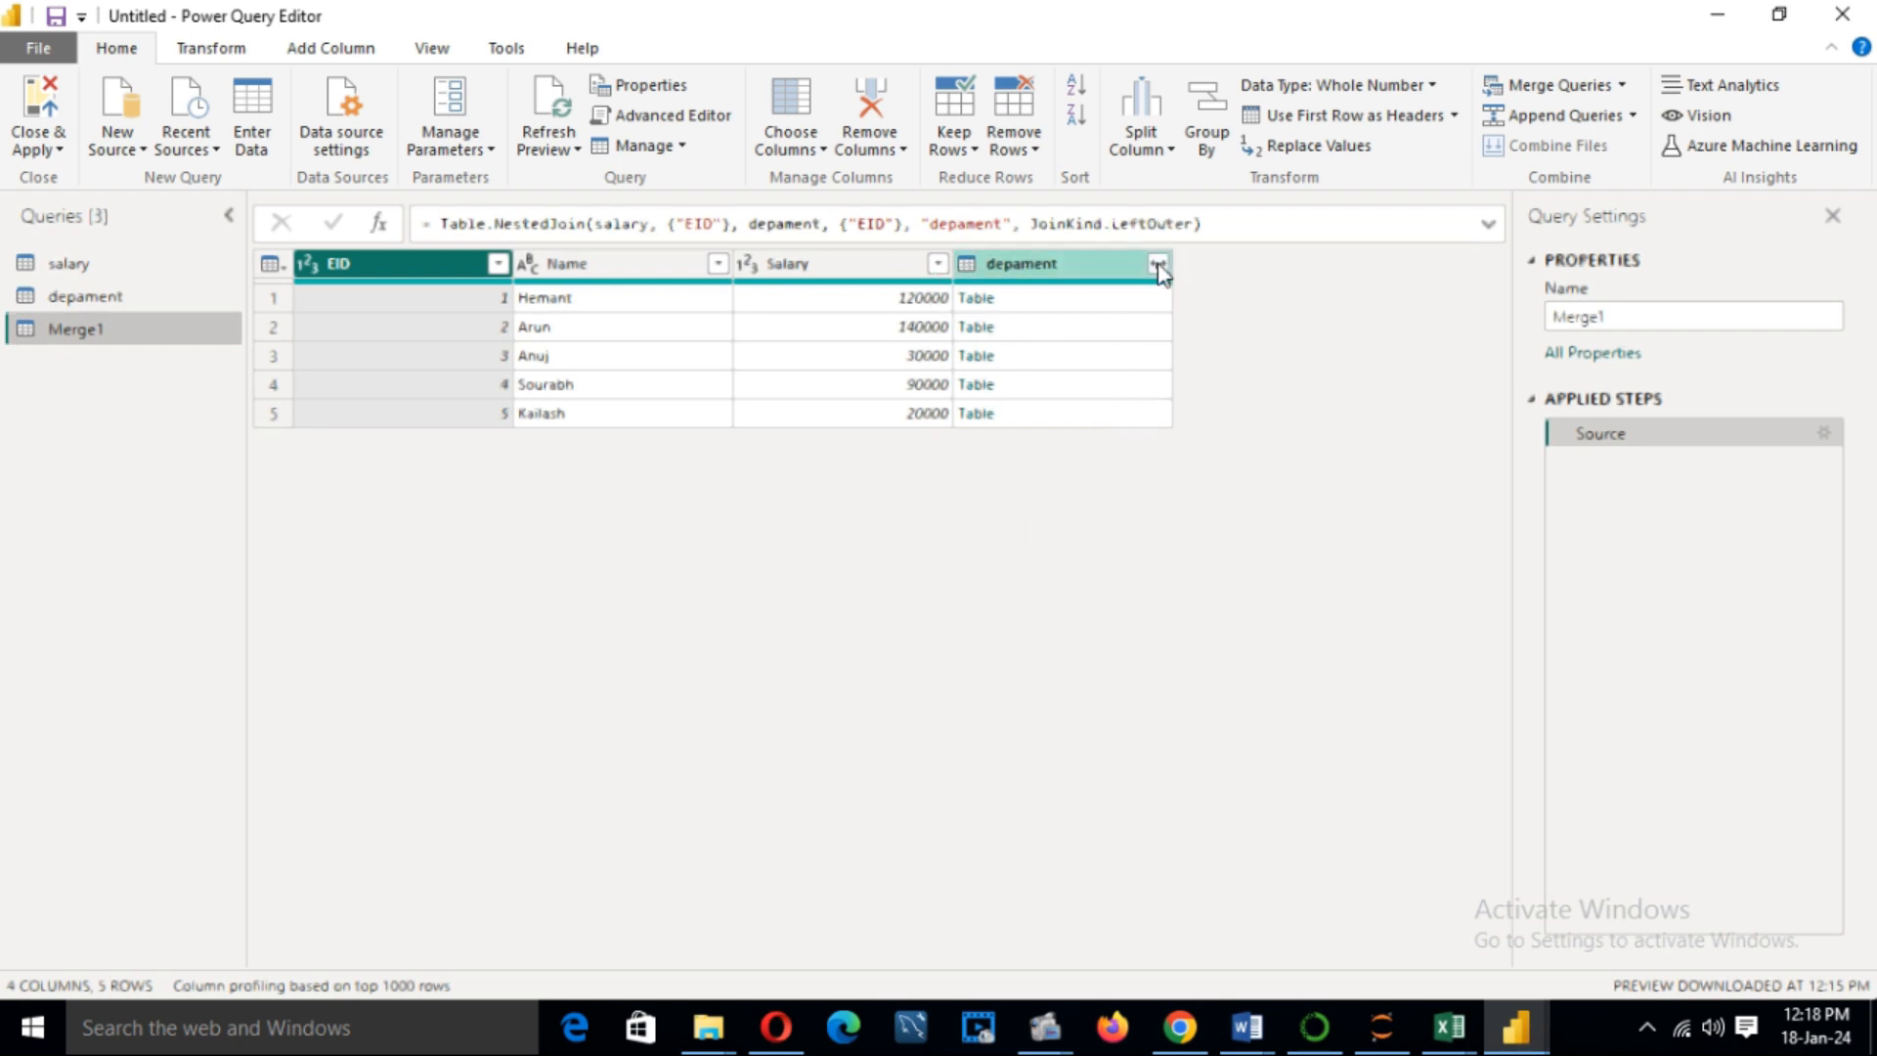
left_click(978, 578)
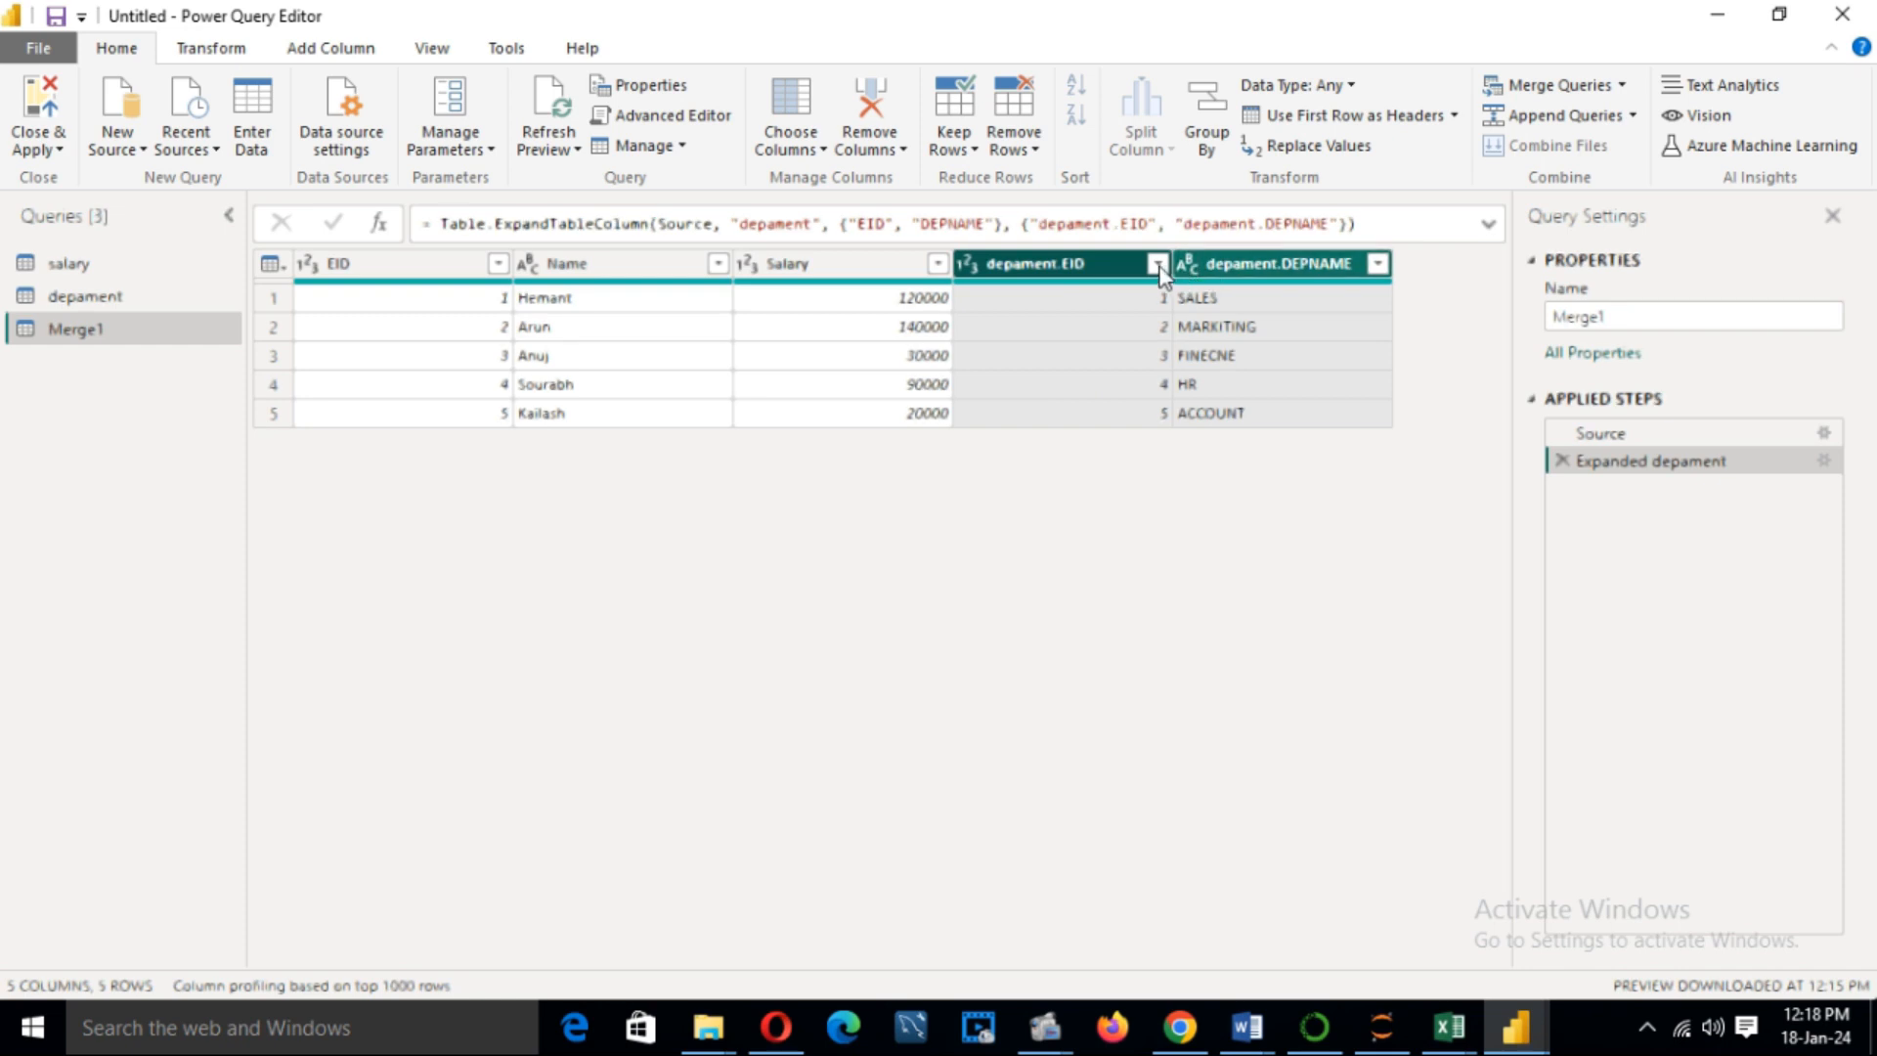
left_click(1558, 459)
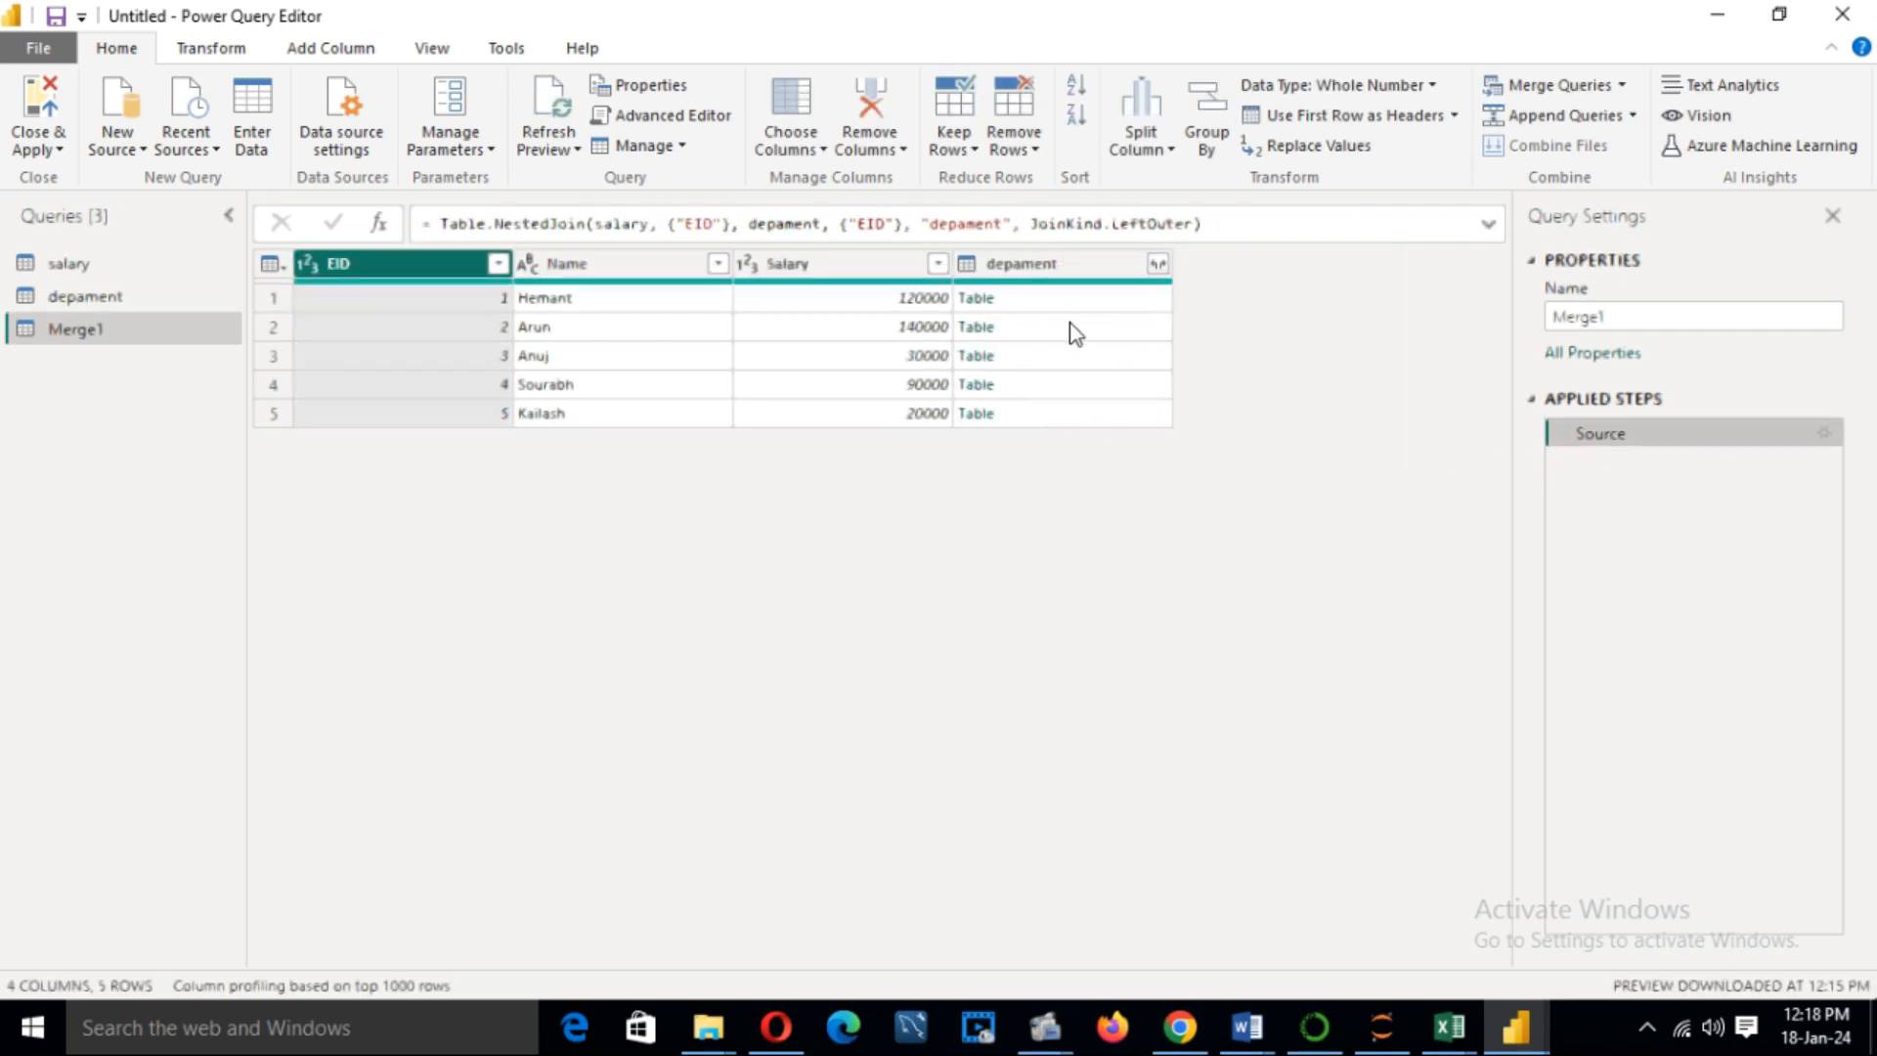
Expand the depament column of the merged query with only the DEPNAME field, leaving EID out
left_click(1157, 263)
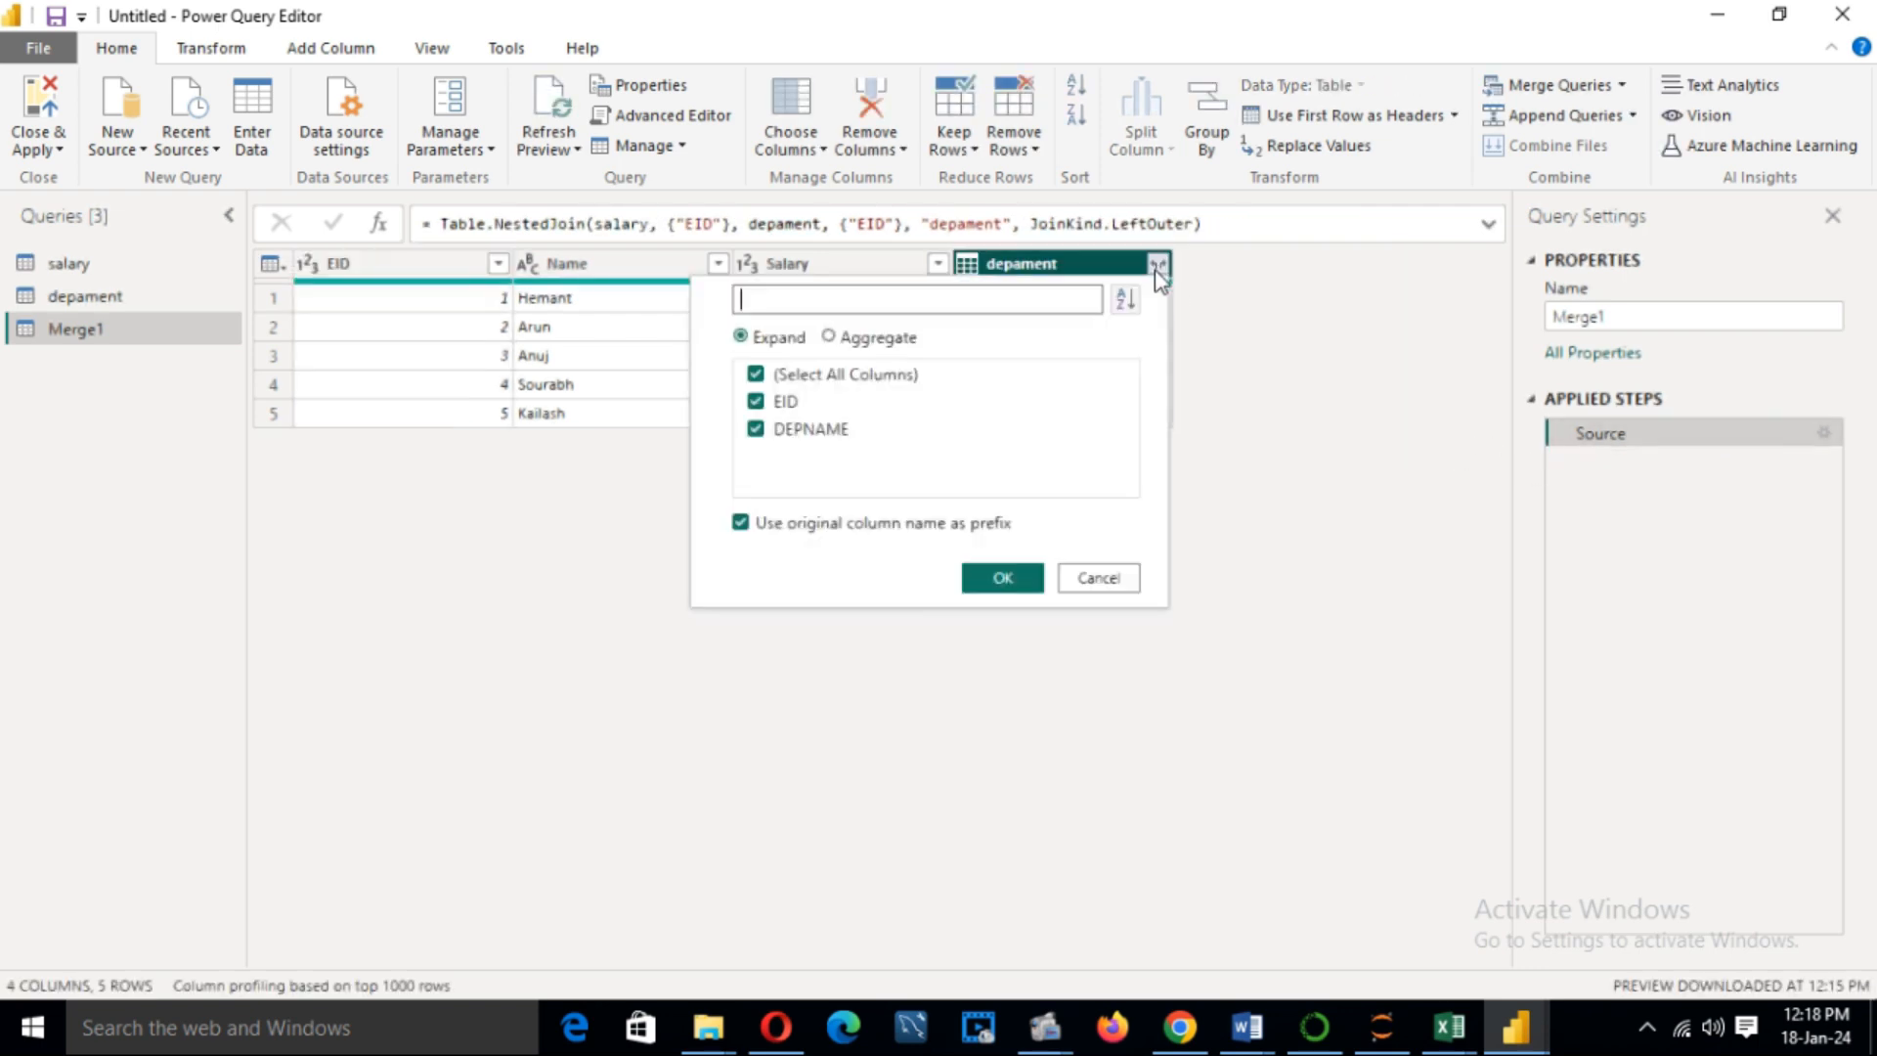
left_click(757, 409)
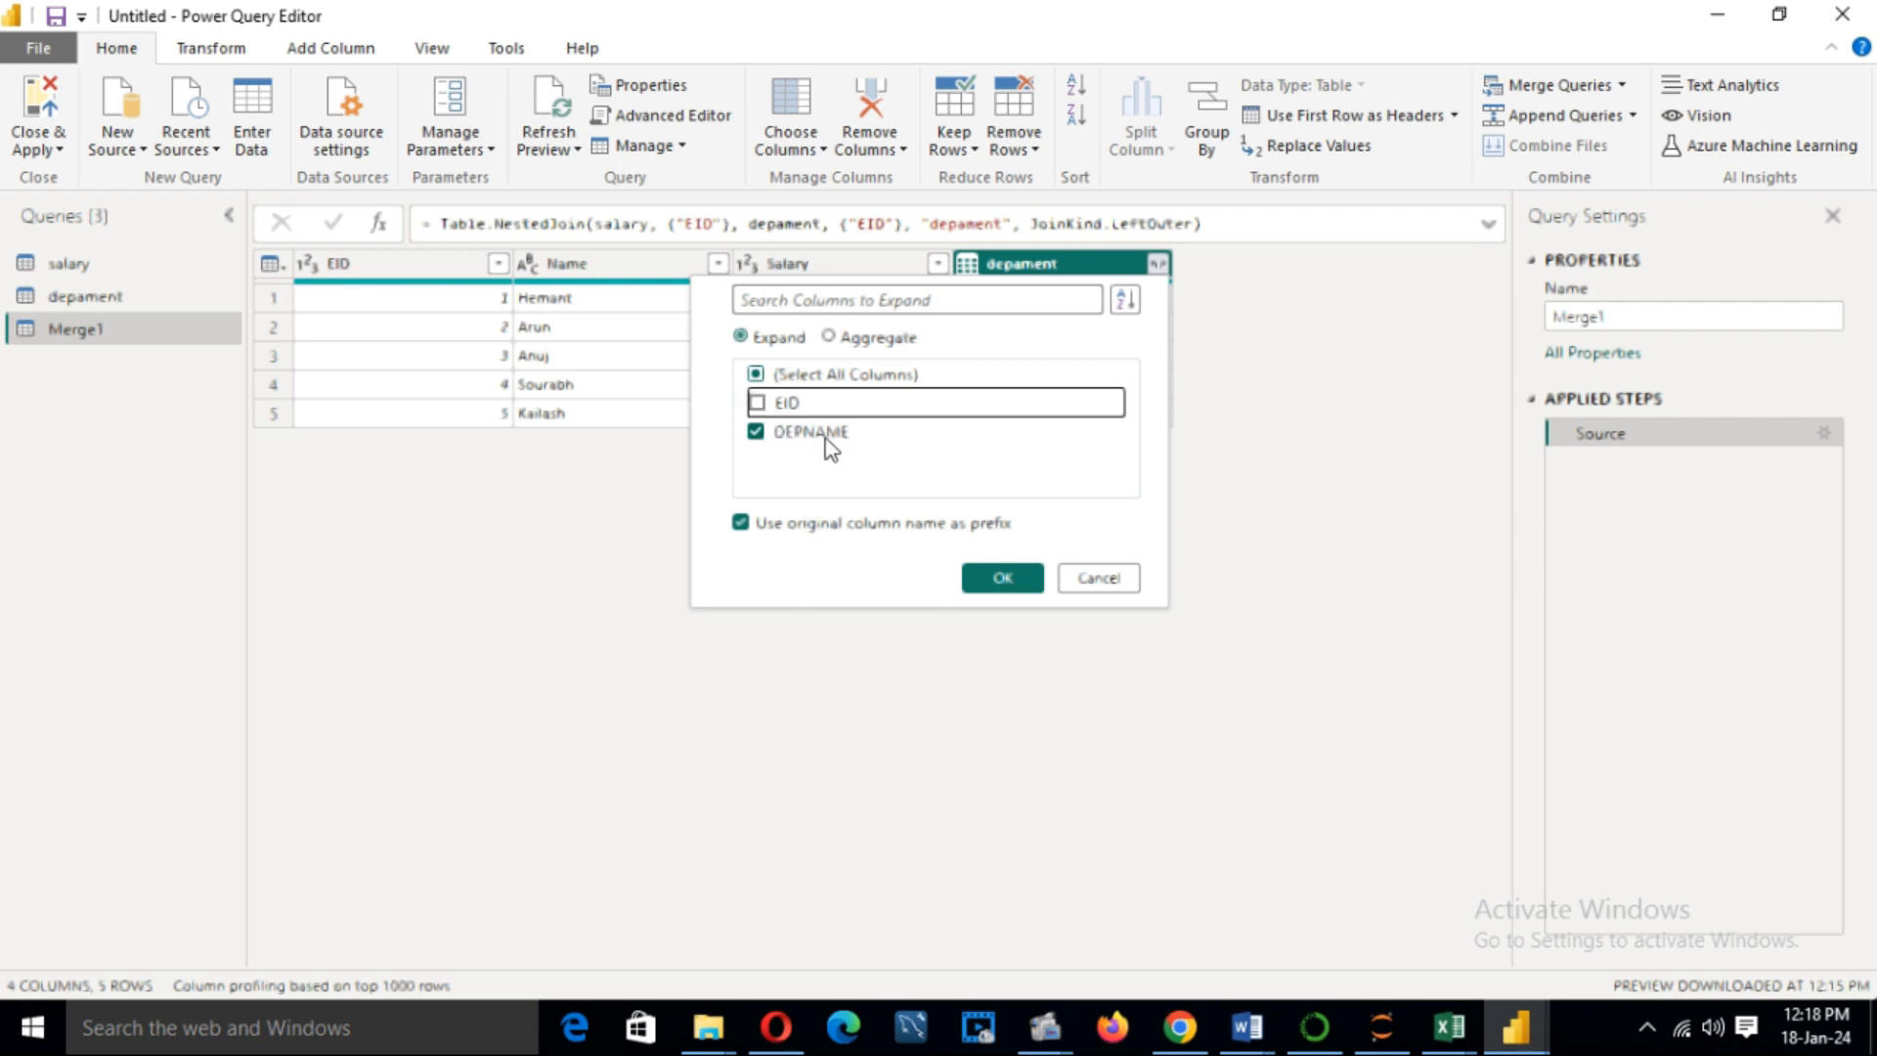
left_click(997, 578)
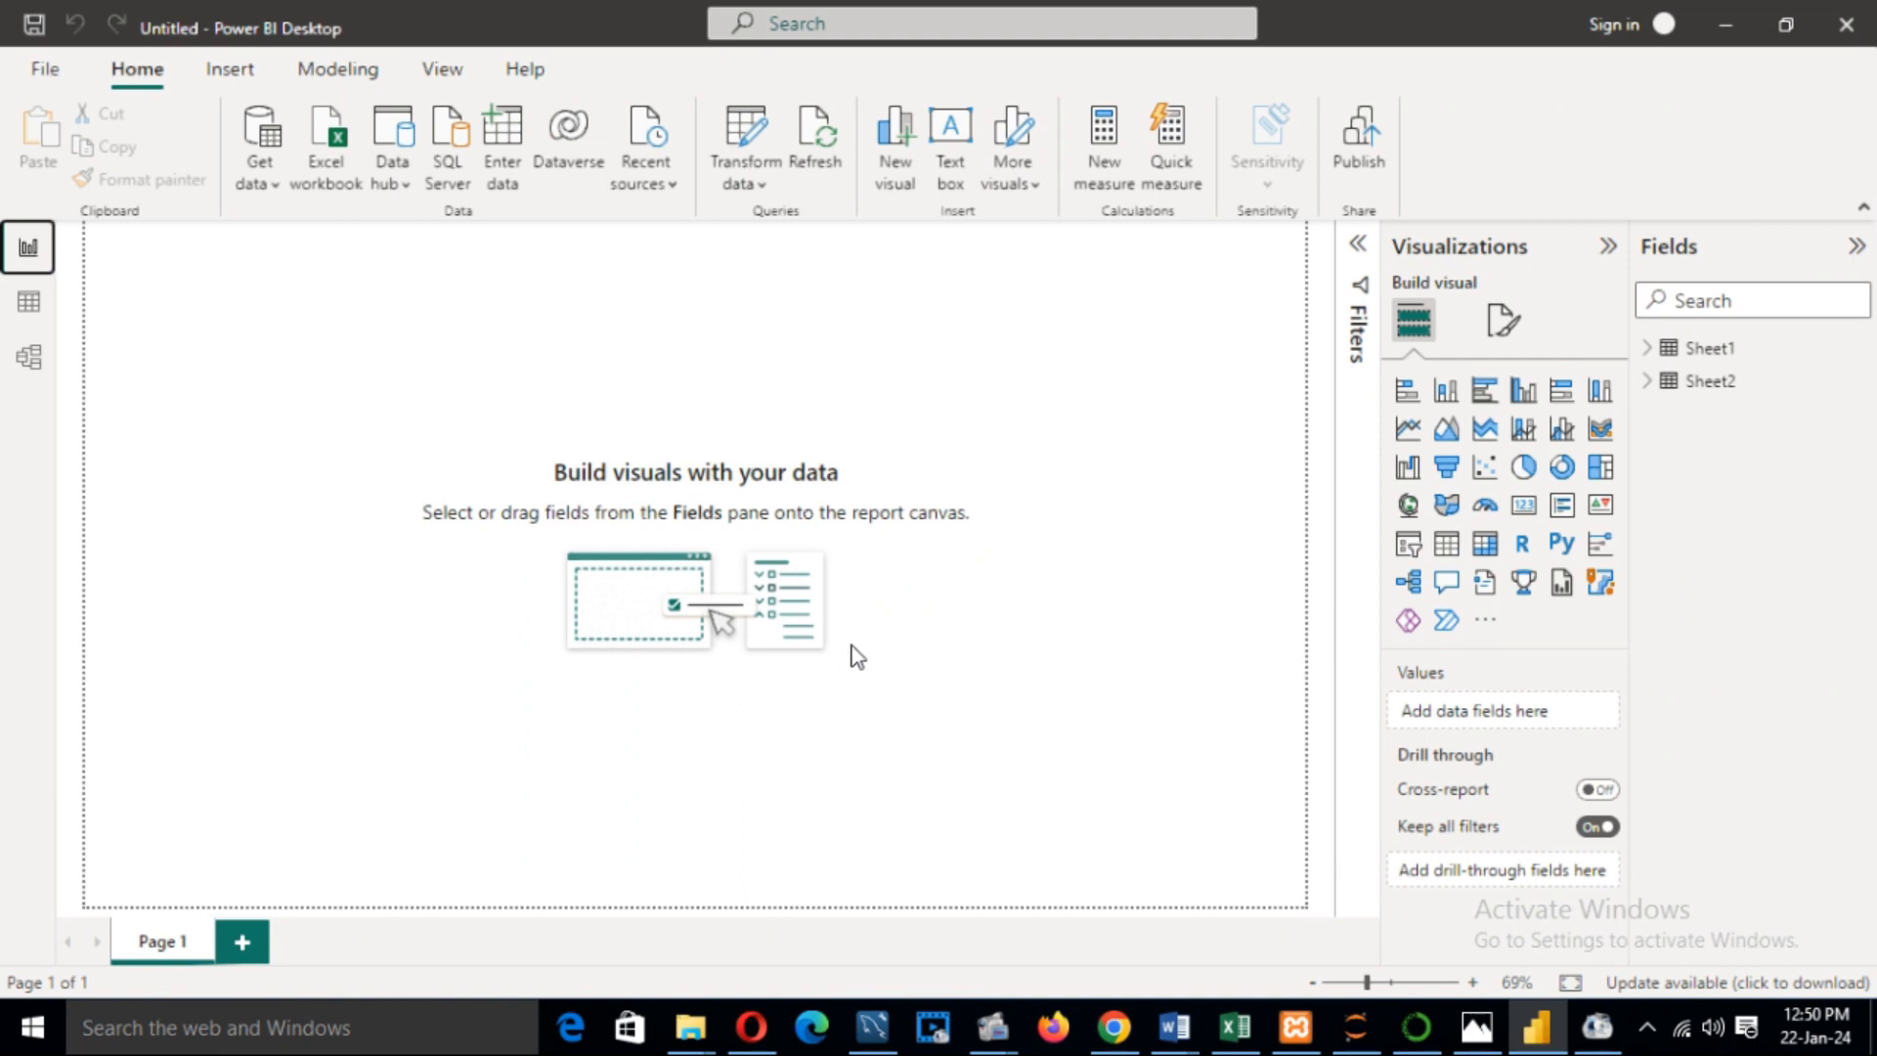
Examine the NAME and CITY data of Sheet1 and Sheet2 in the data view, and return to the report view
left_click(28, 309)
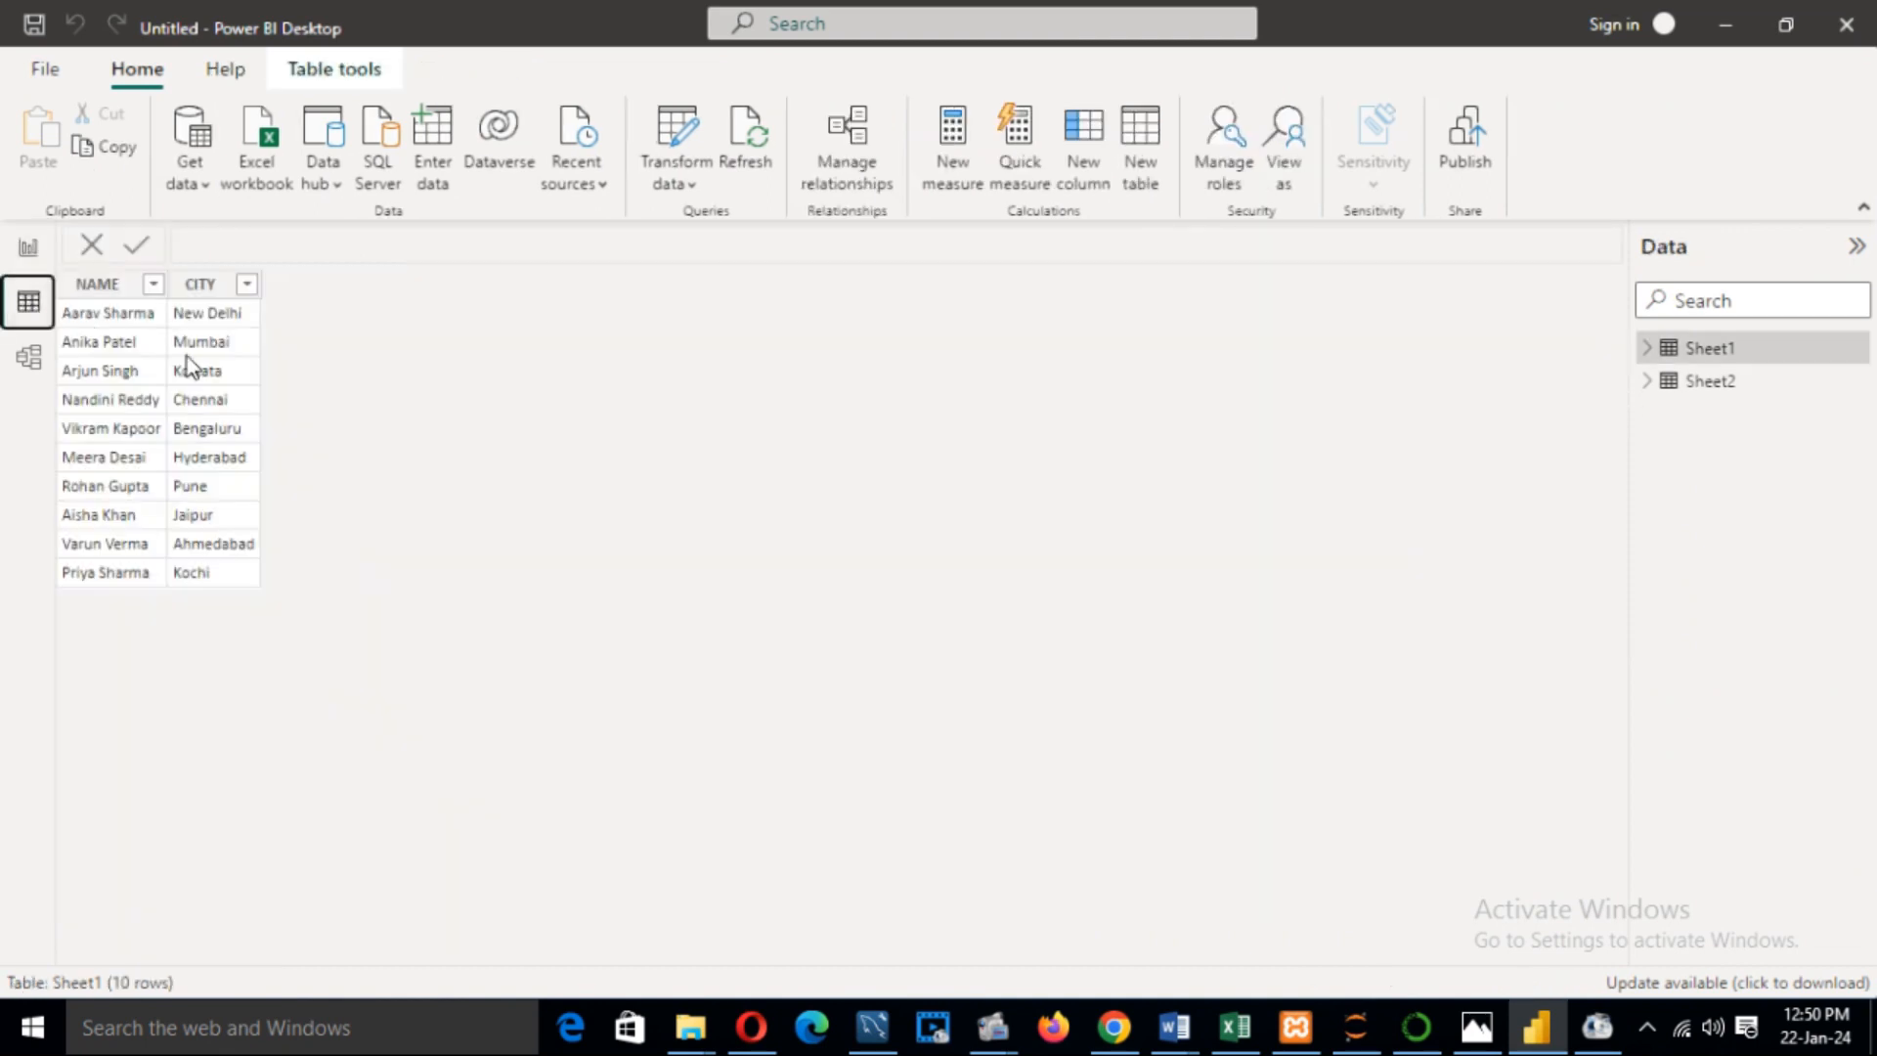
left_click(135, 292)
left_click(204, 290)
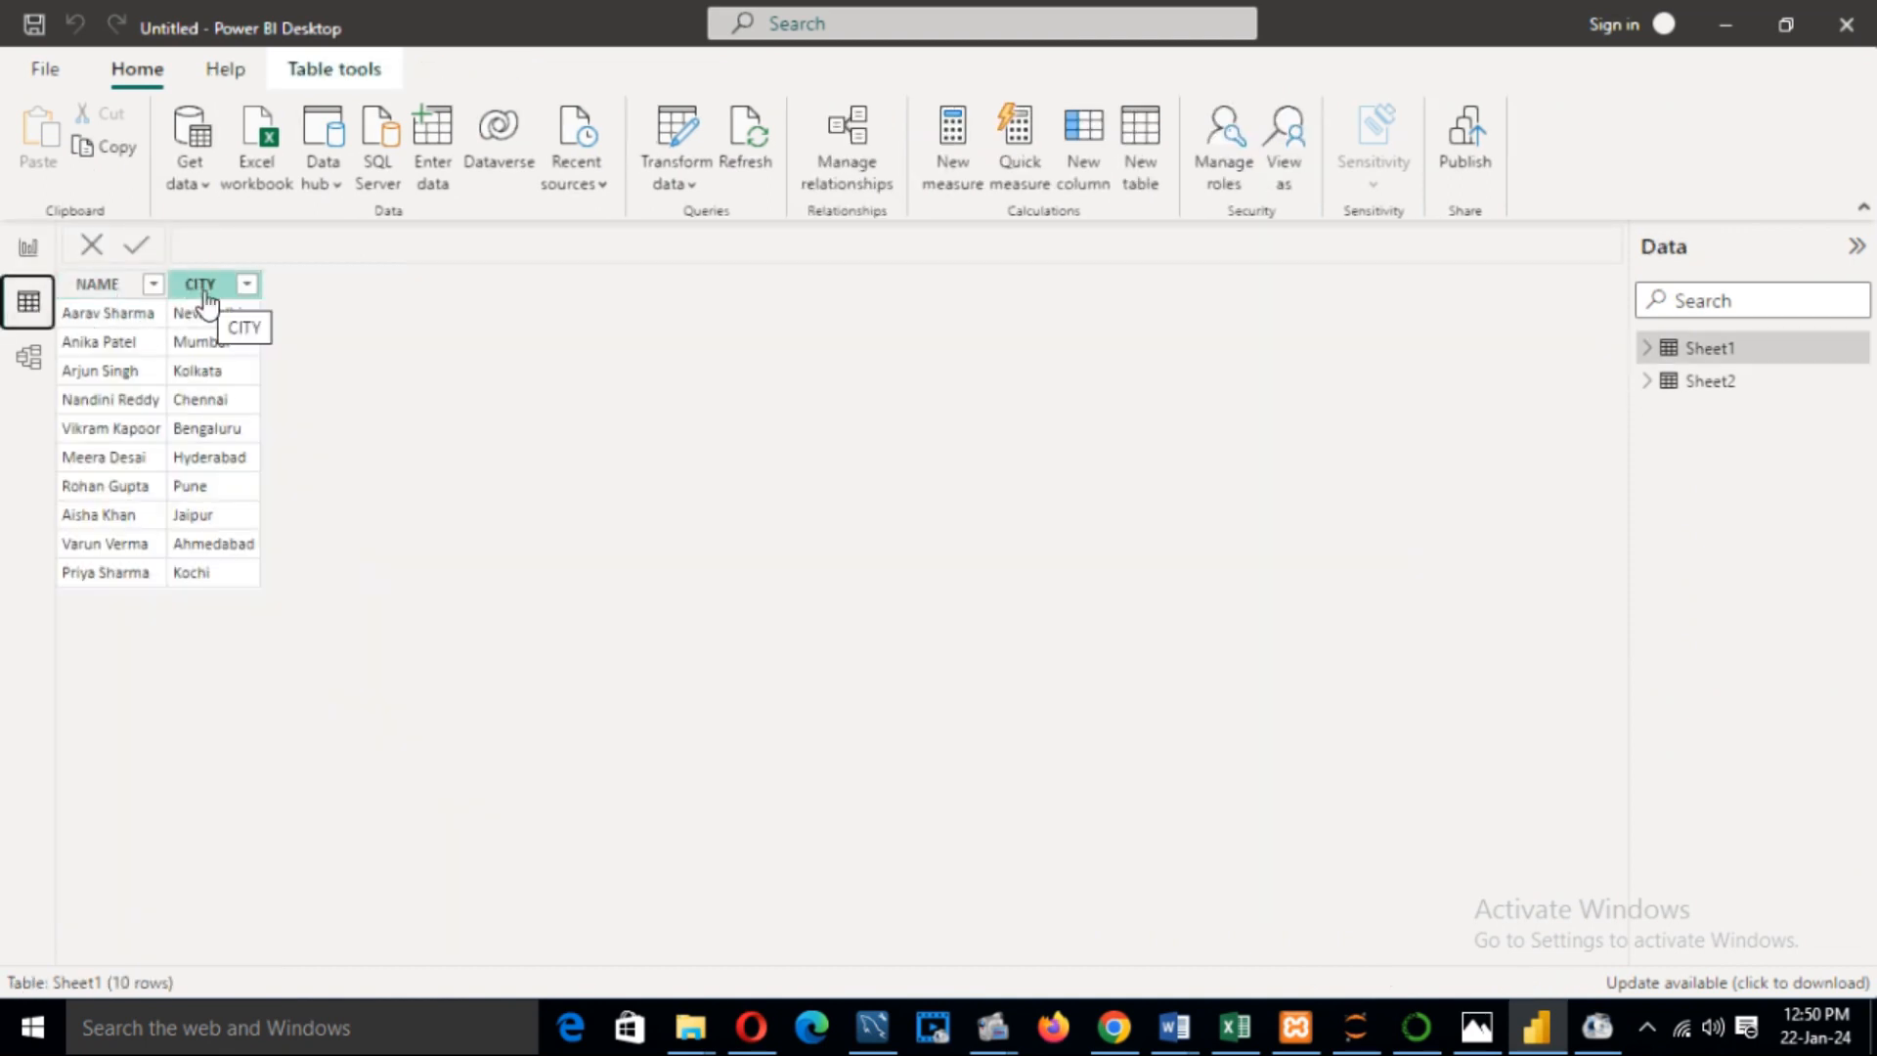
left_click(1207, 384)
left_click(1713, 391)
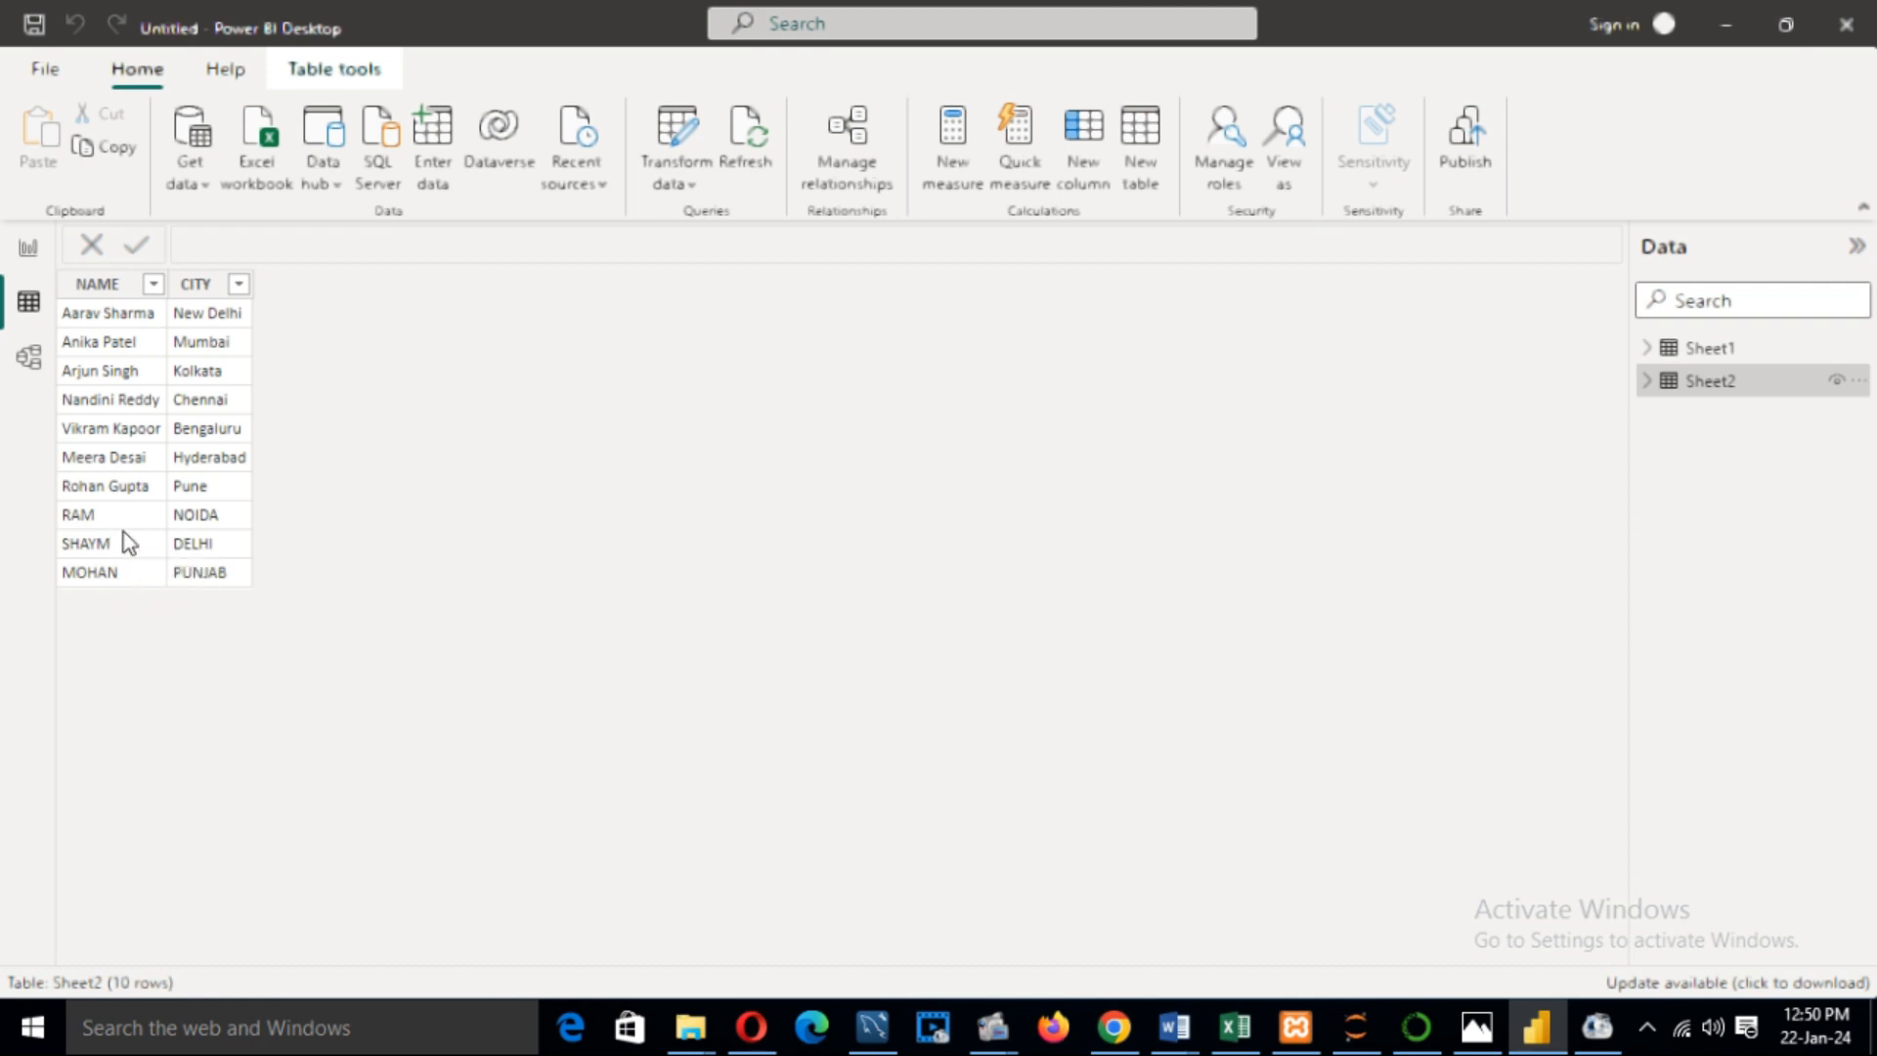
left_click(27, 256)
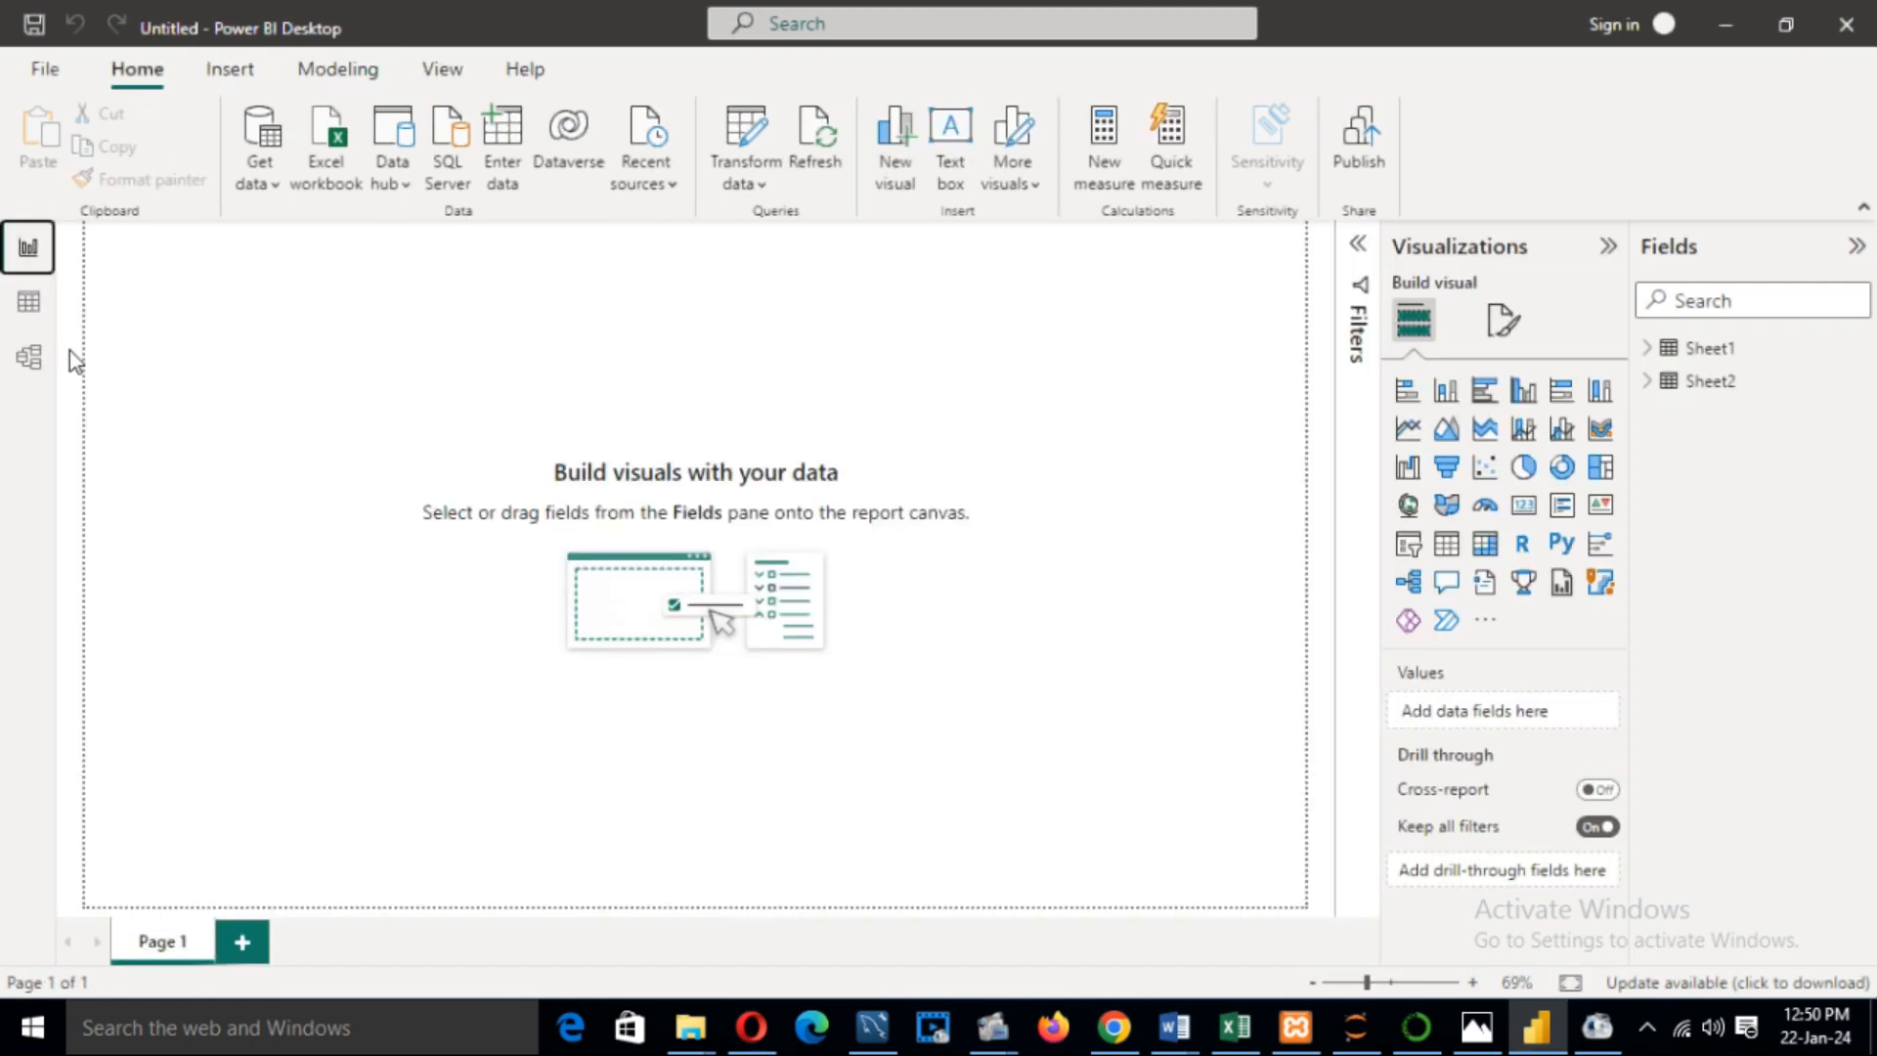
Open the Power Query Editor and compare the rows of the Sheet1 and Sheet2 queries, ending on Sheet1
left_click(743, 157)
left_click(782, 227)
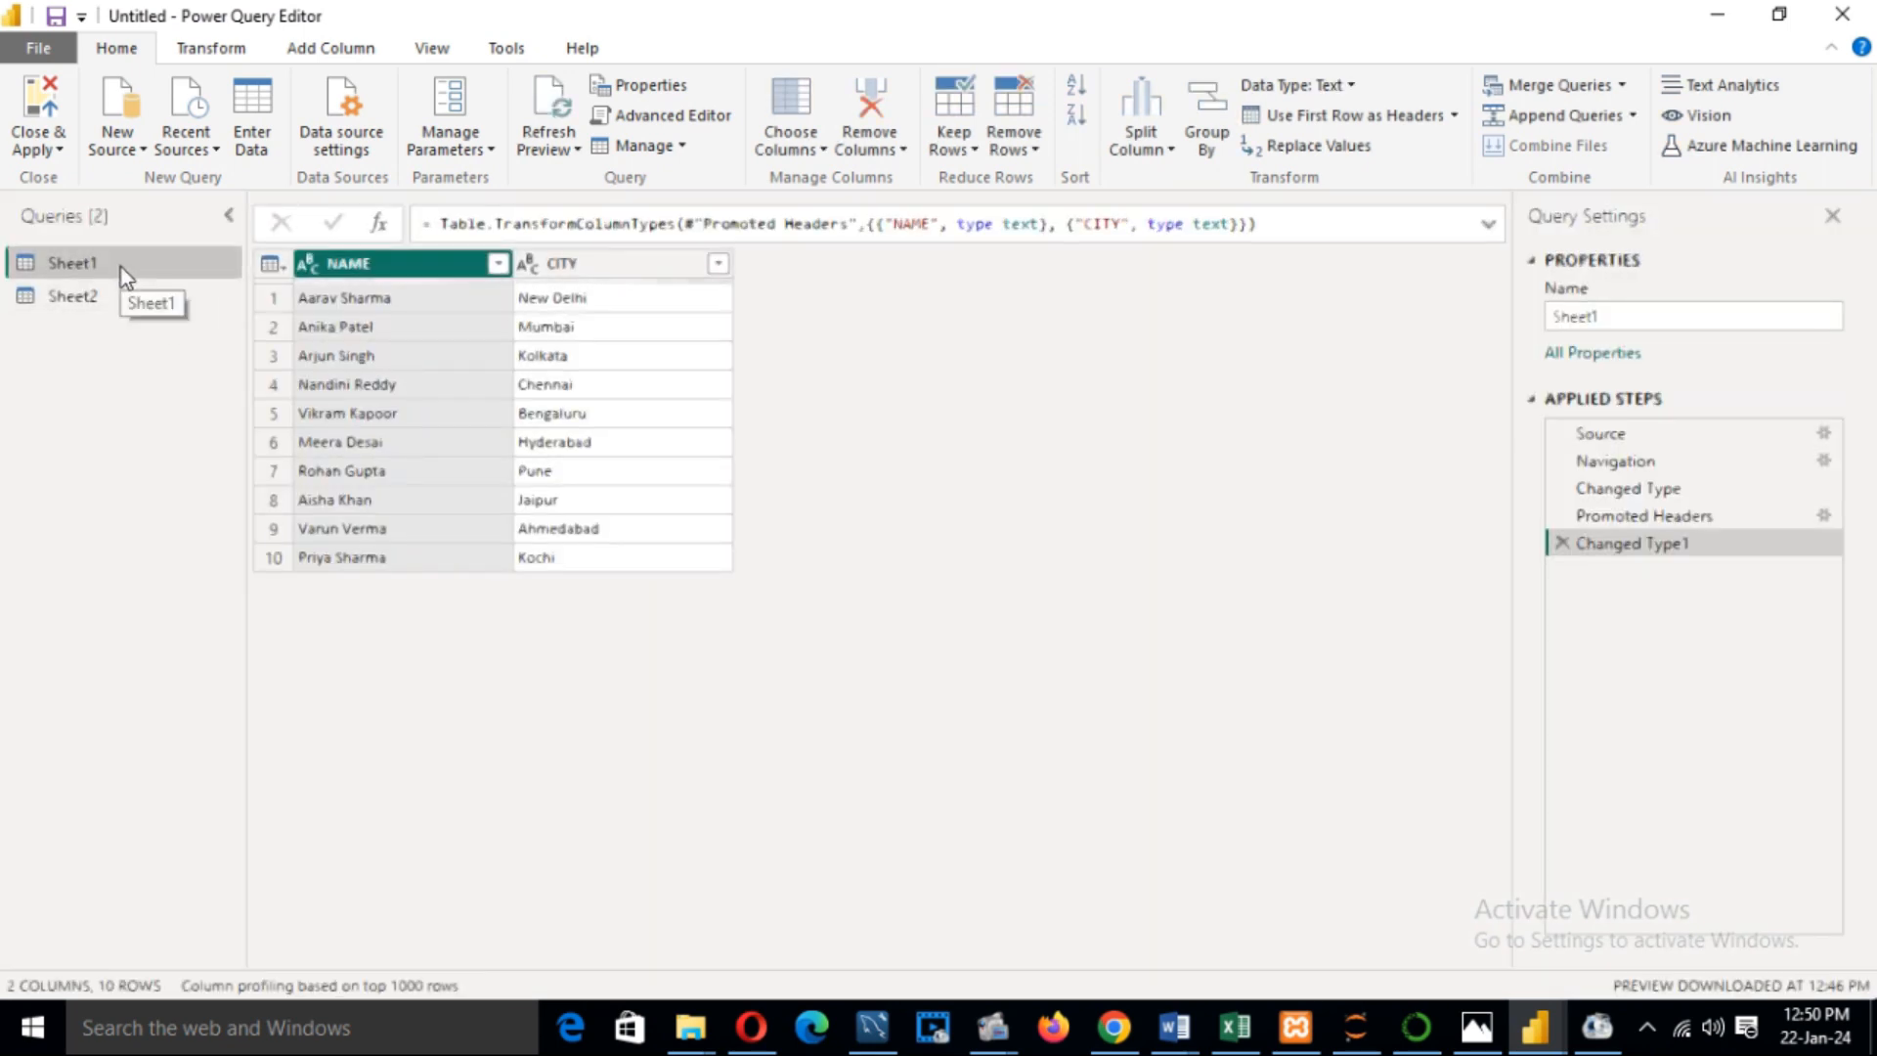
left_click(118, 301)
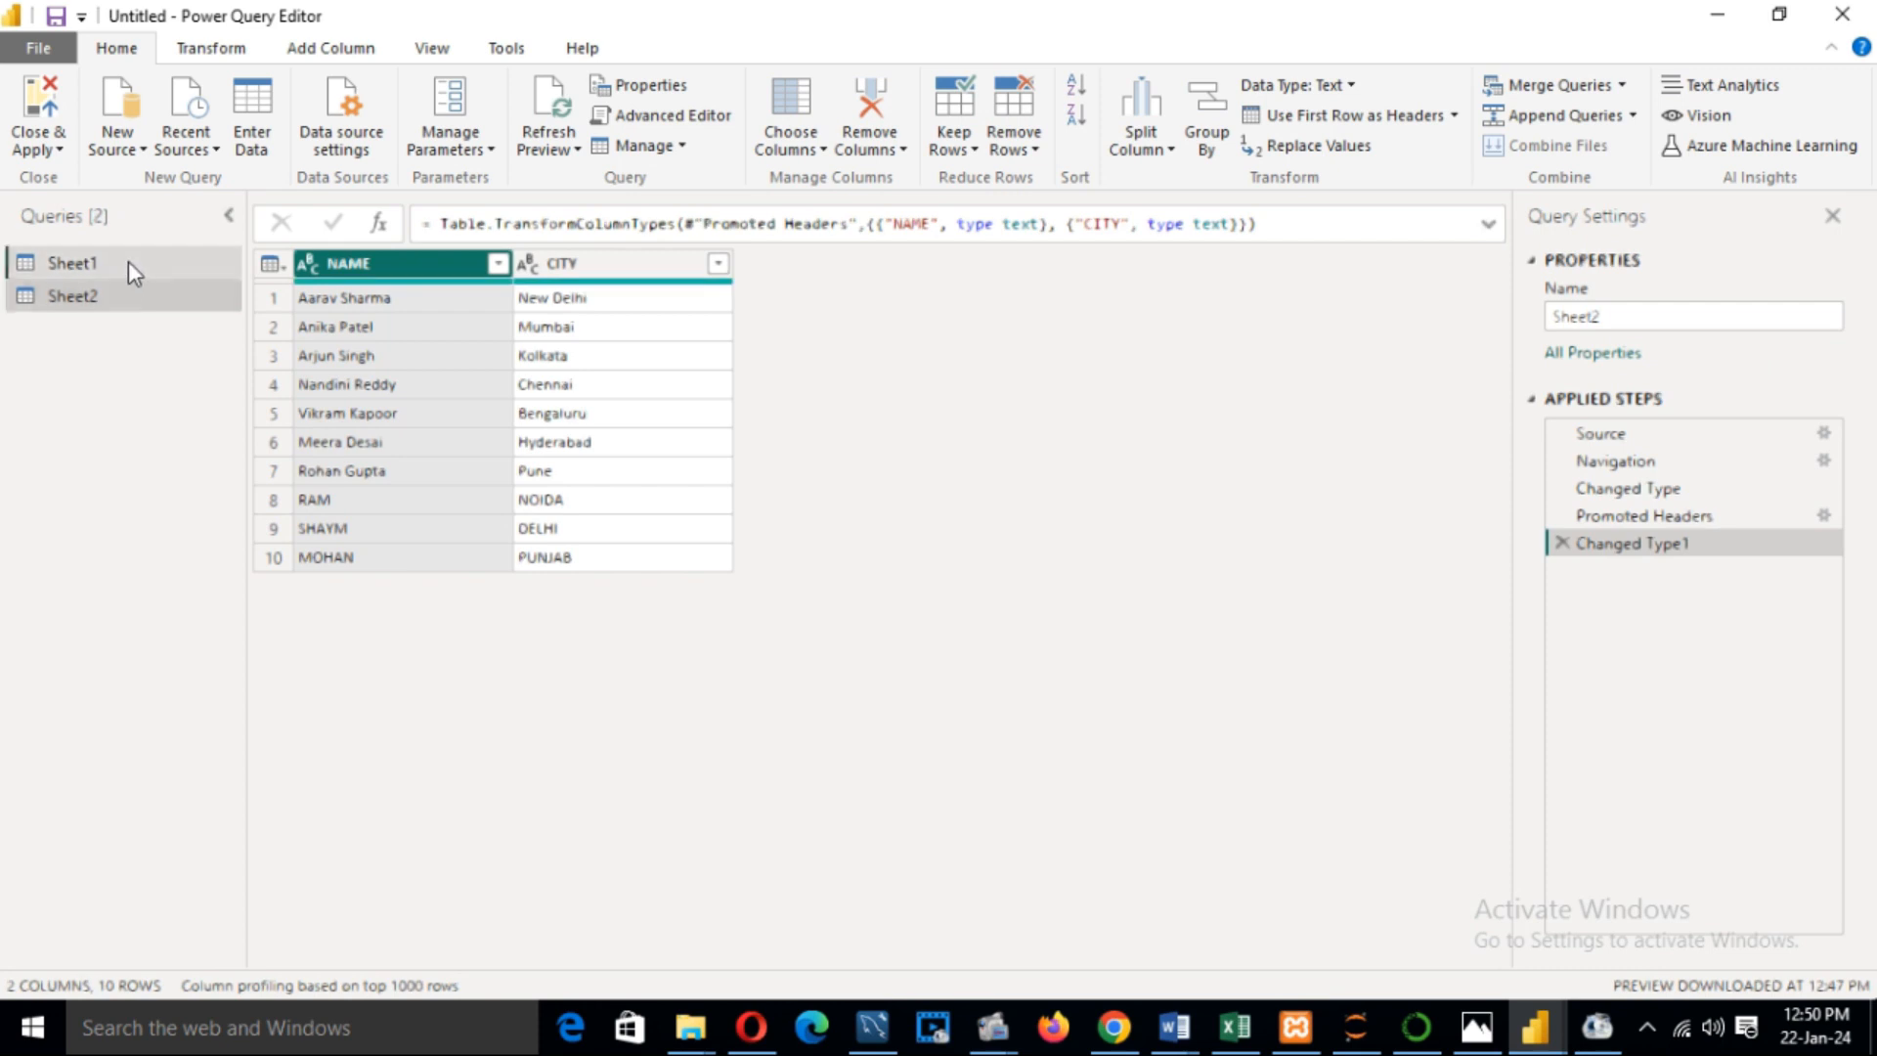
left_click(126, 262)
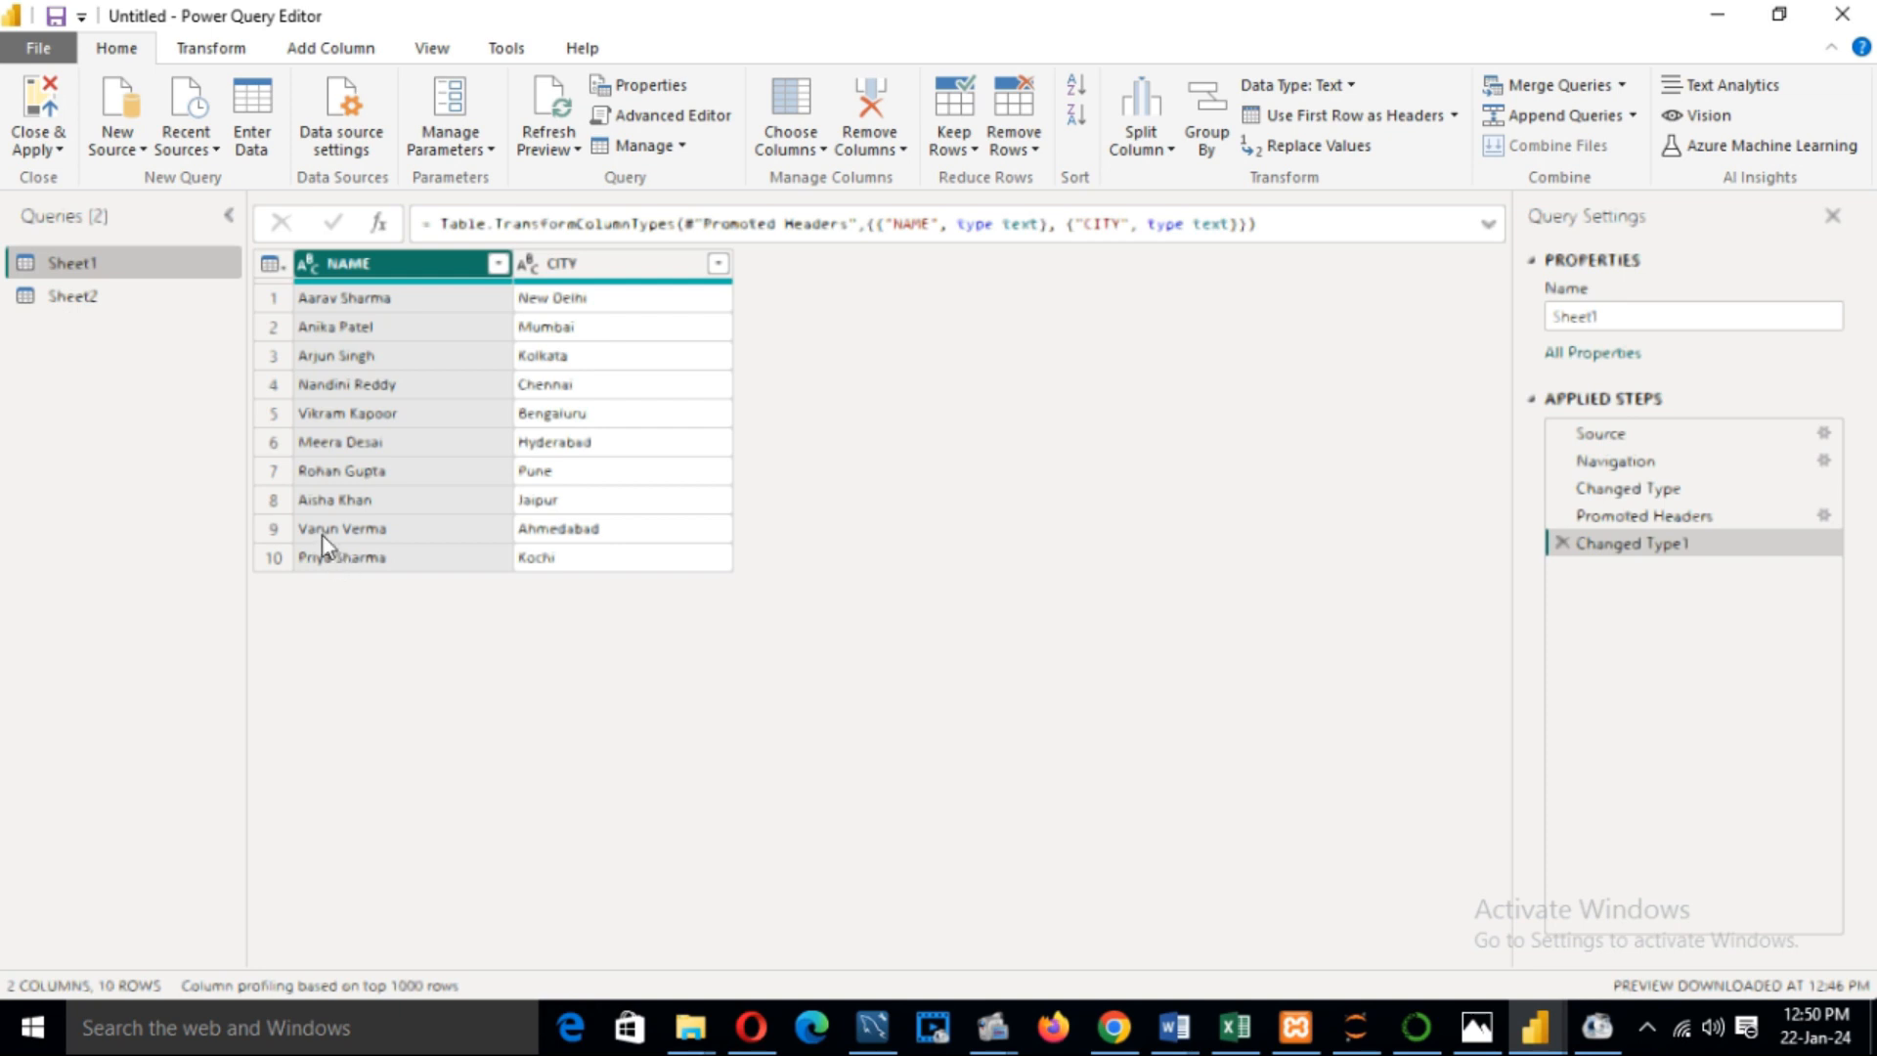
left_click(137, 296)
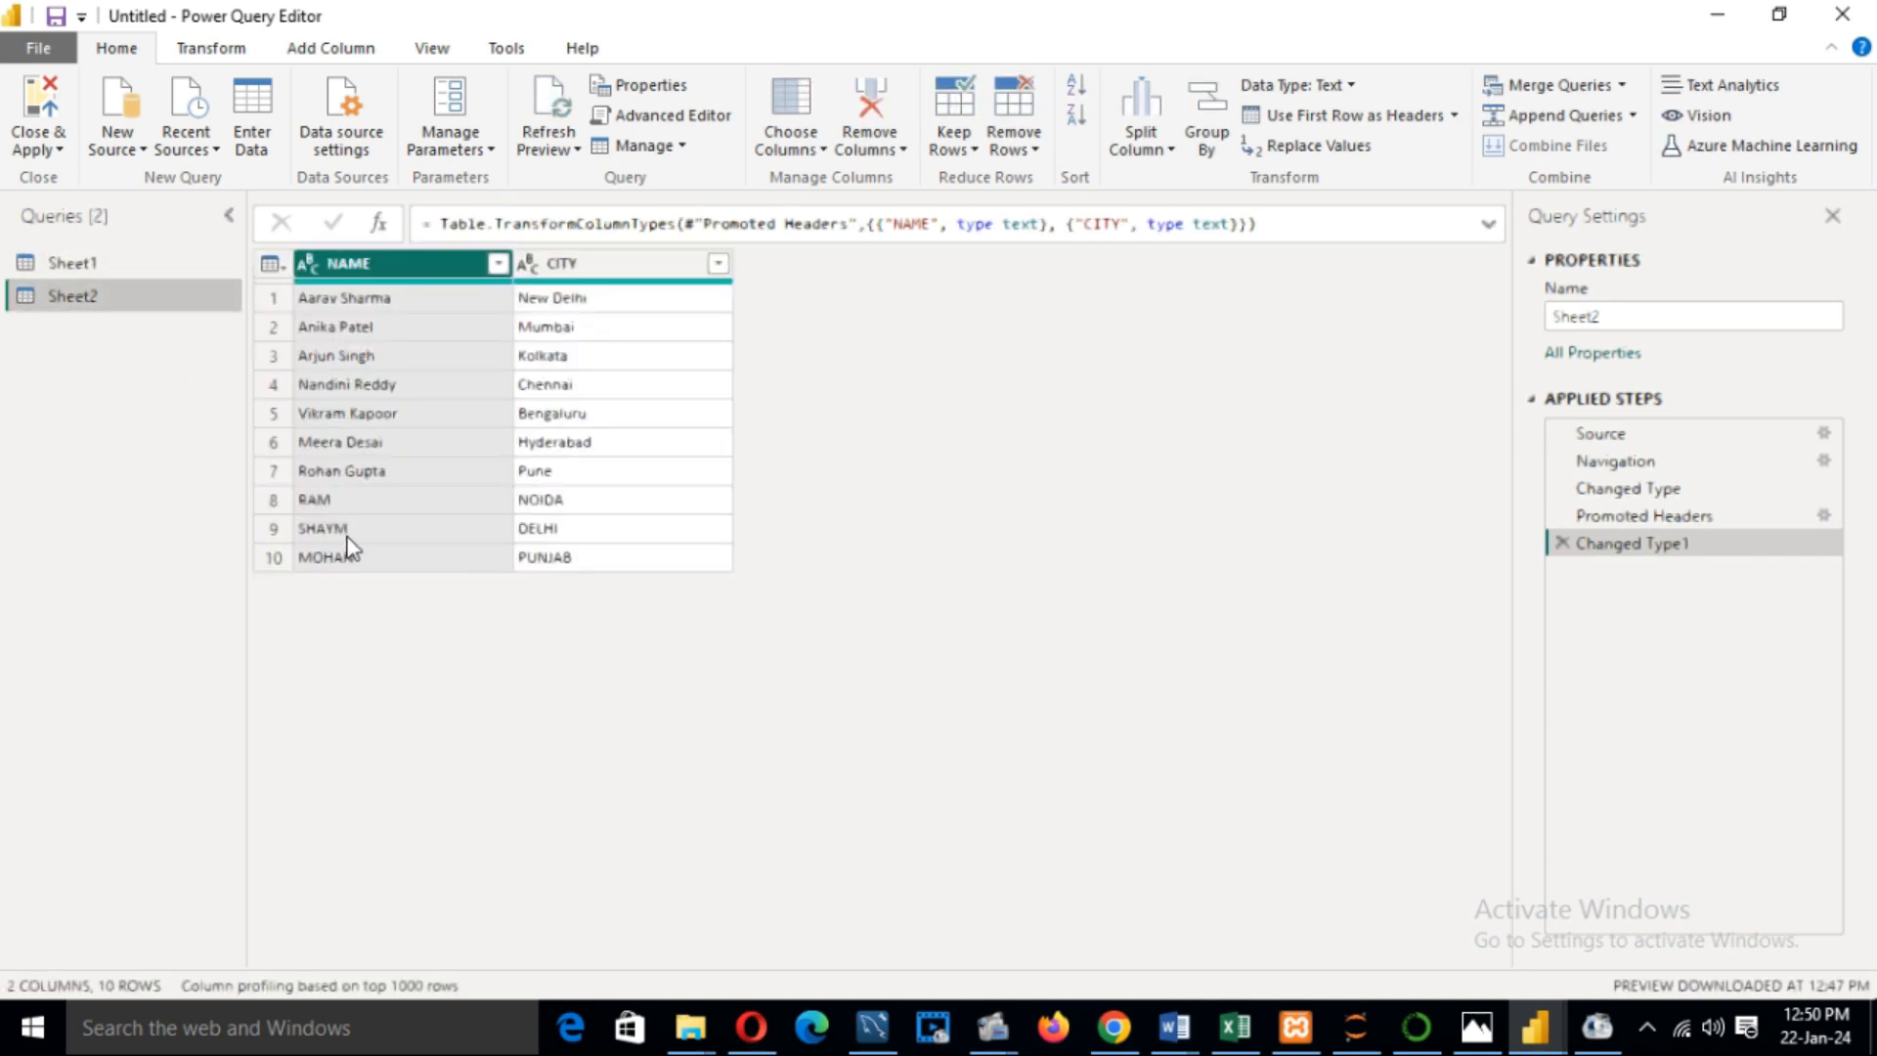
left_click(143, 262)
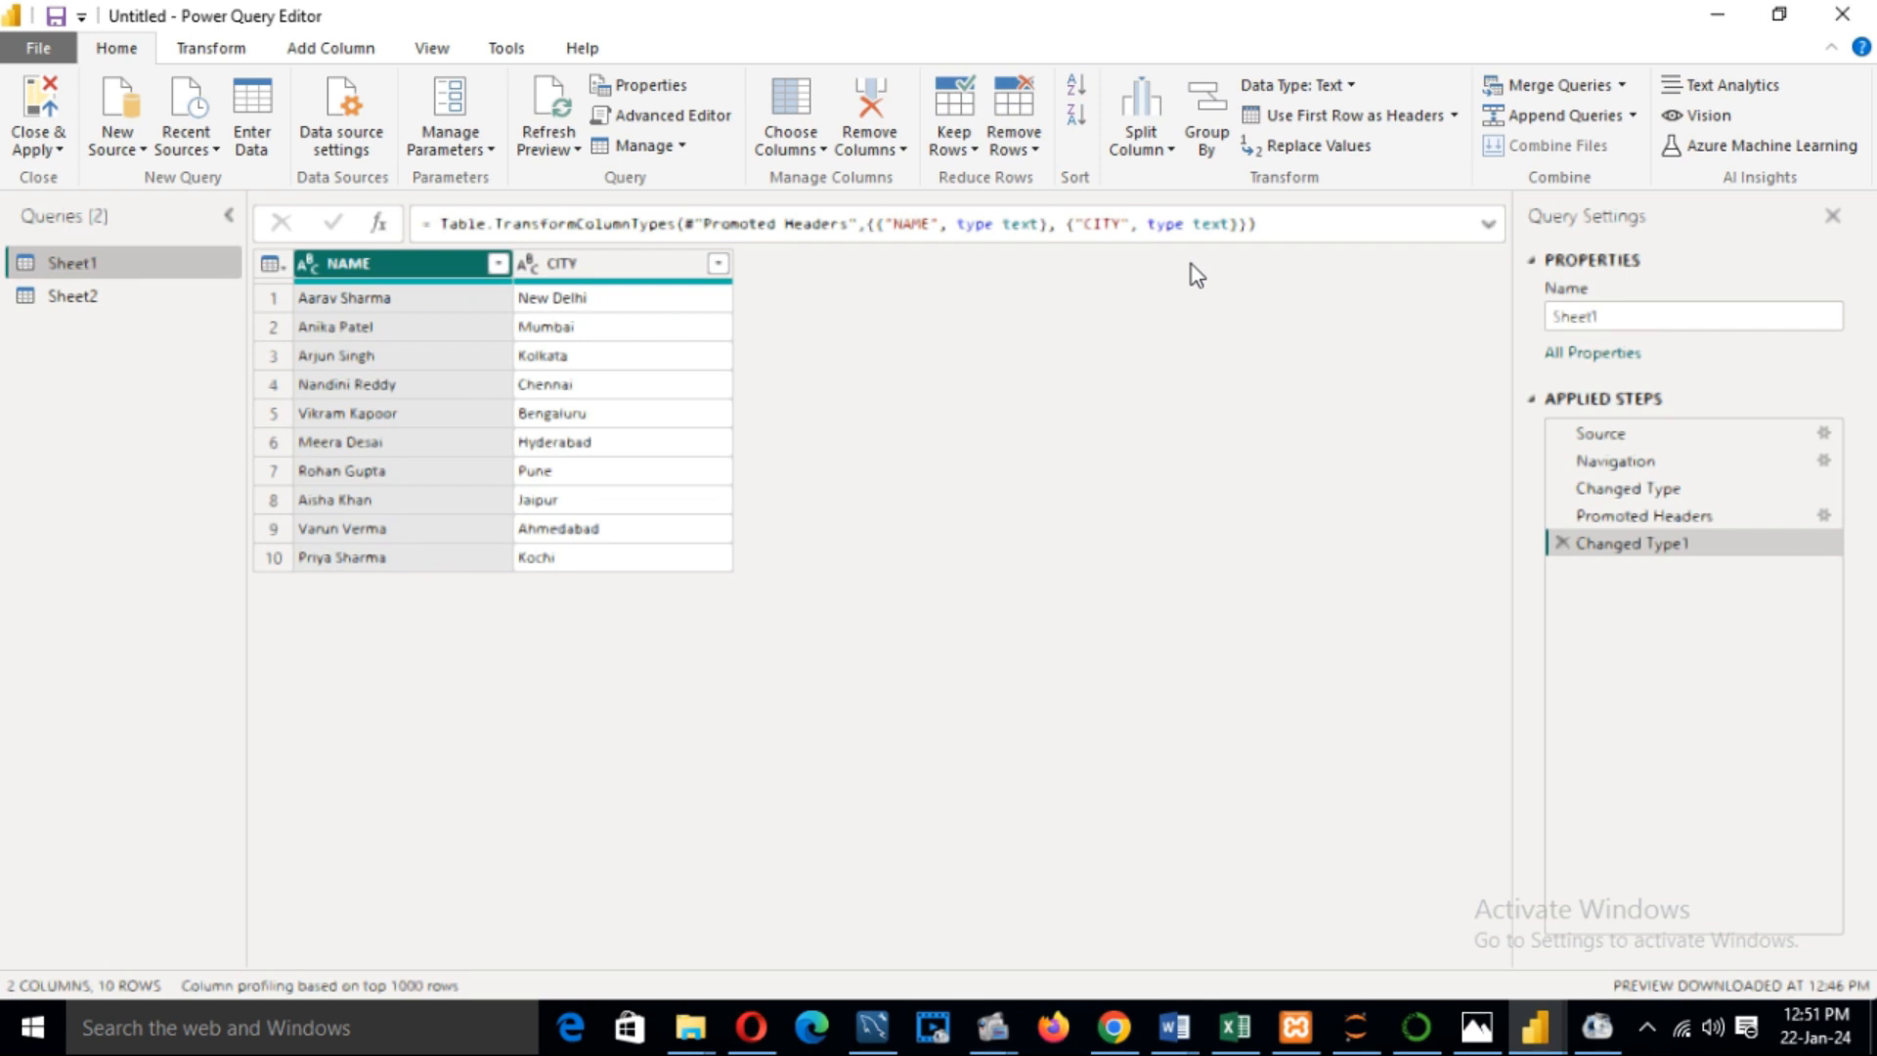
Set up a new merged query of Sheet1 with Sheet2, matched on NAME in both tables, with the Left Outer join kind
left_click(1624, 85)
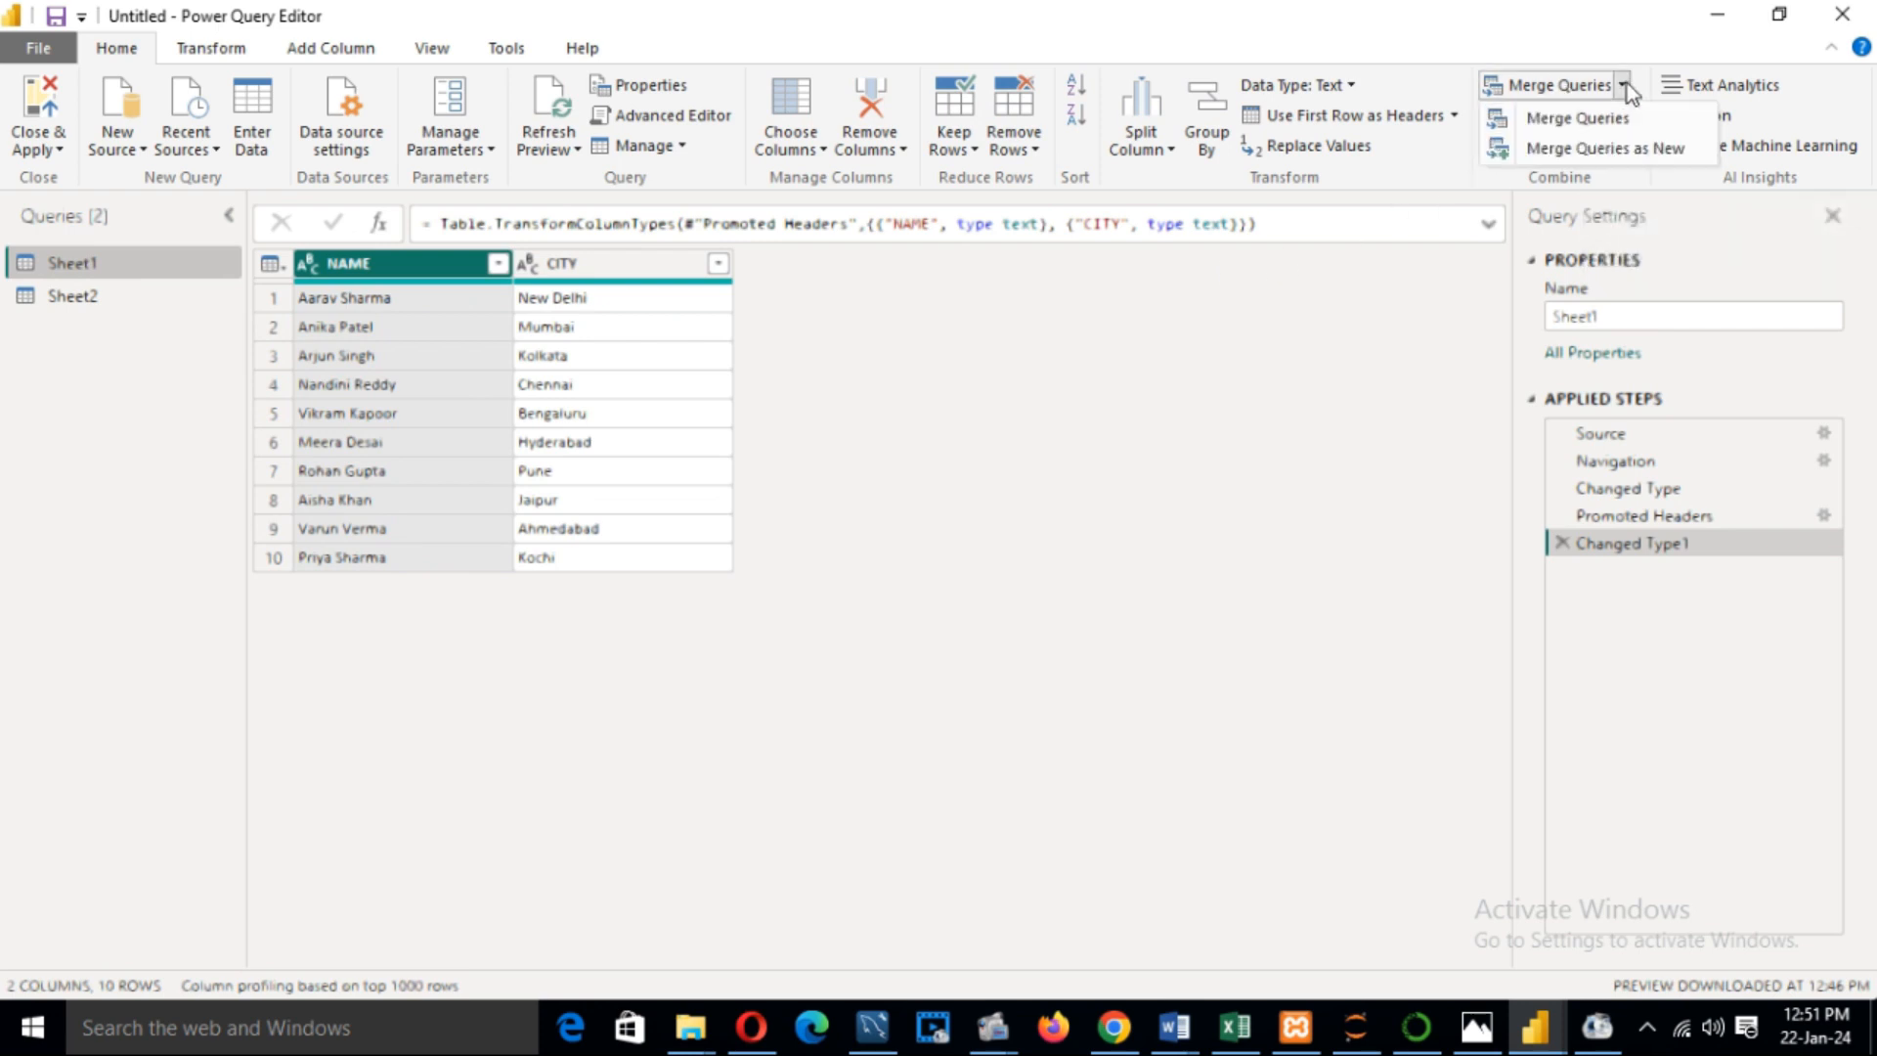
left_click(1603, 149)
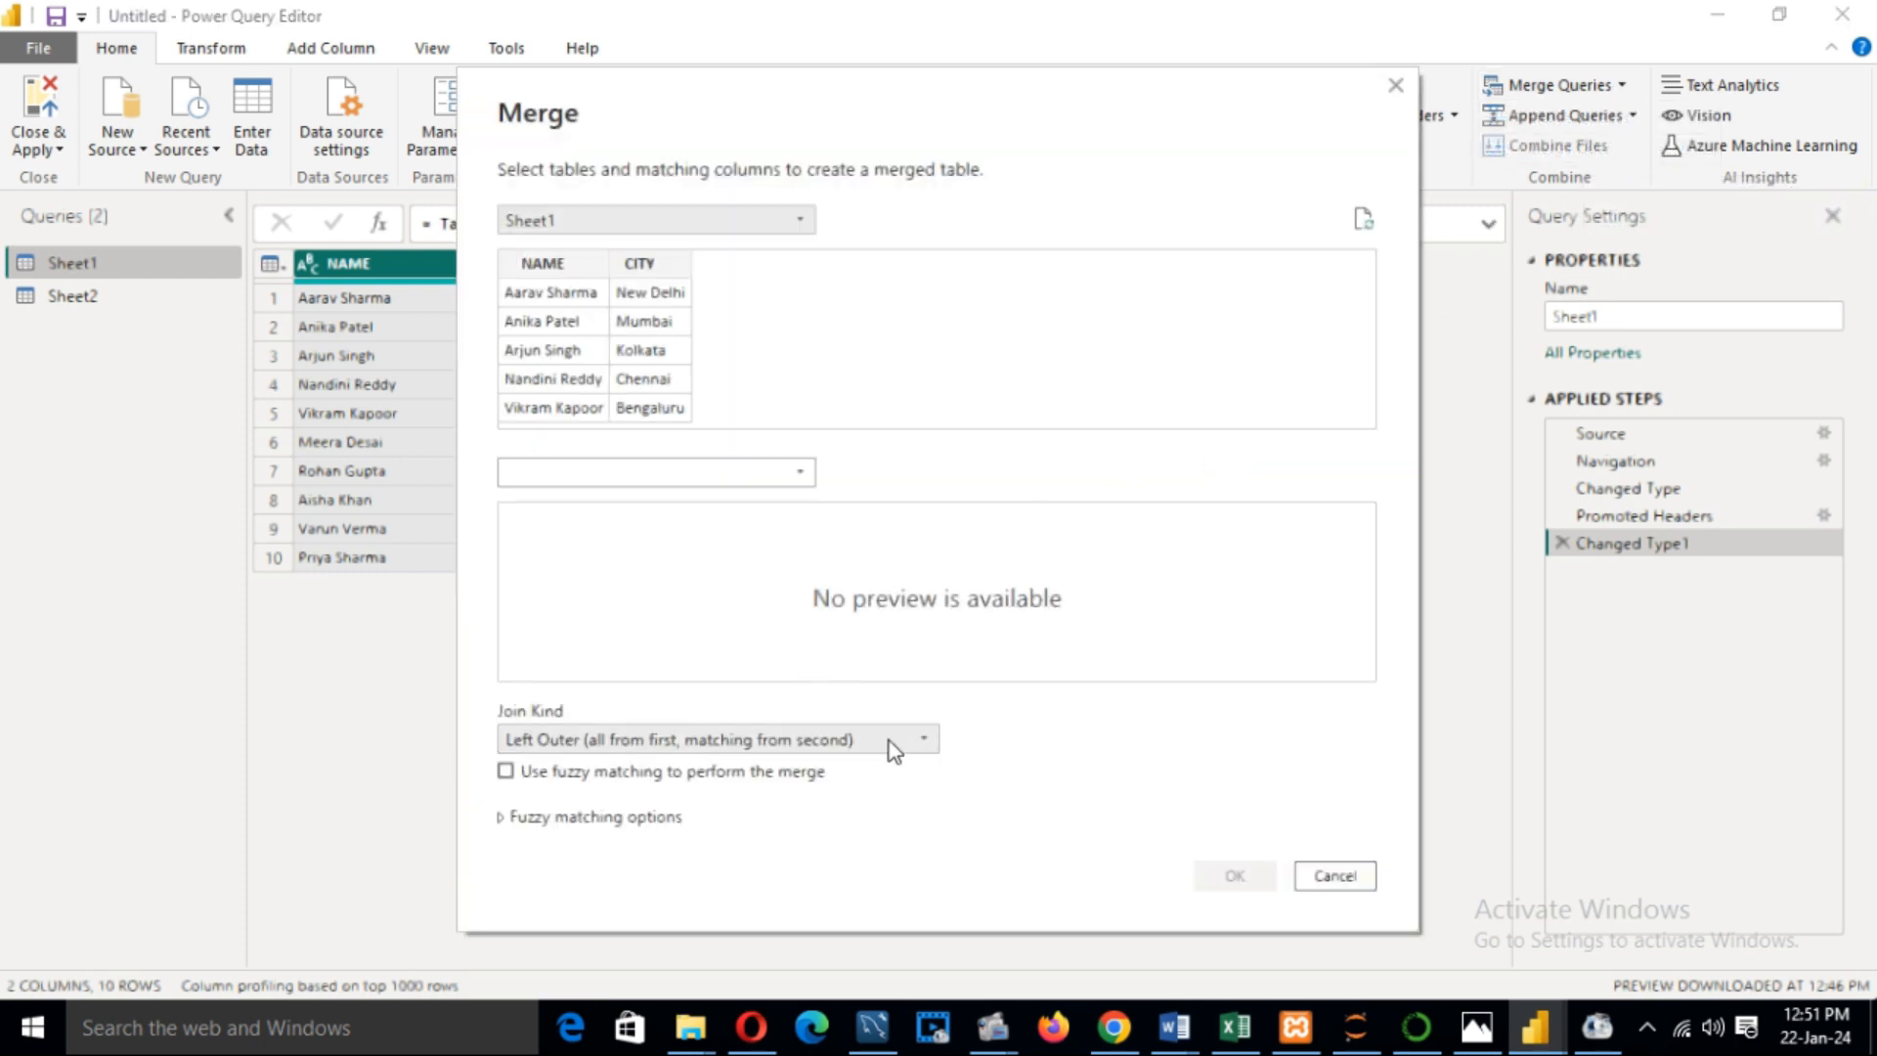
left_click(889, 740)
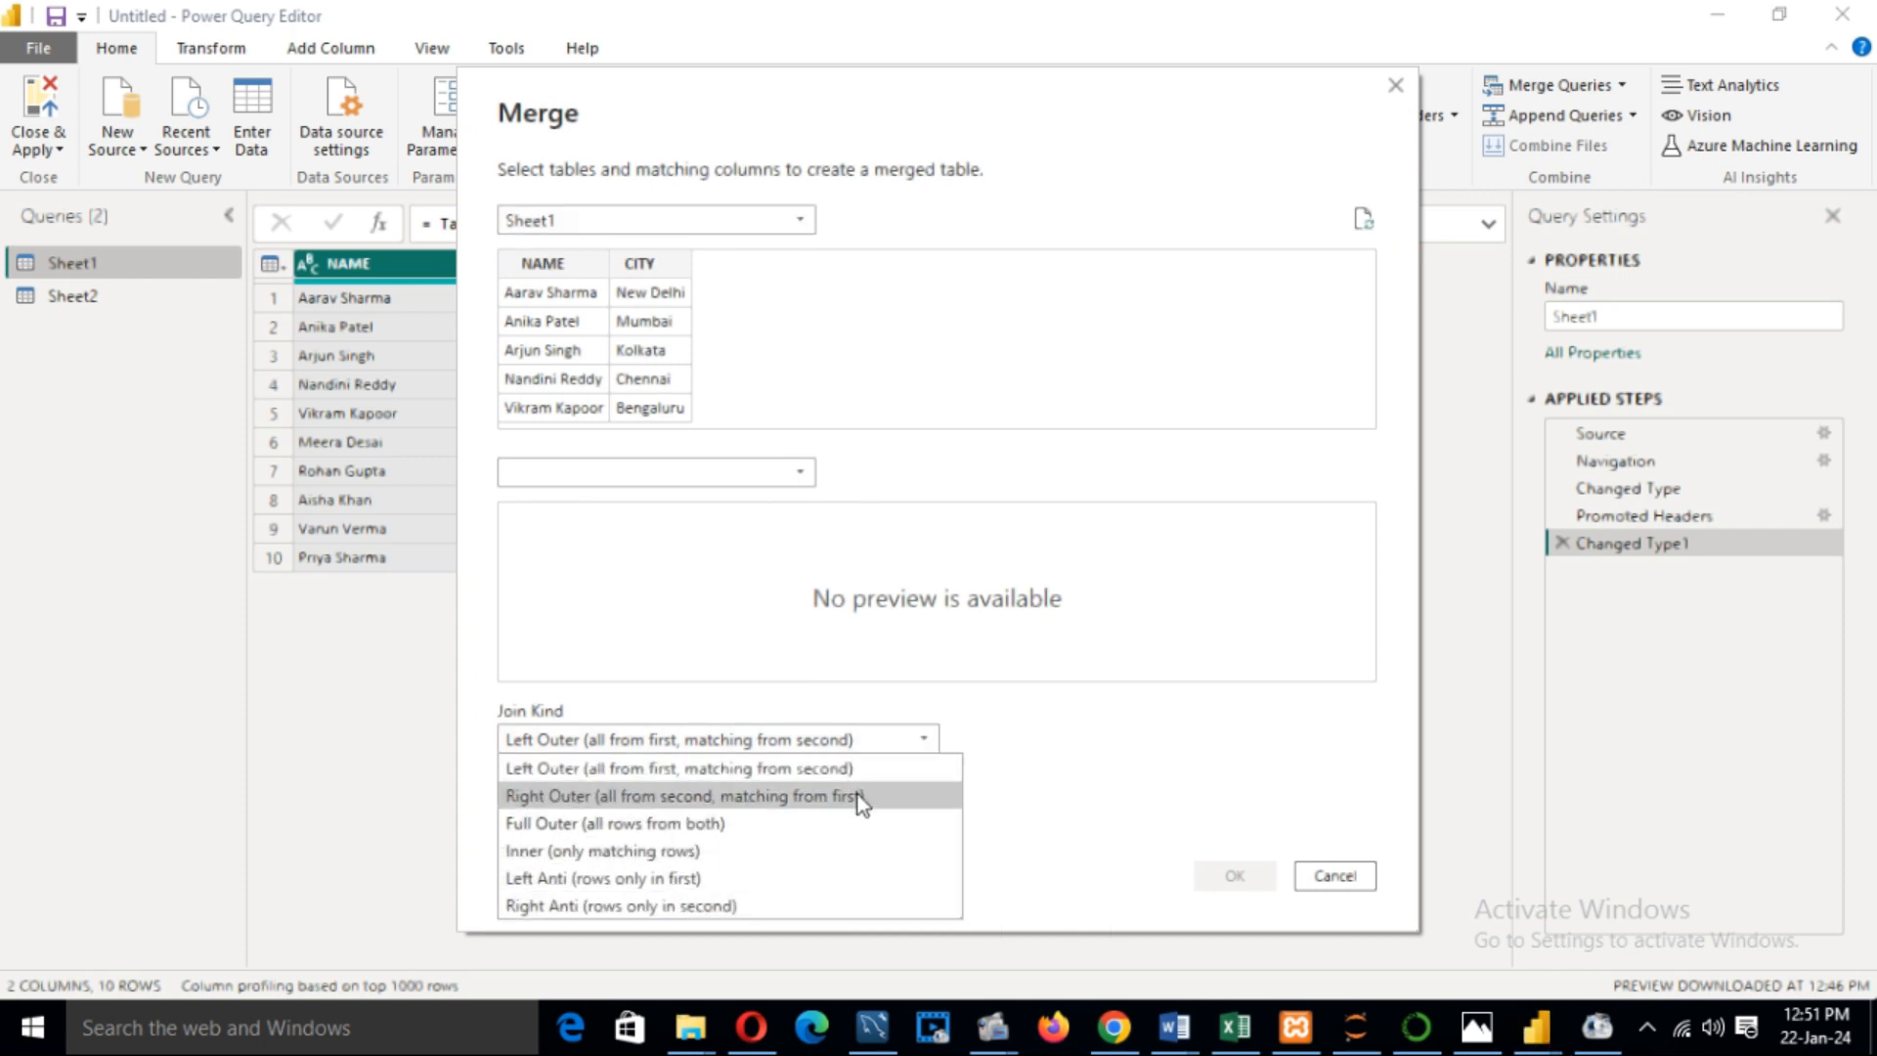
left_click(788, 768)
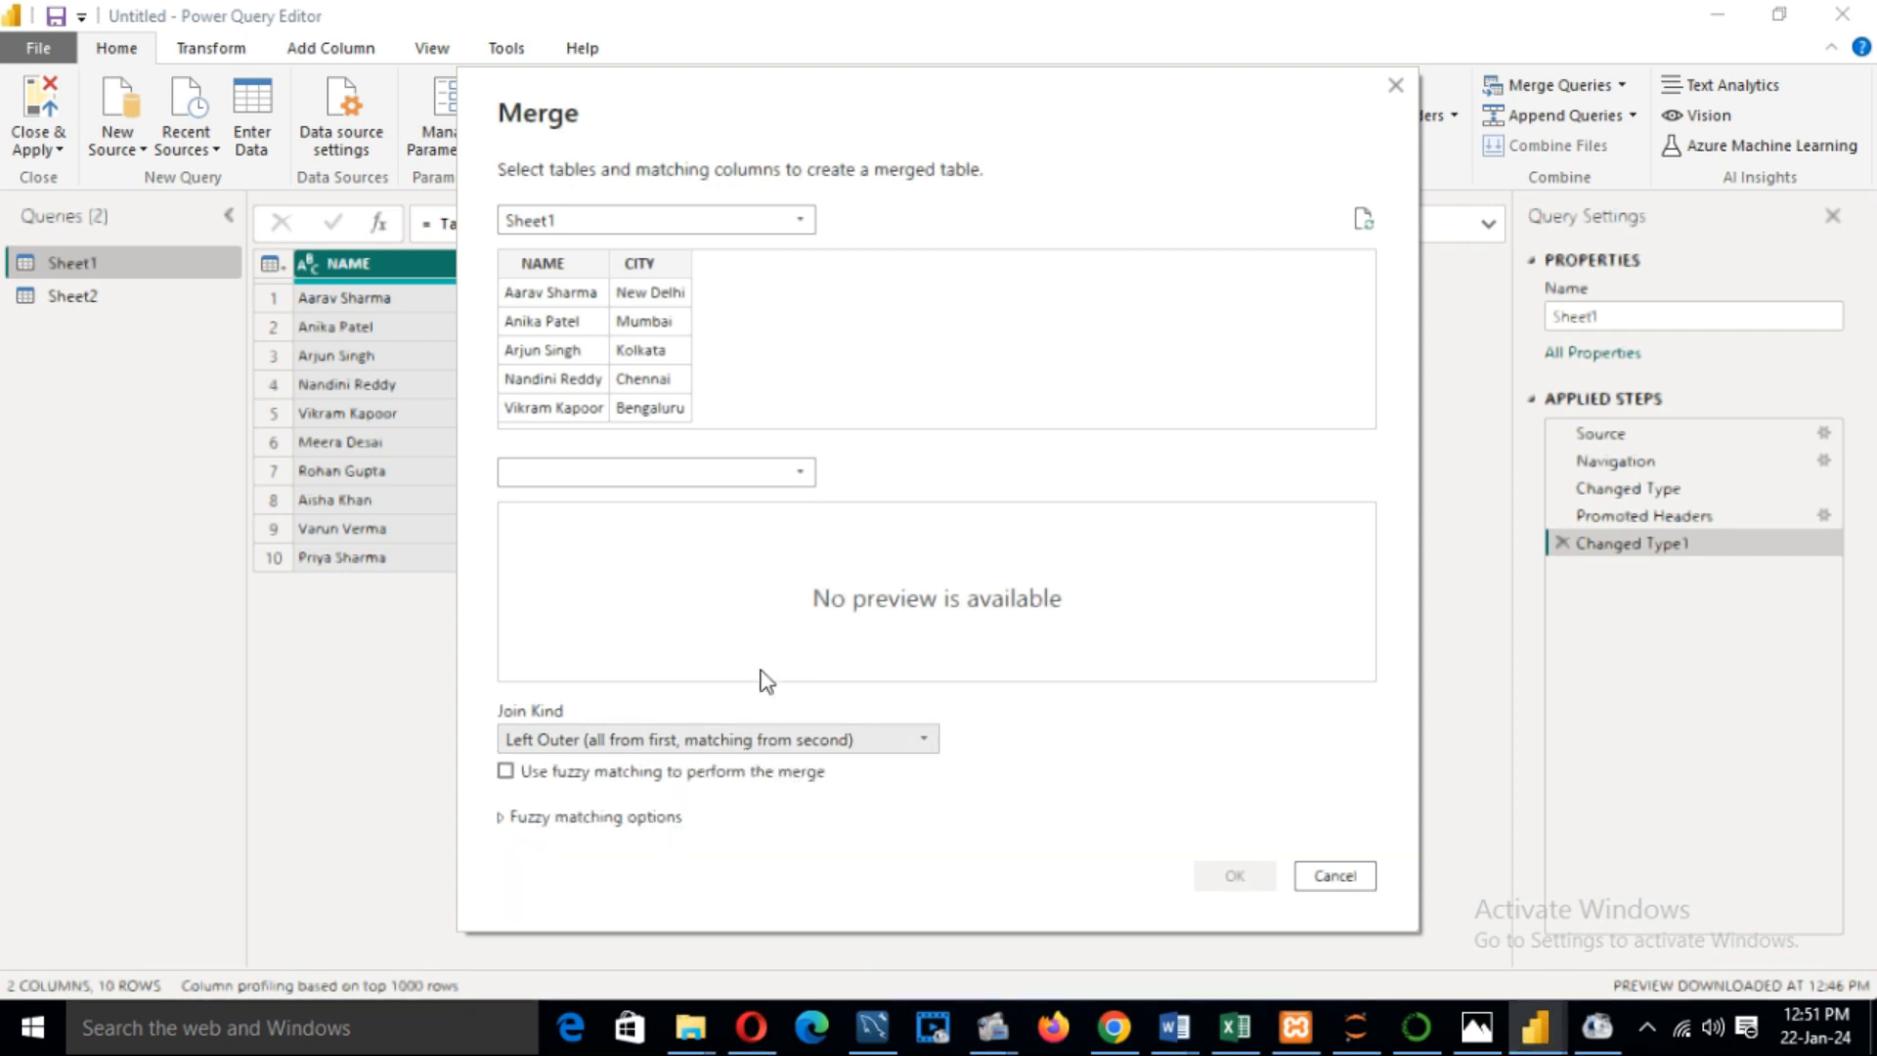
left_click(796, 471)
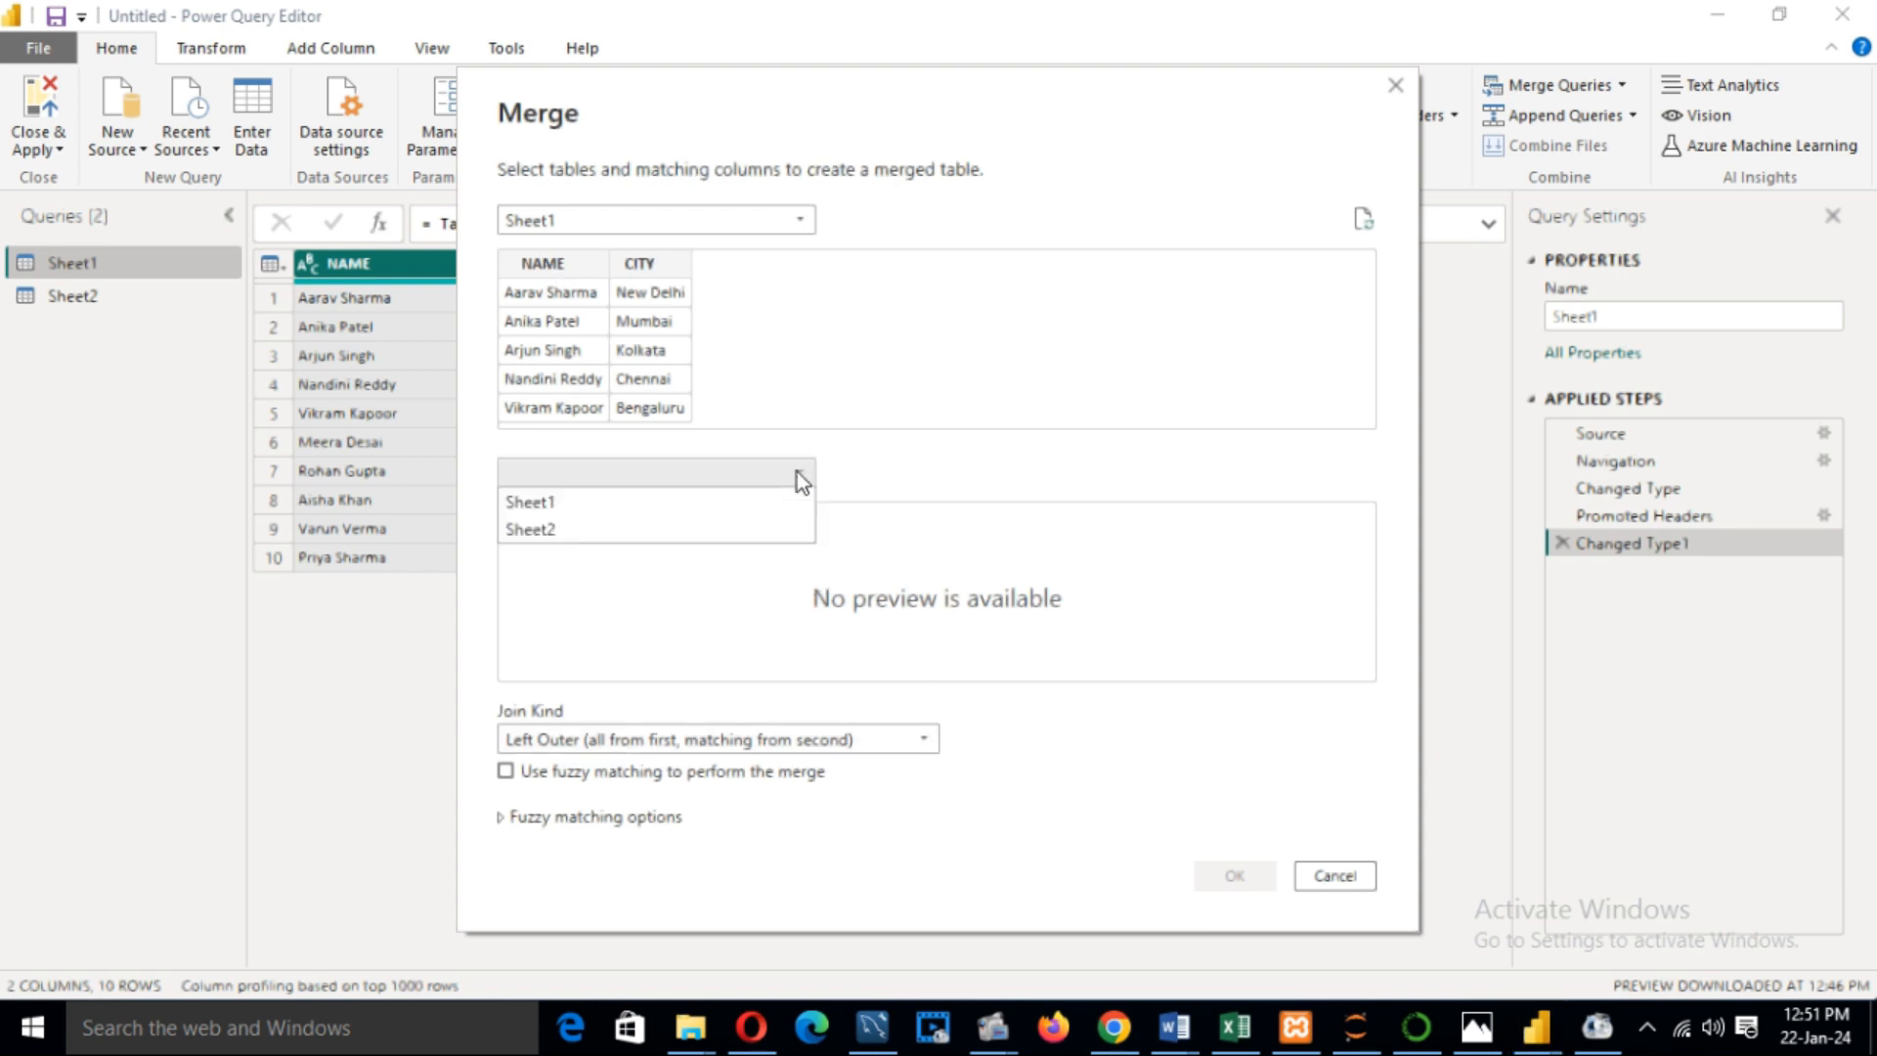
left_click(608, 528)
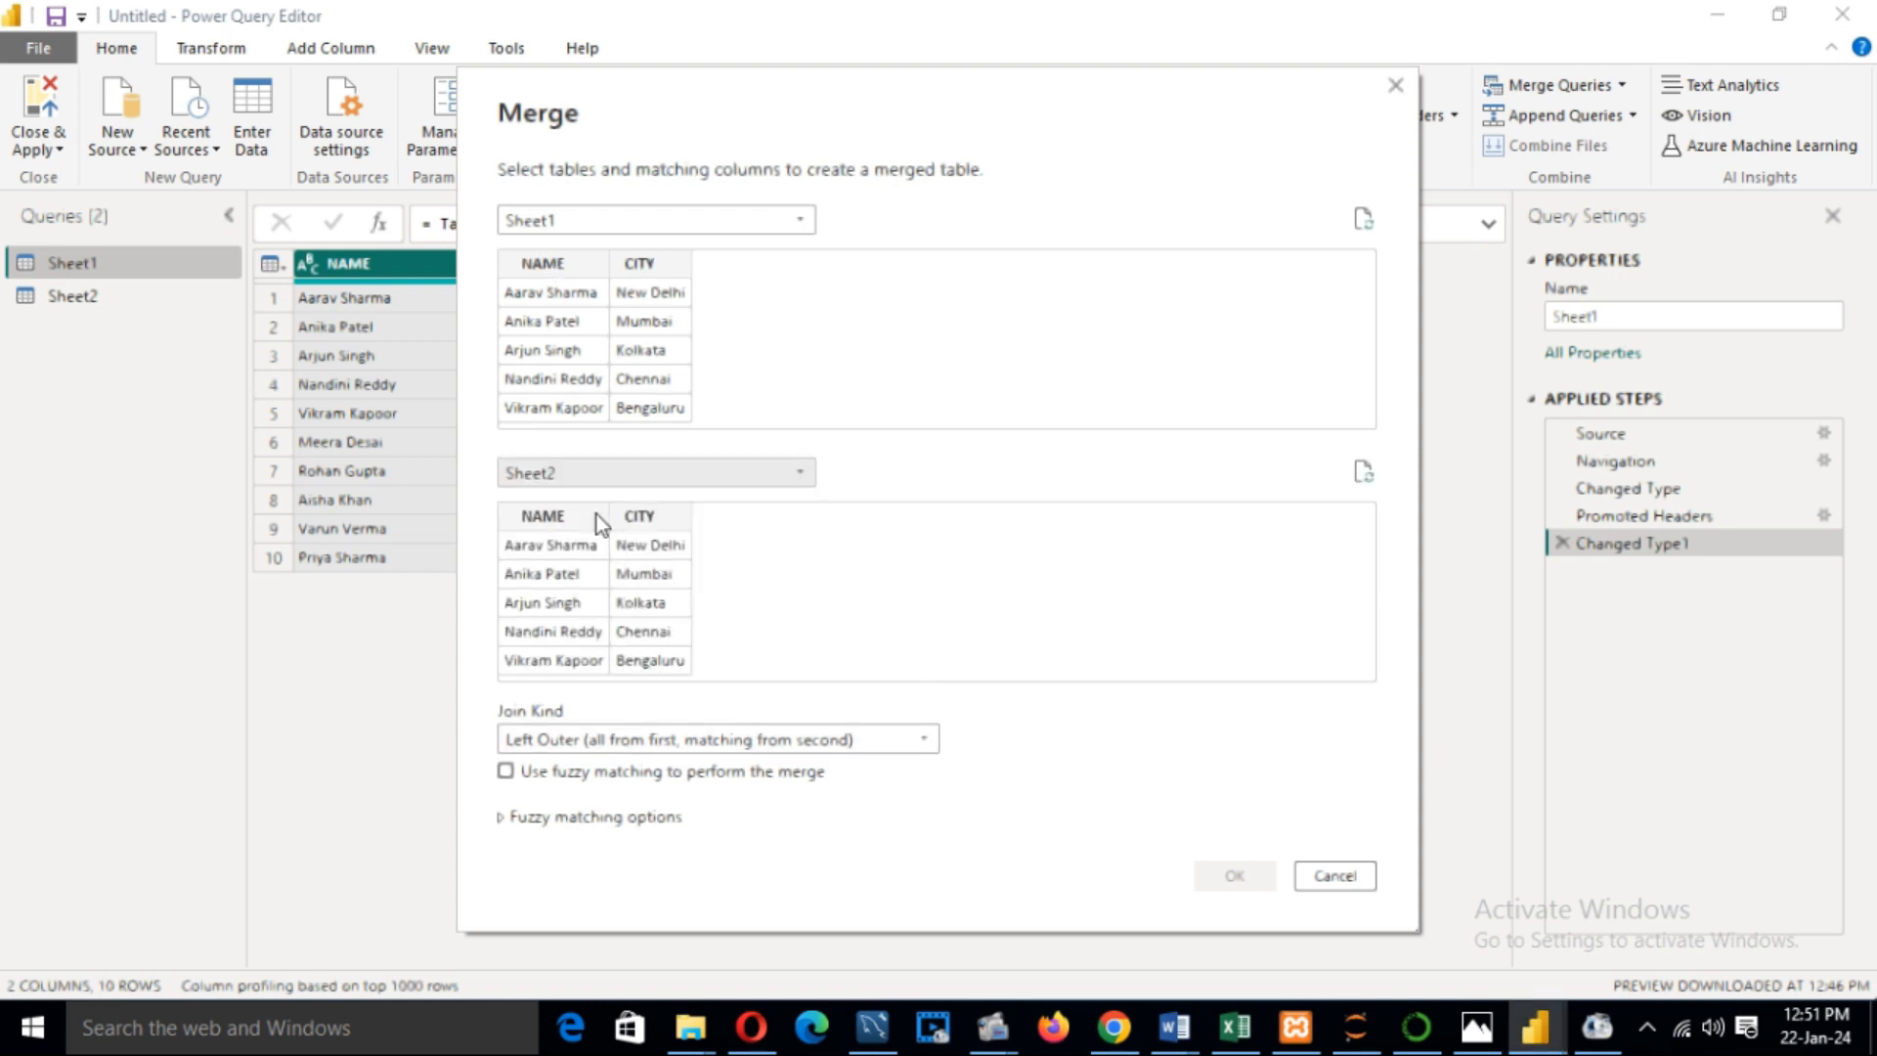
left_click(544, 263)
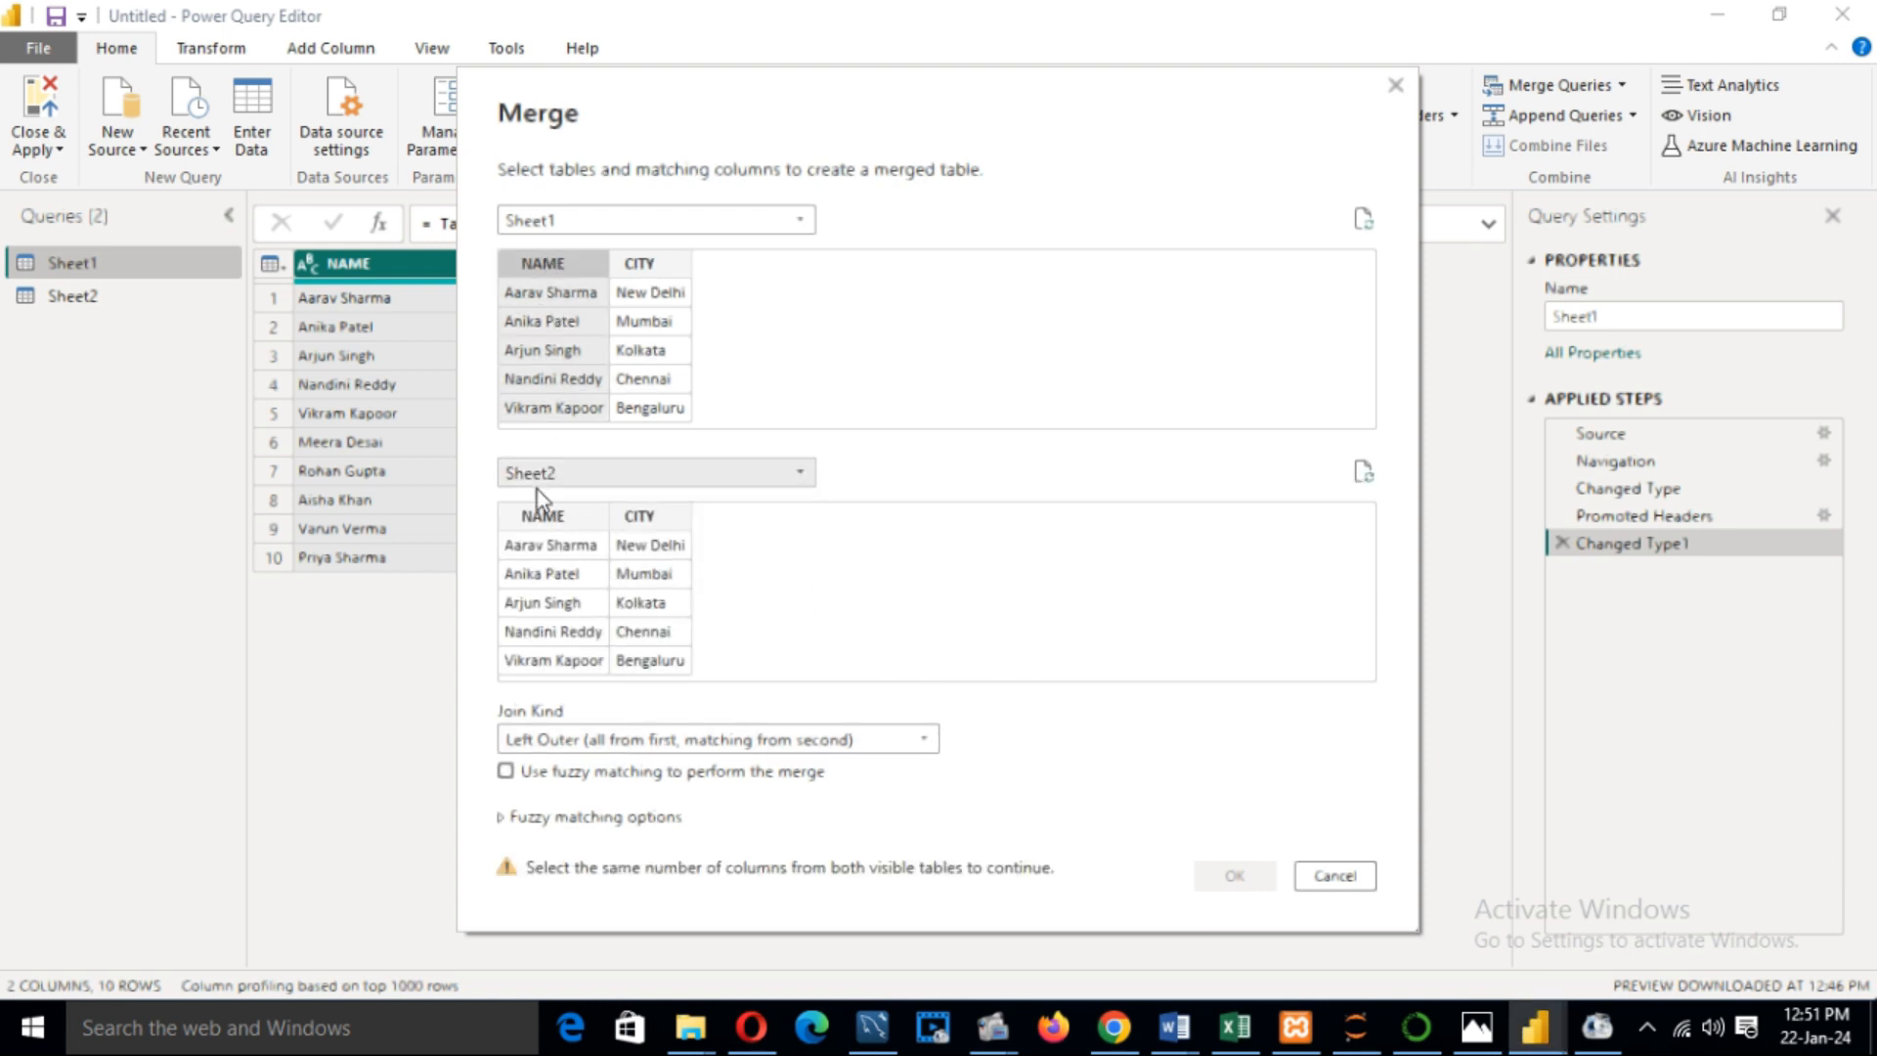
left_click(540, 515)
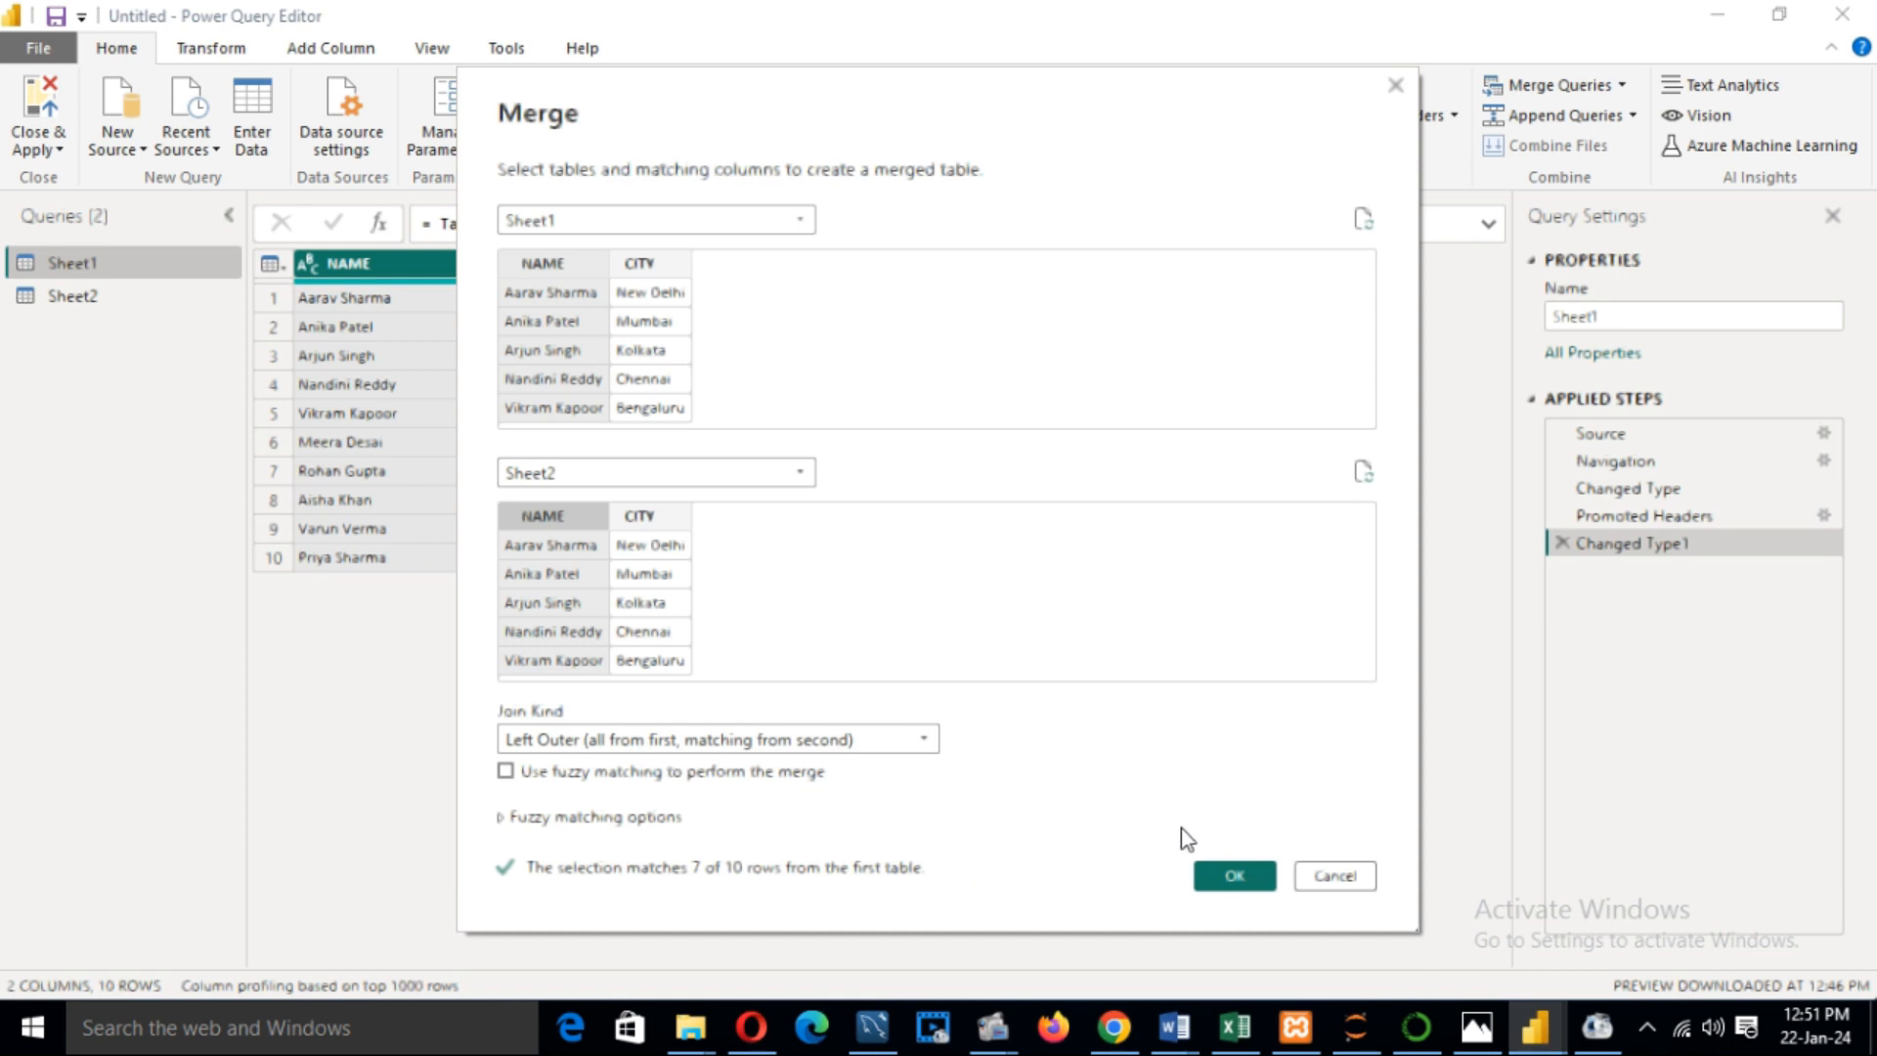
Create the left outer merge and expand its Sheet2 column with NAME and CITY, keeping the original column name as prefix
left_click(1235, 877)
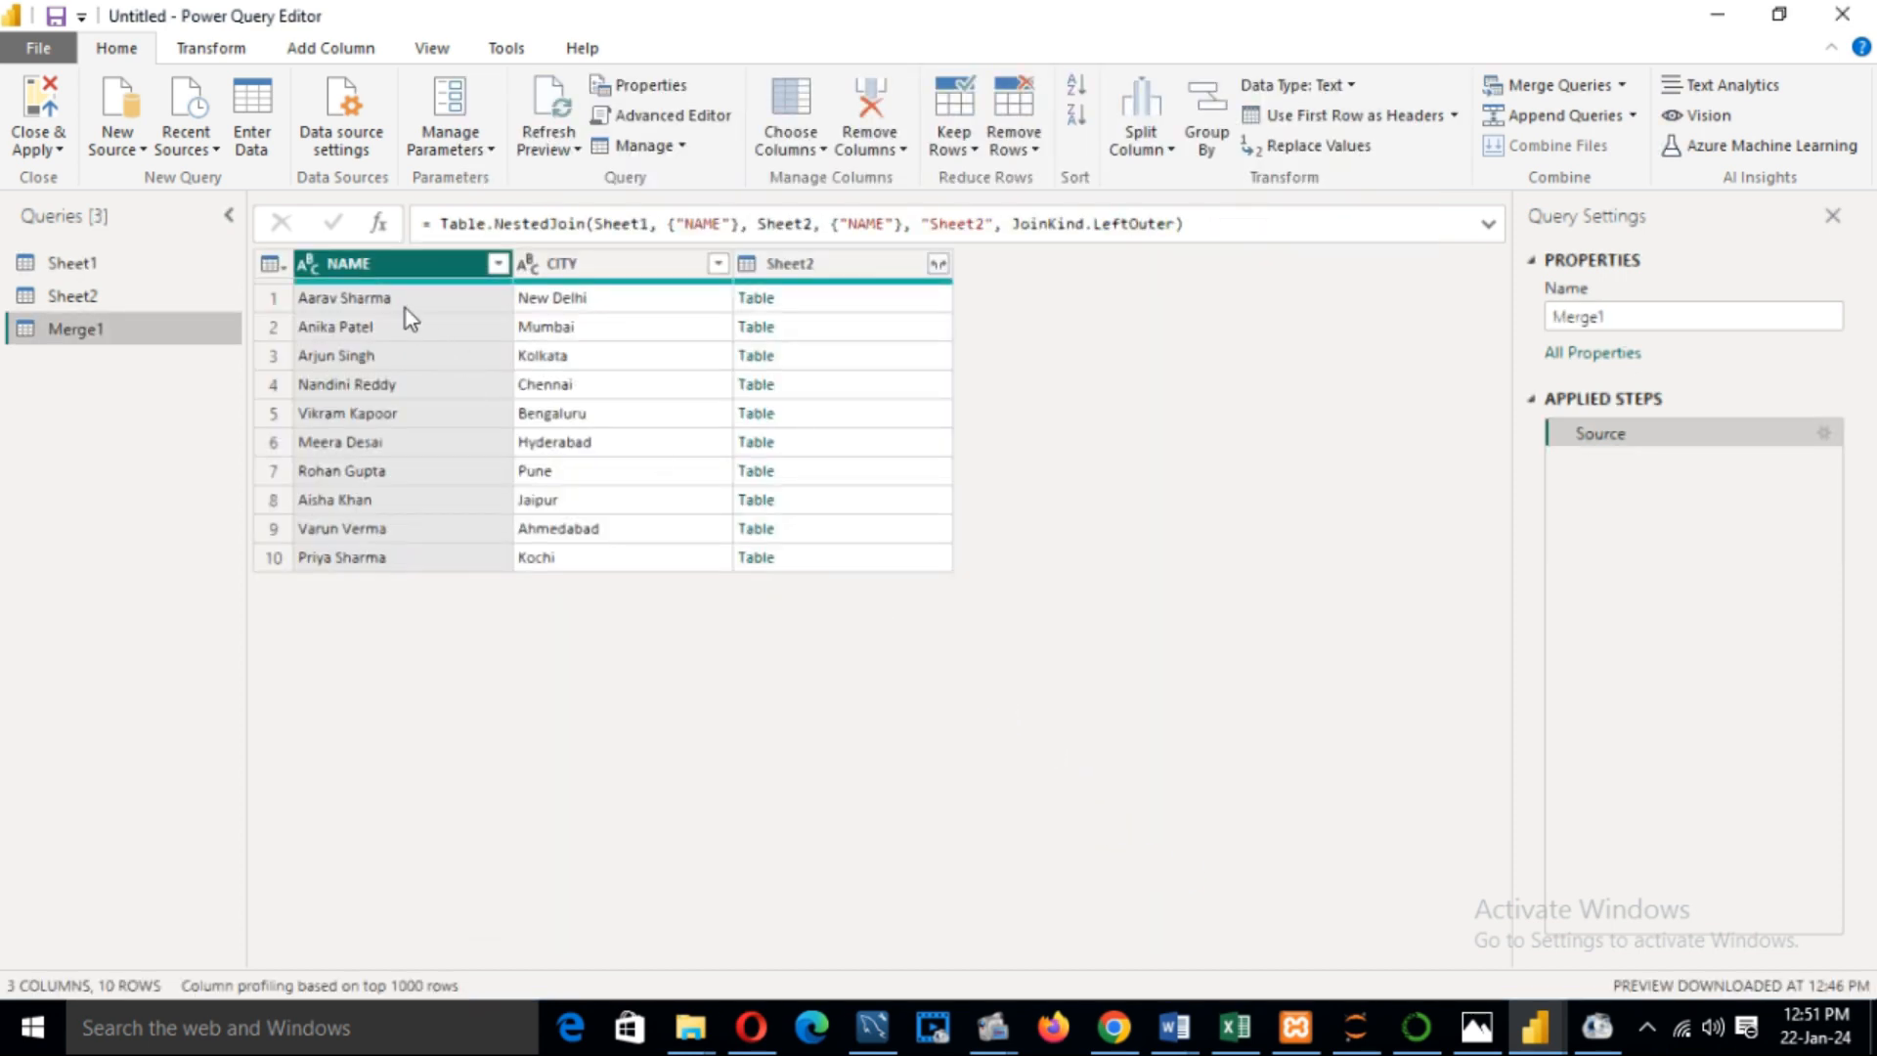
left_click(937, 265)
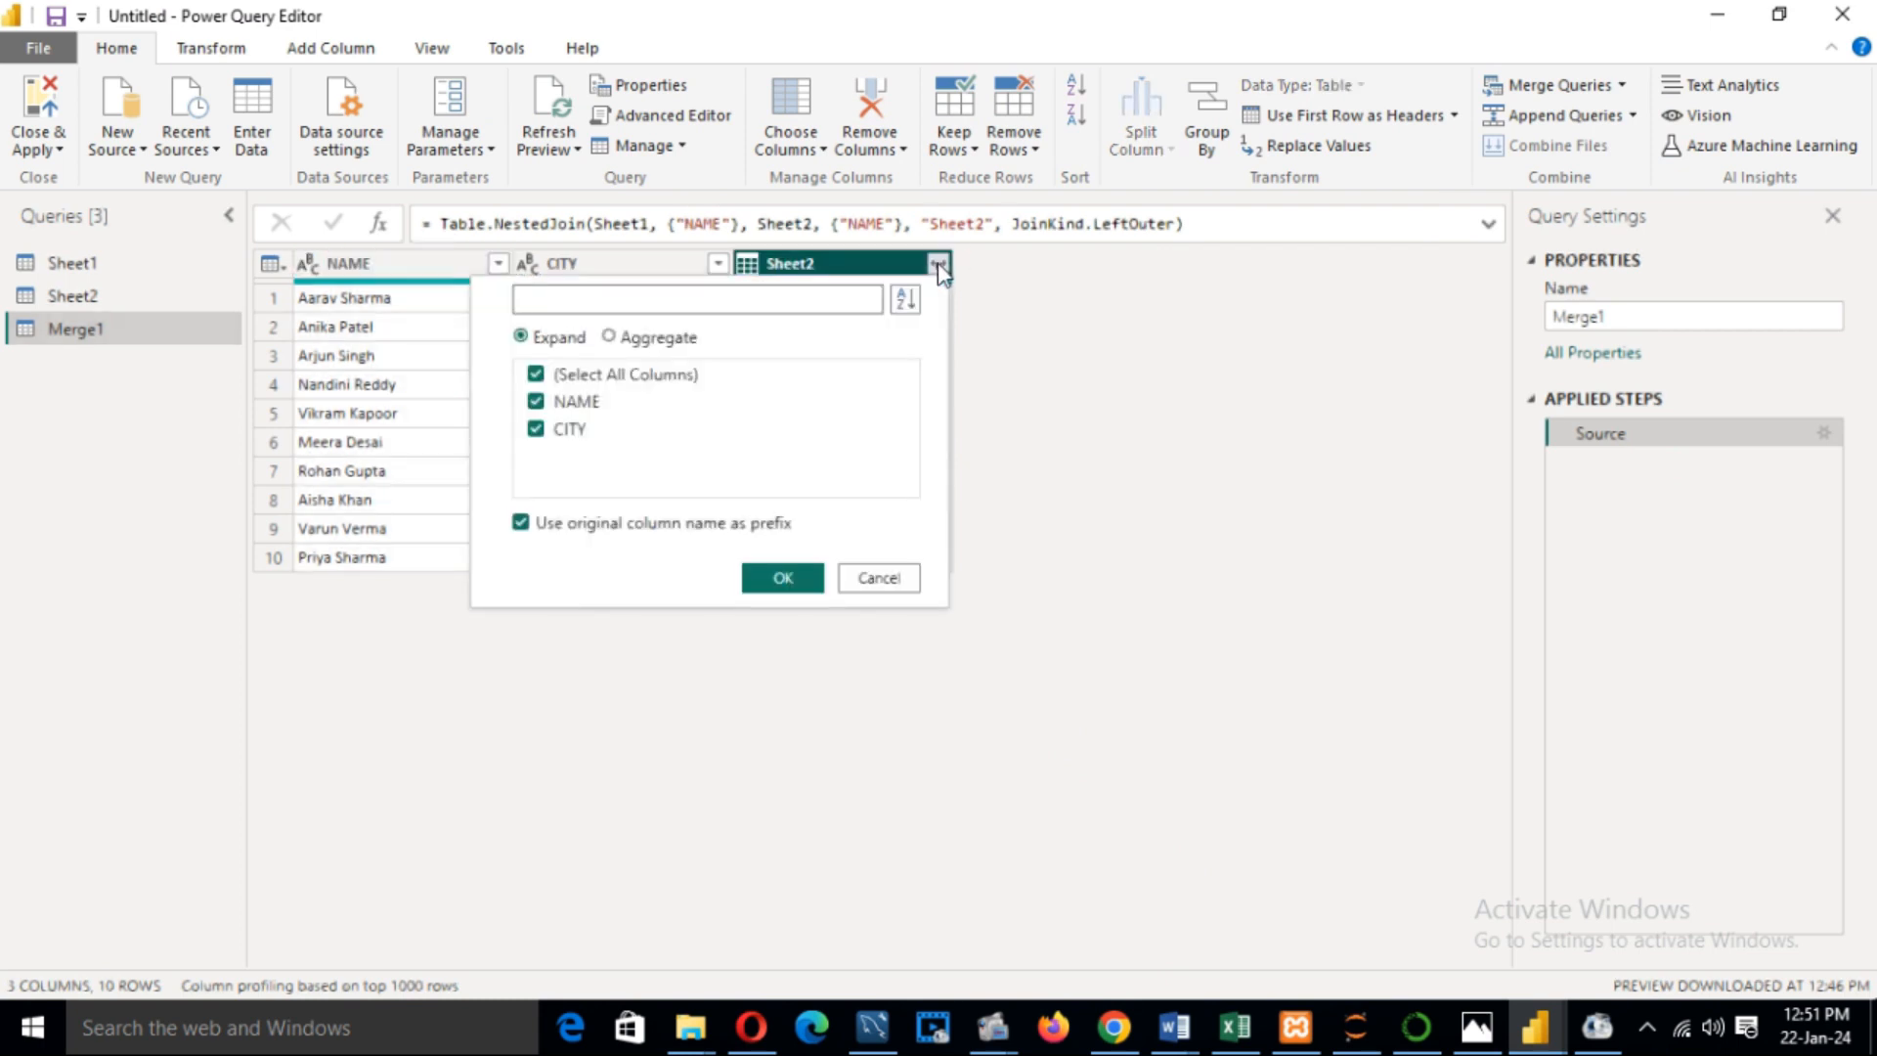
left_click(783, 578)
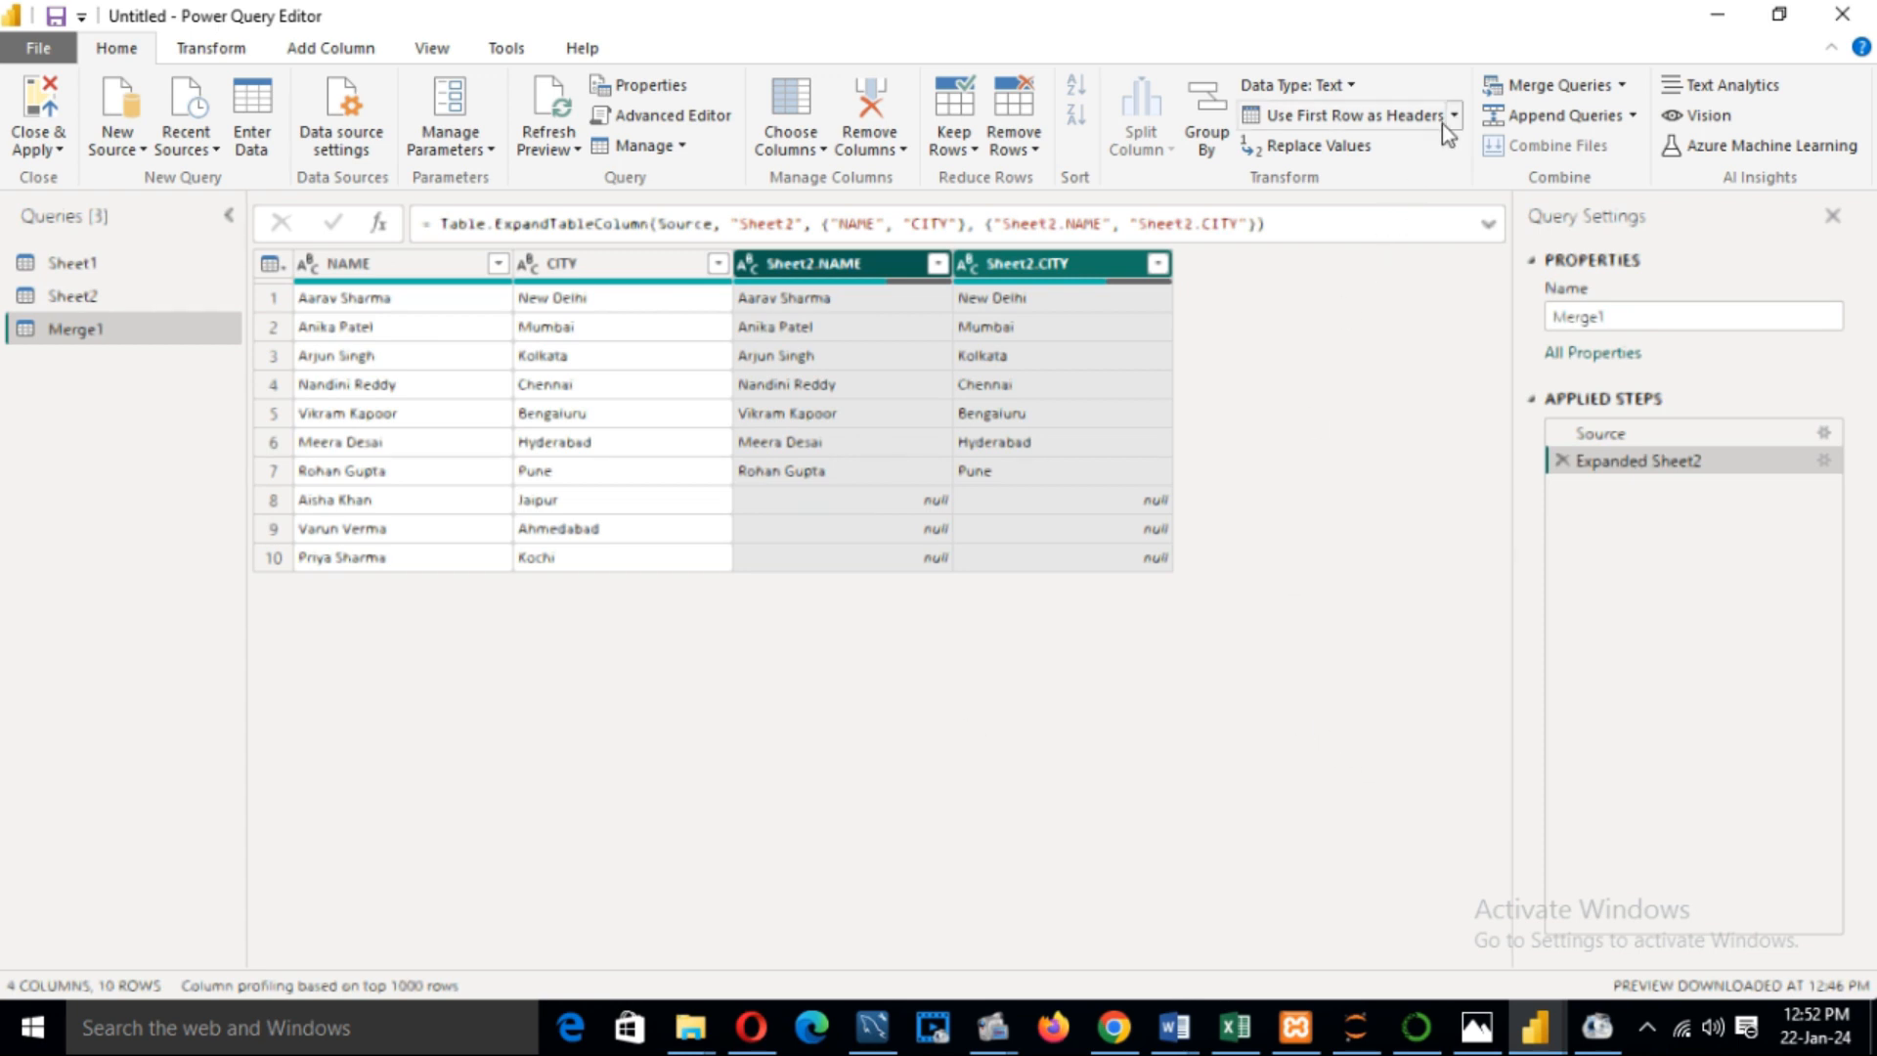
Set up another merge as new with Sheet1 as first table and Sheet2 as second, matched on their NAME columns
left_click(1621, 86)
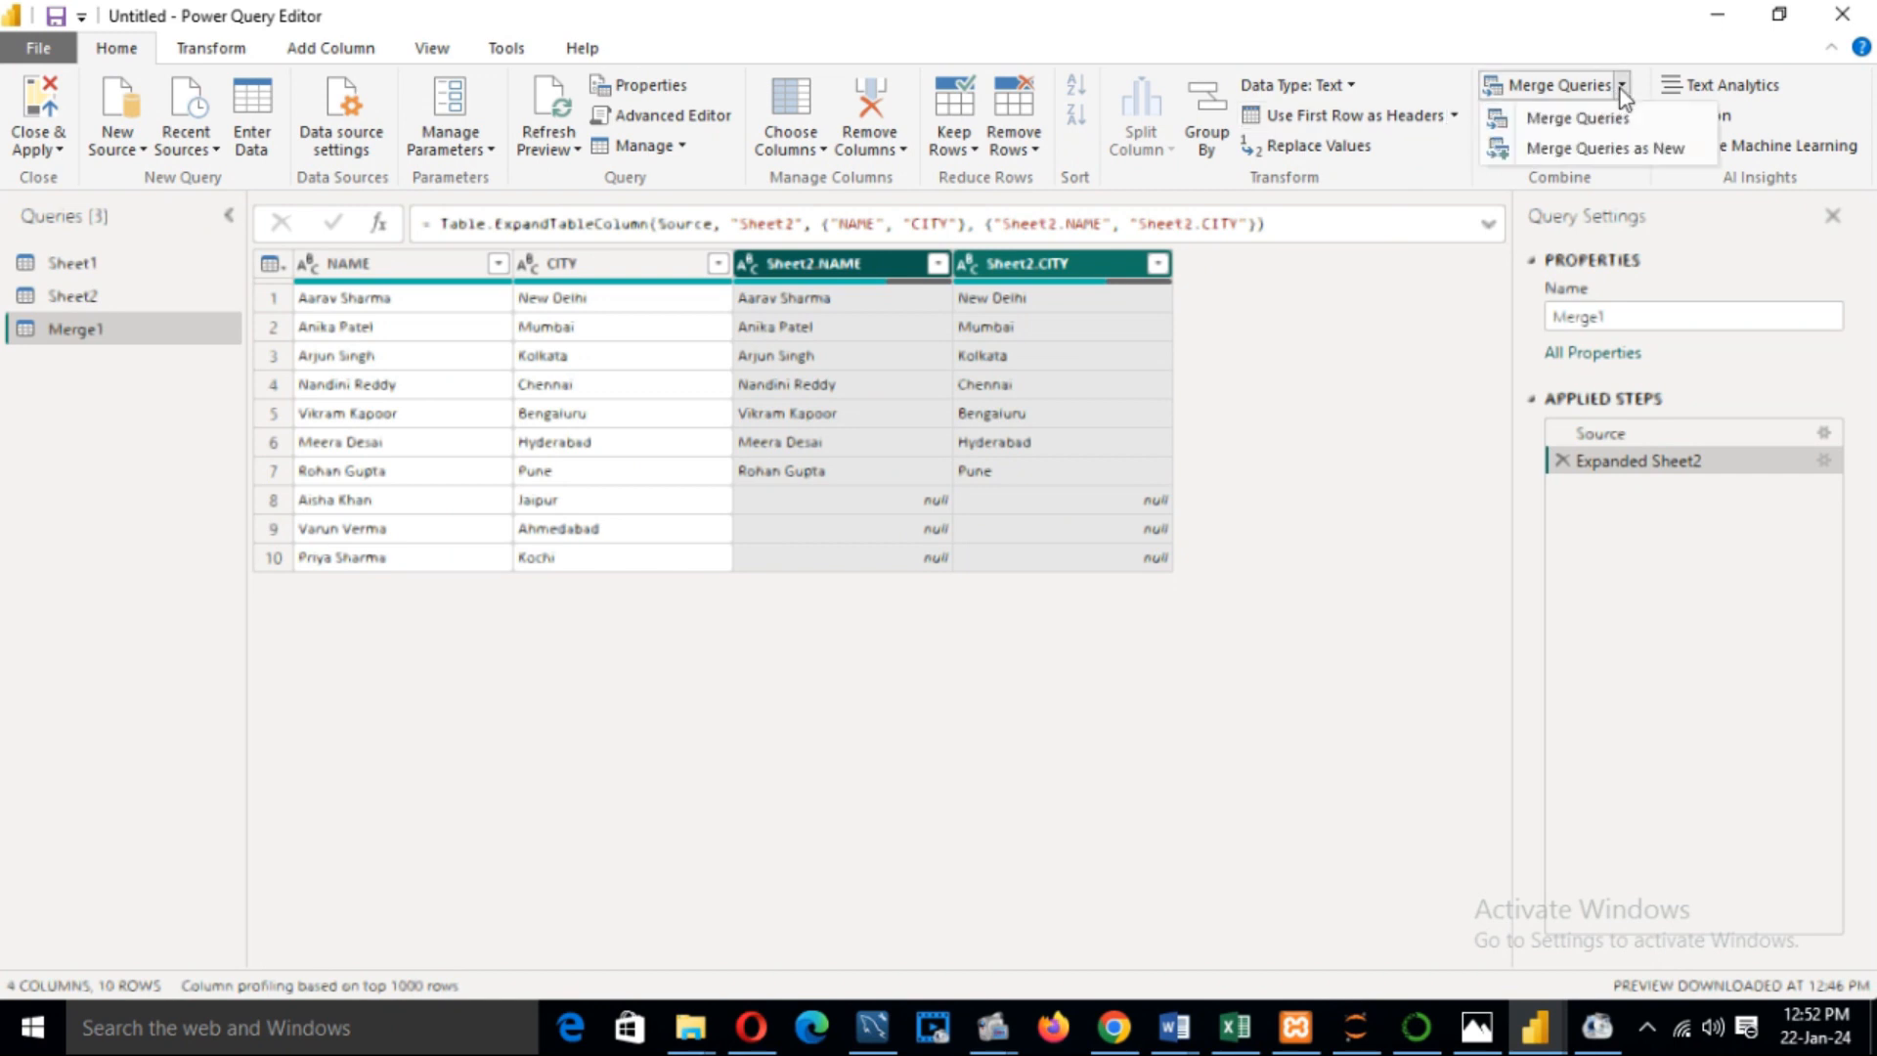
left_click(1603, 149)
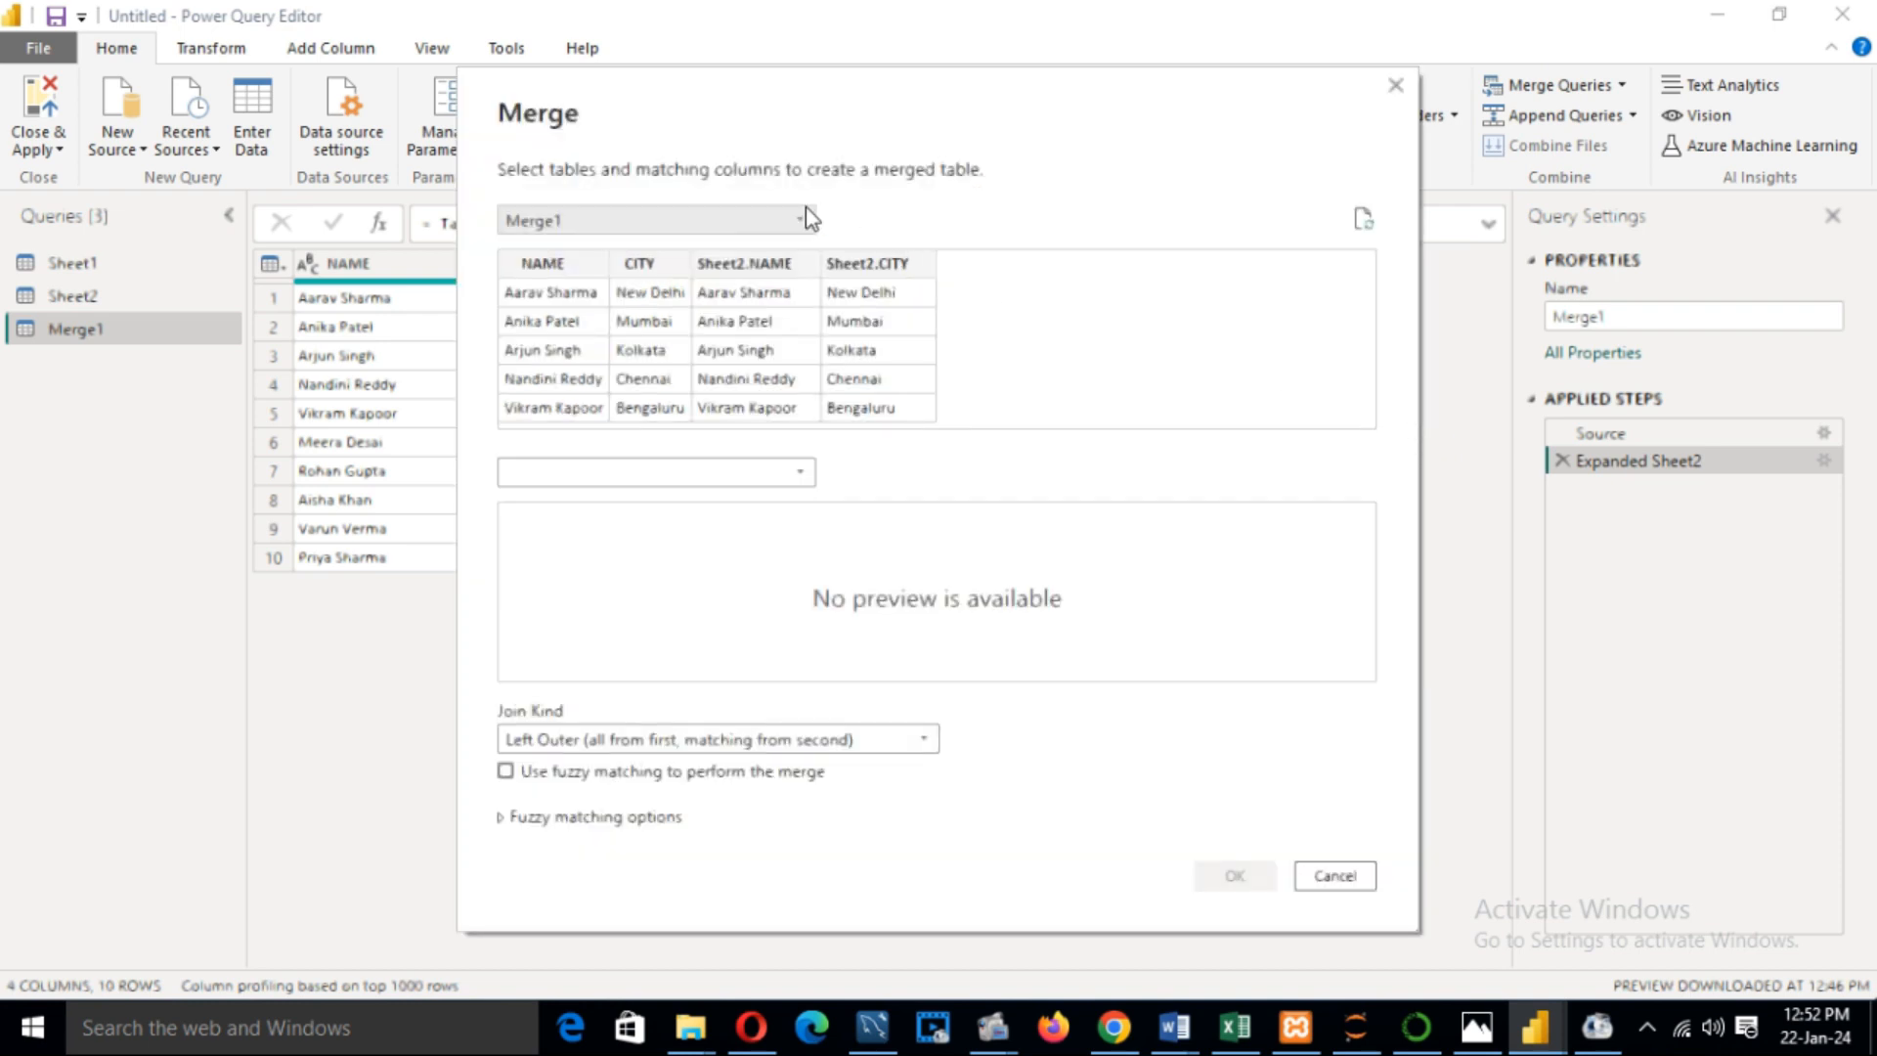
left_click(787, 473)
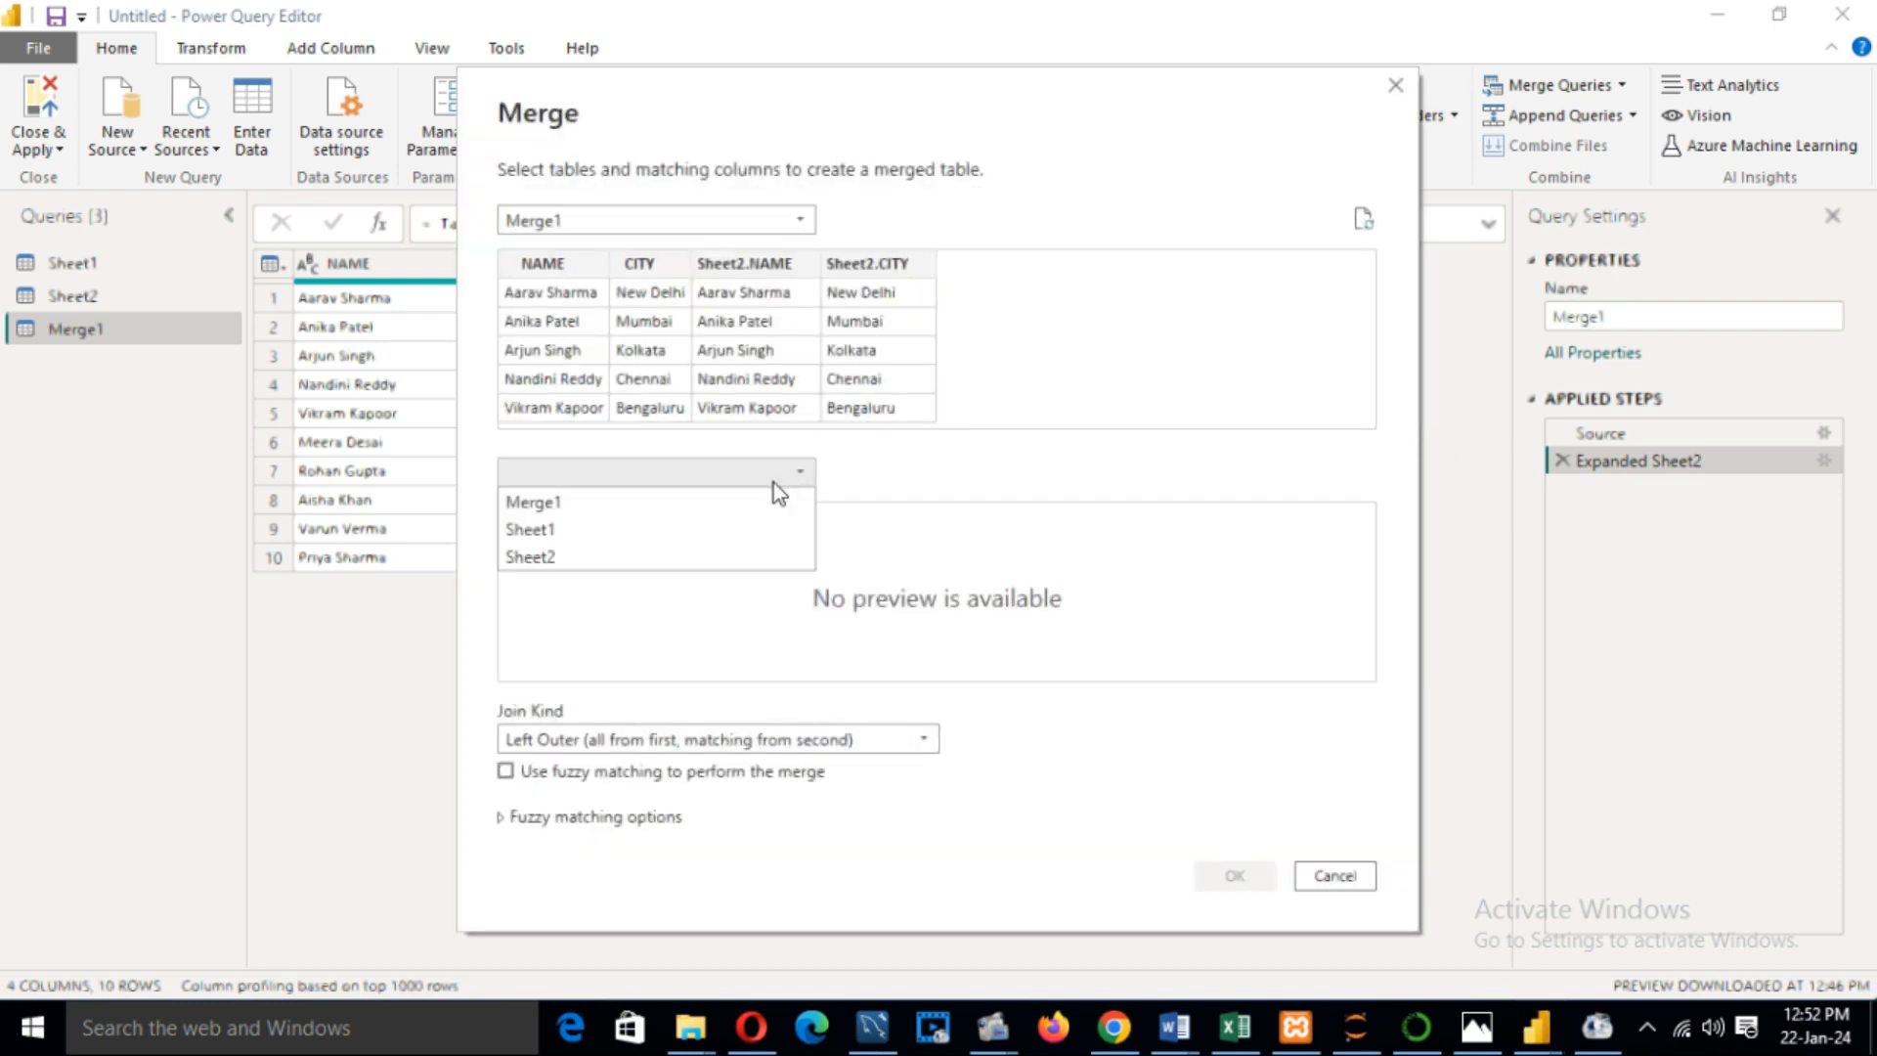
left_click(600, 556)
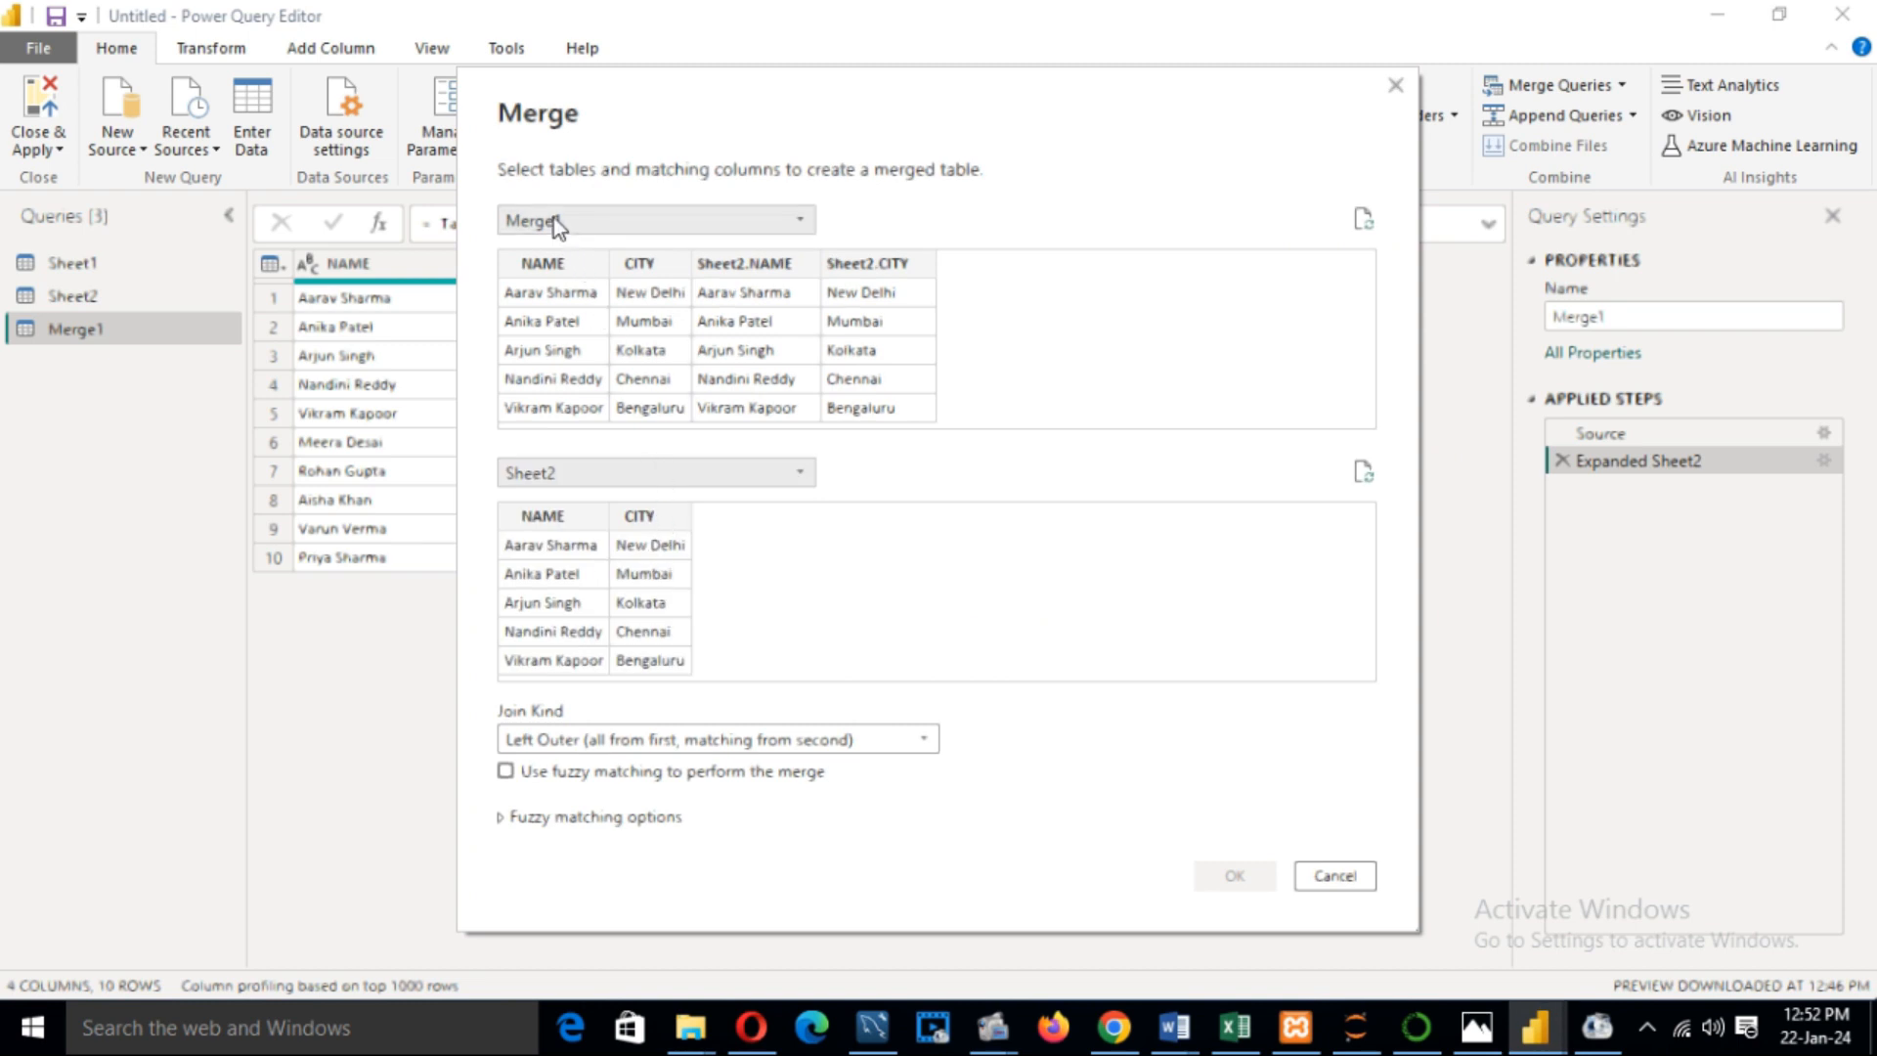
left_click(773, 220)
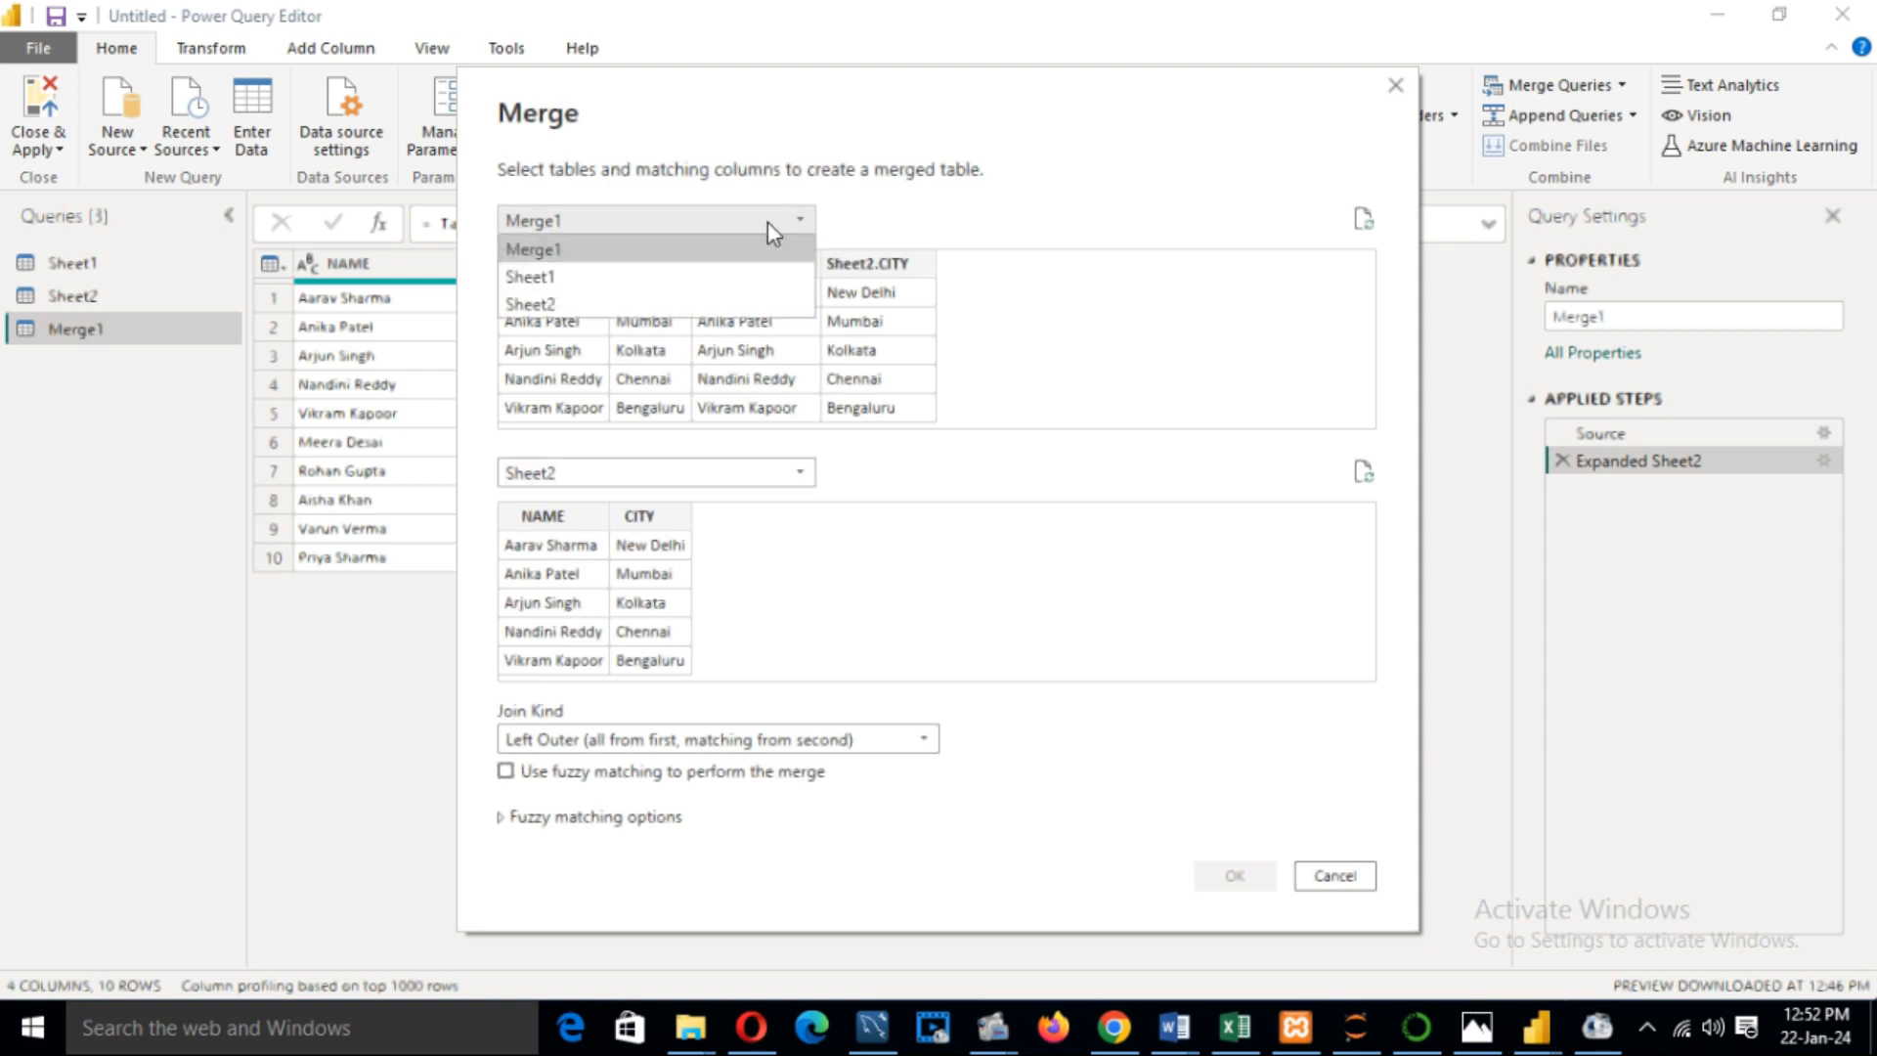
left_click(600, 282)
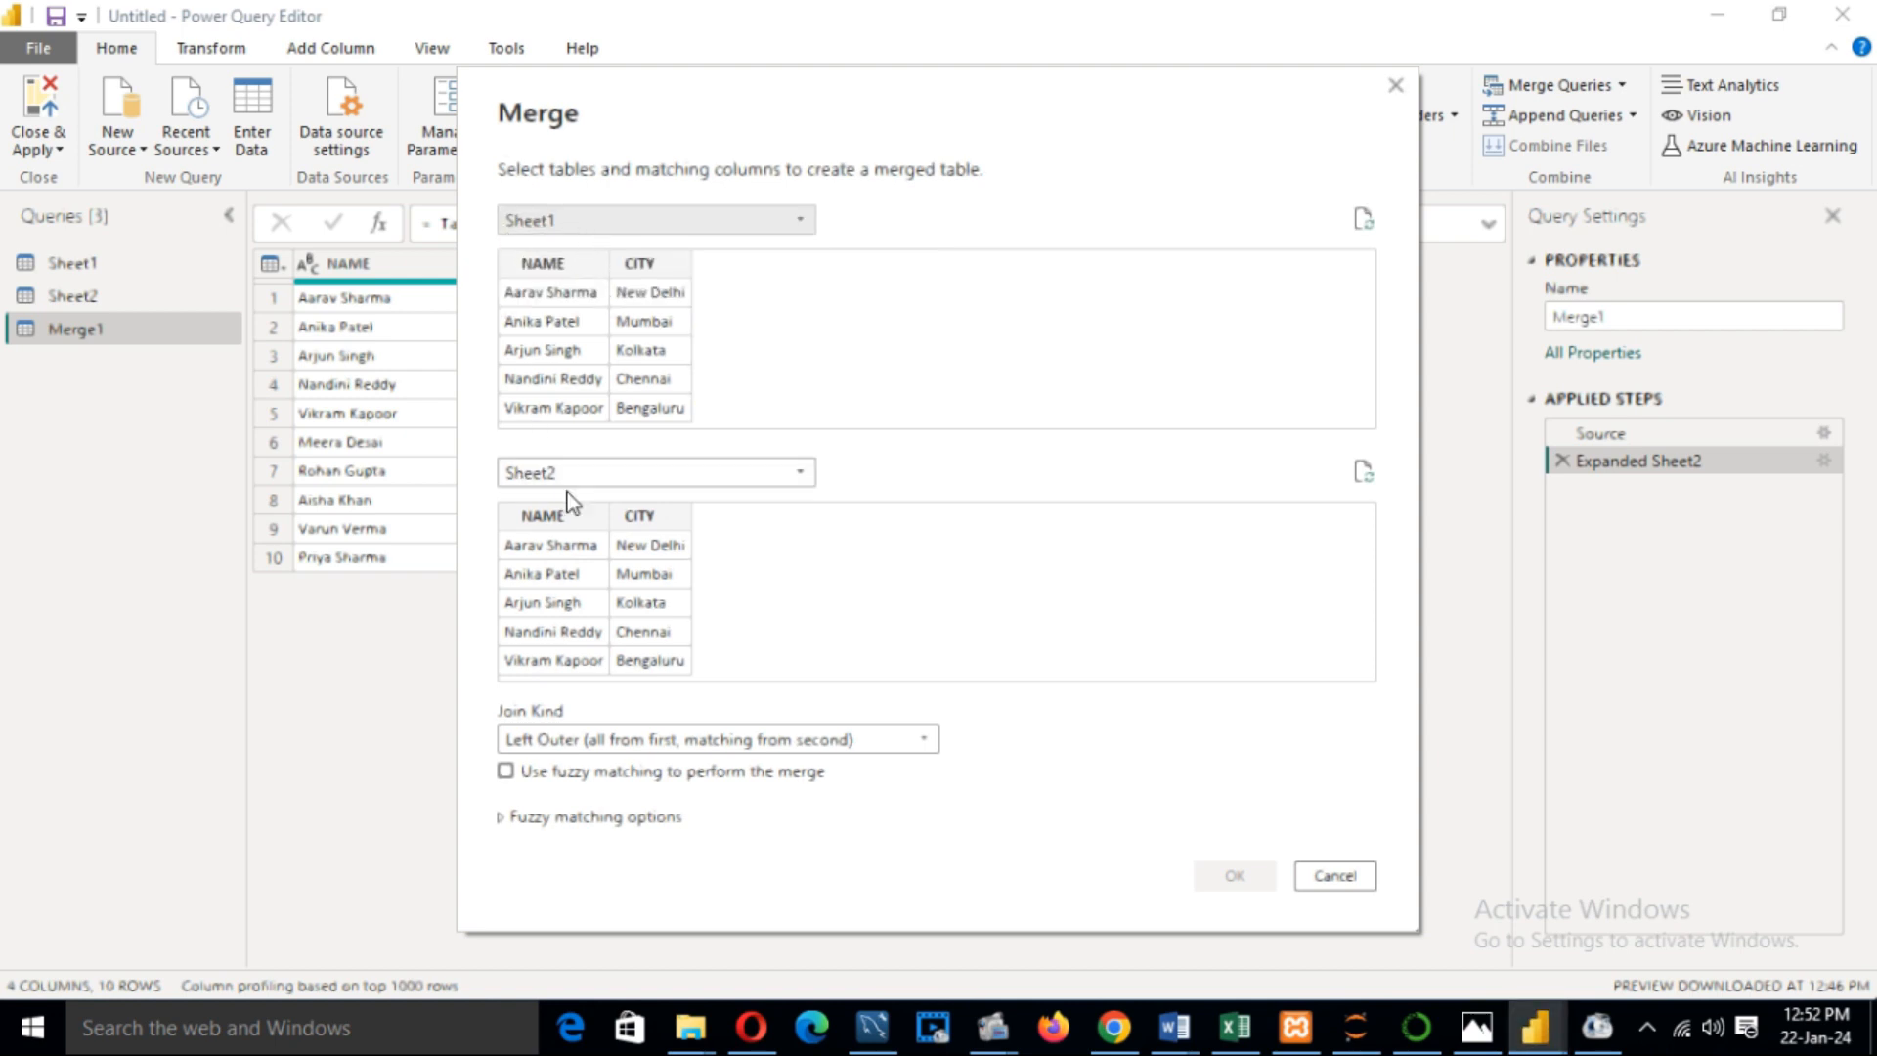
left_click(553, 264)
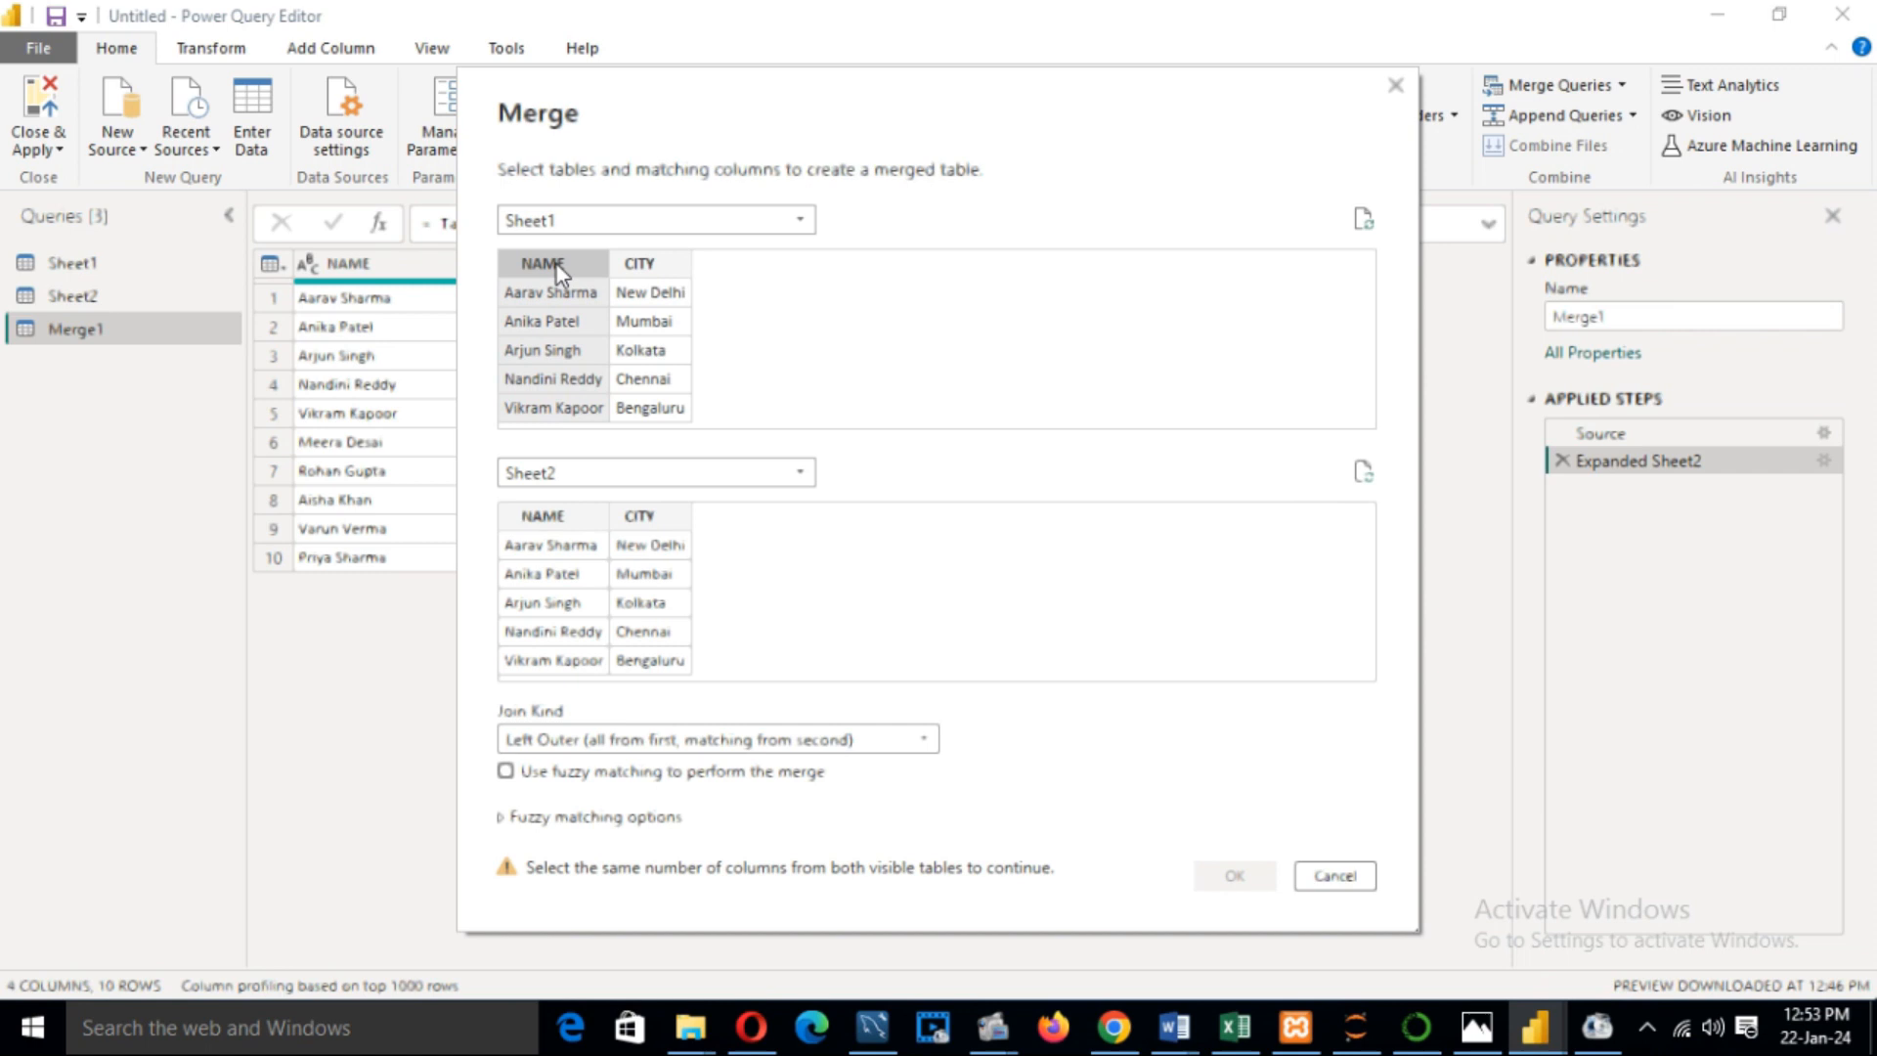
left_click(553, 518)
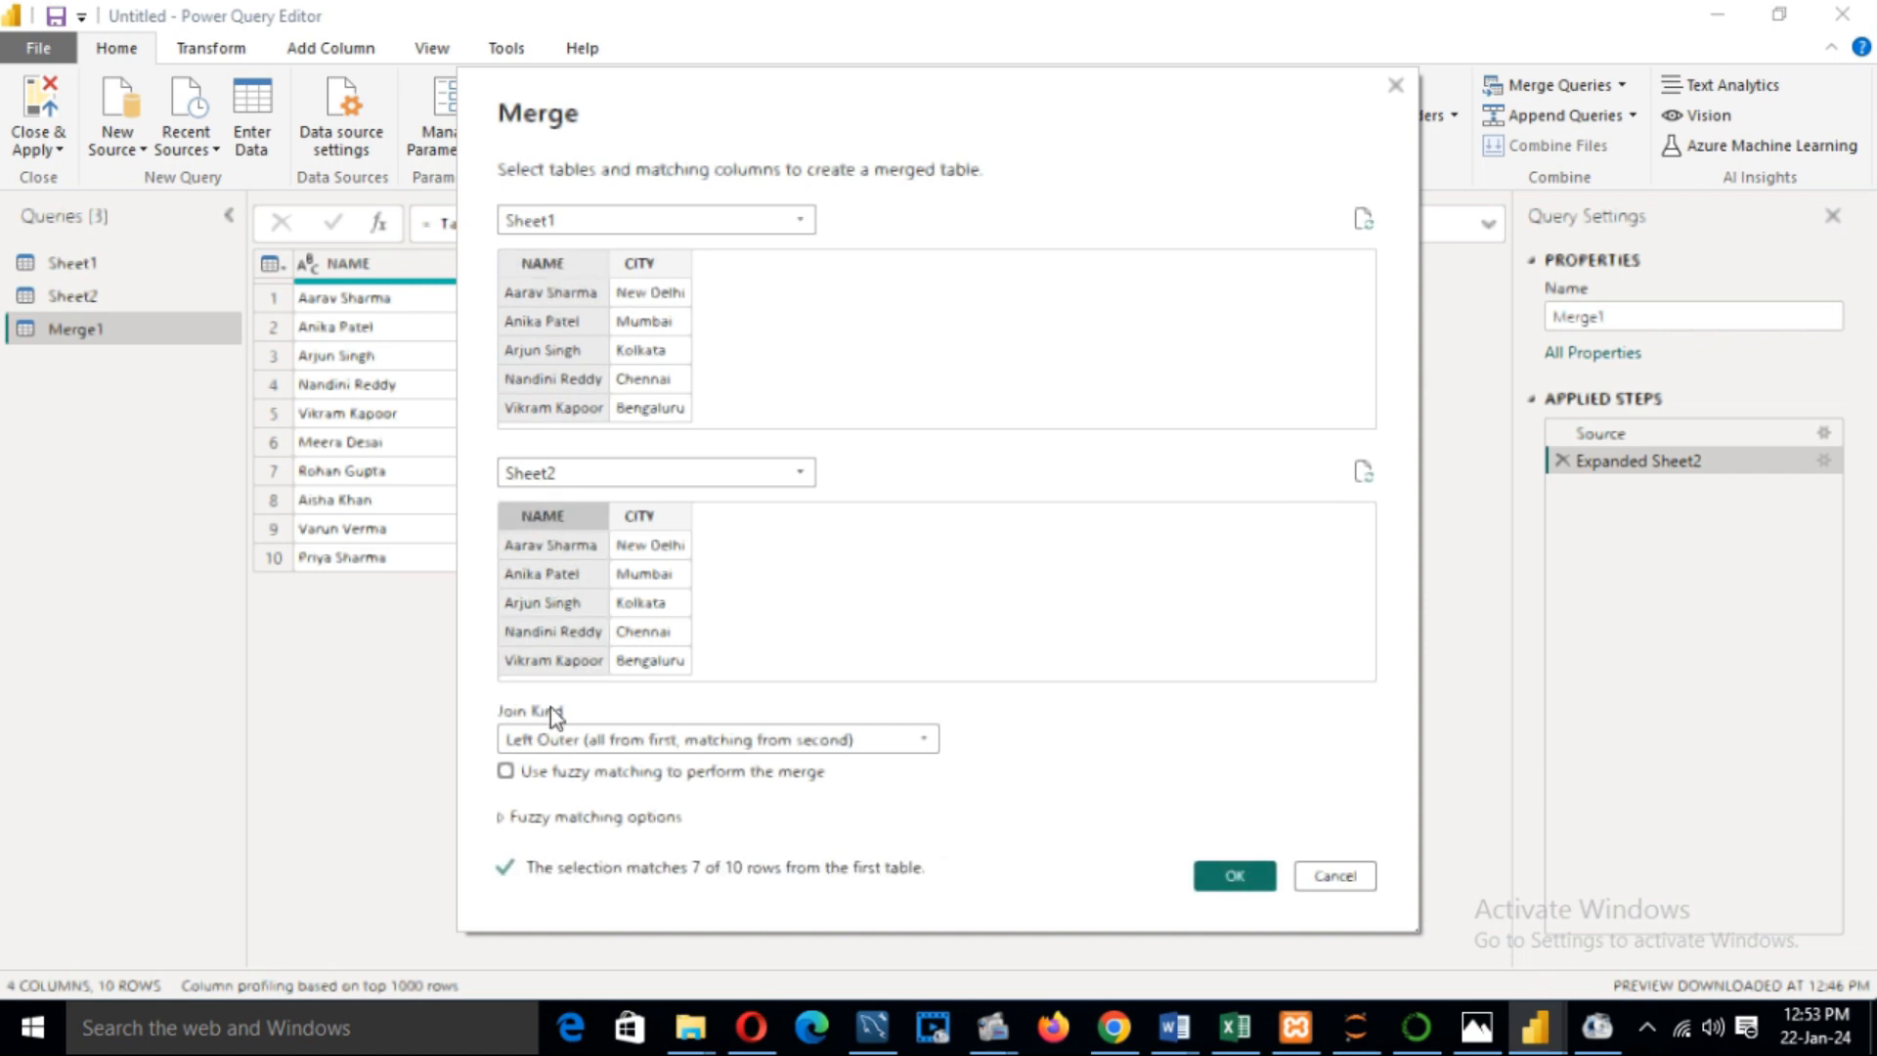
Create the merge with the Right Outer join kind and expand its Sheet2 column with both NAME and CITY
left_click(922, 743)
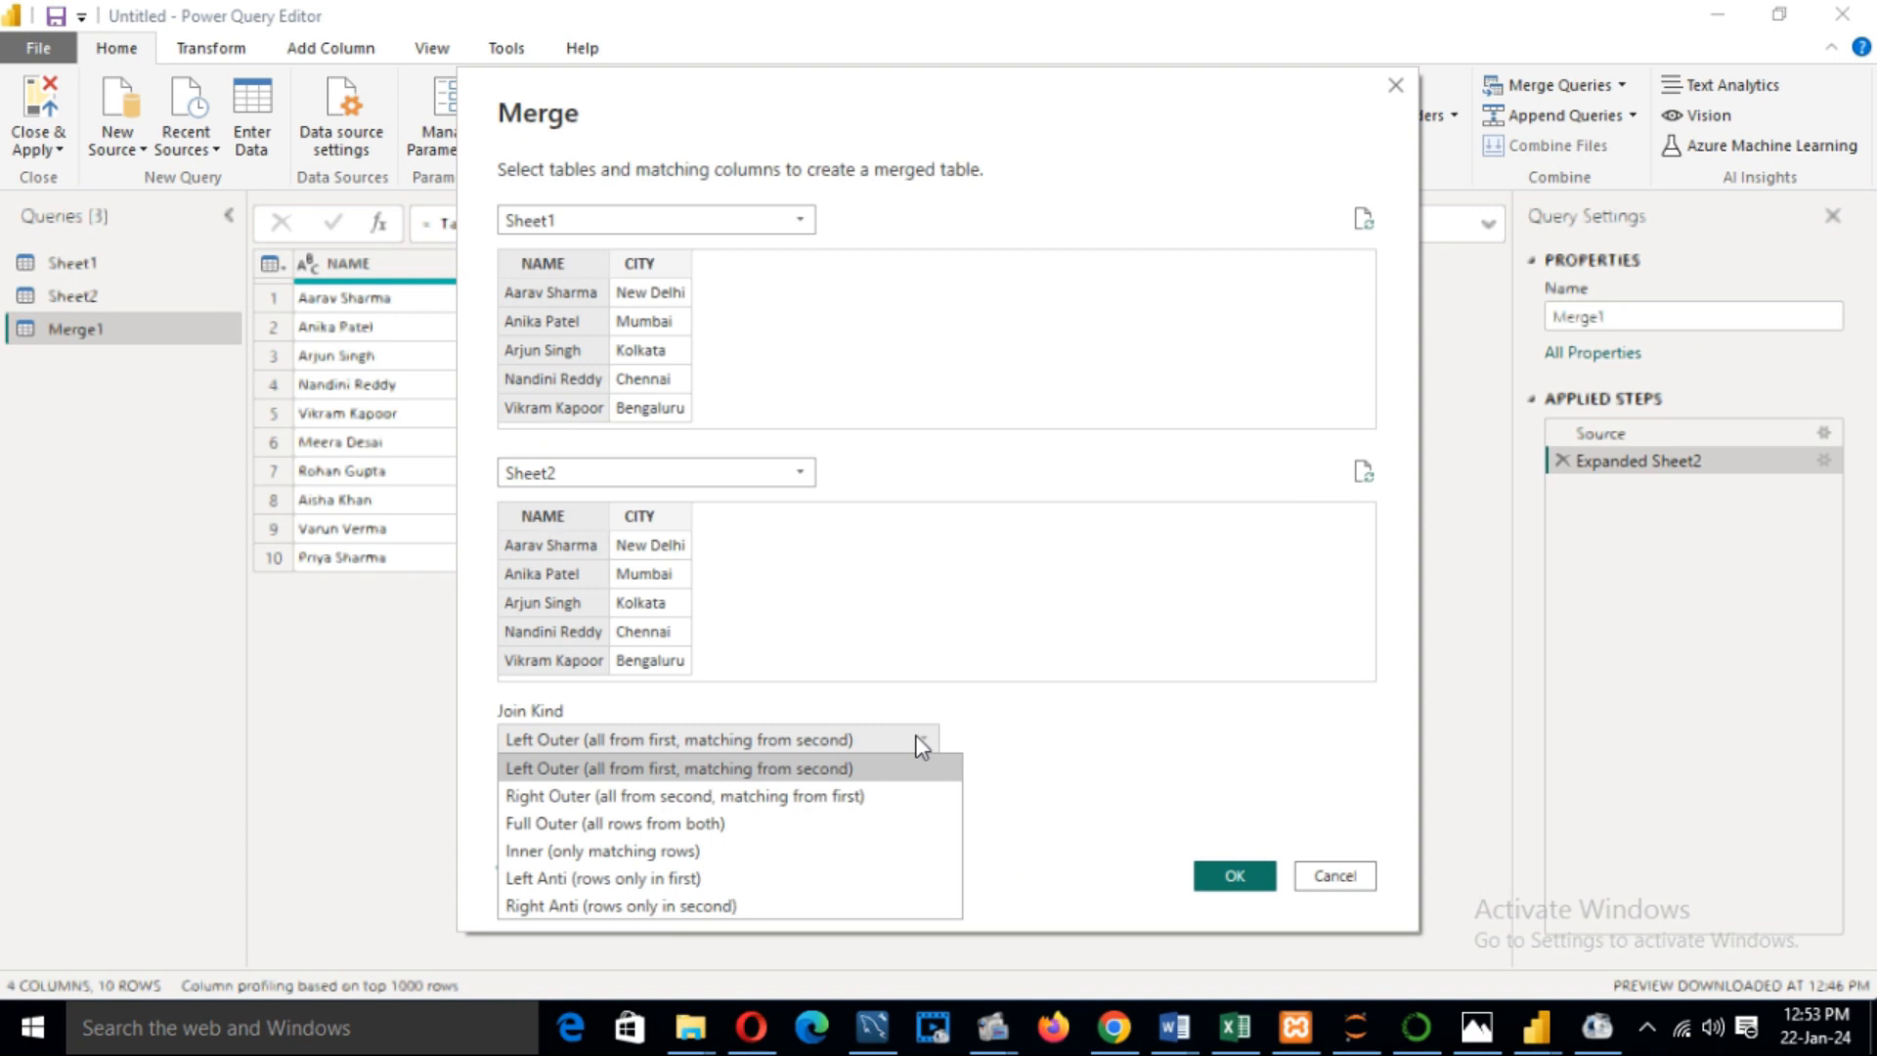
left_click(728, 796)
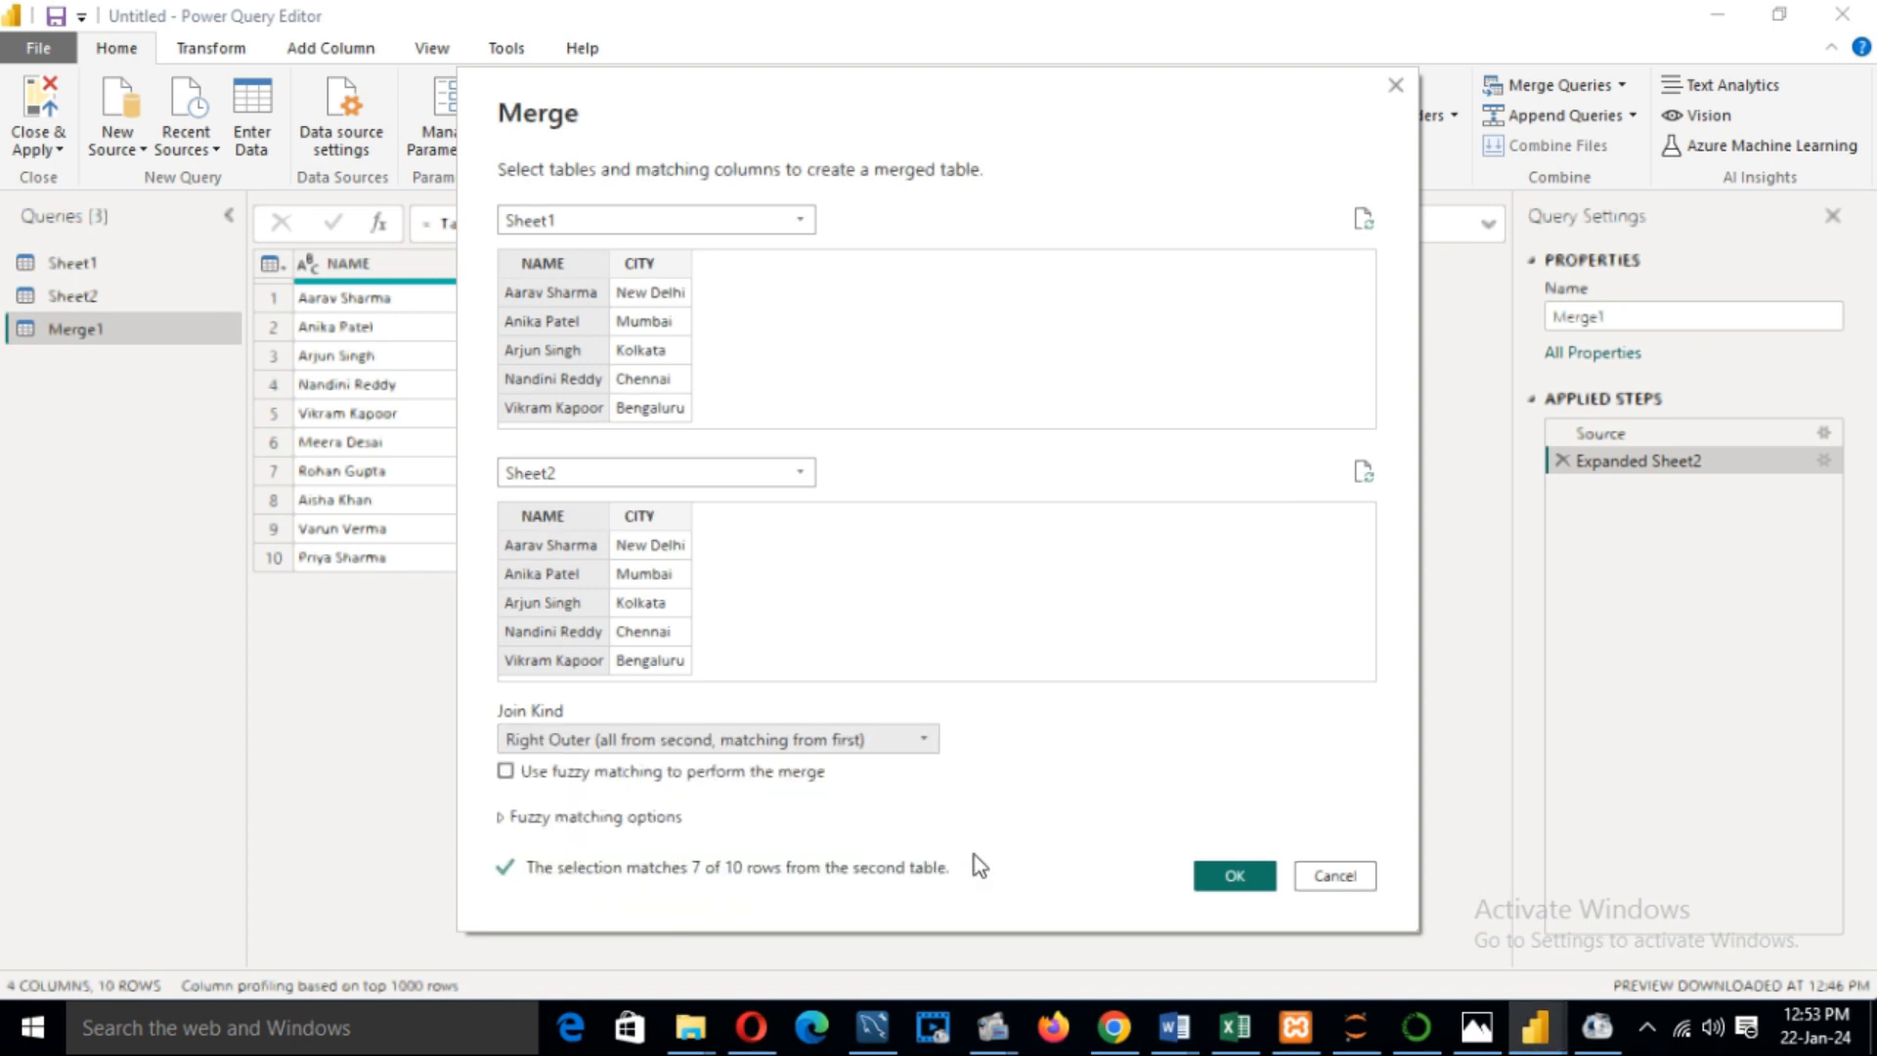
left_click(1210, 885)
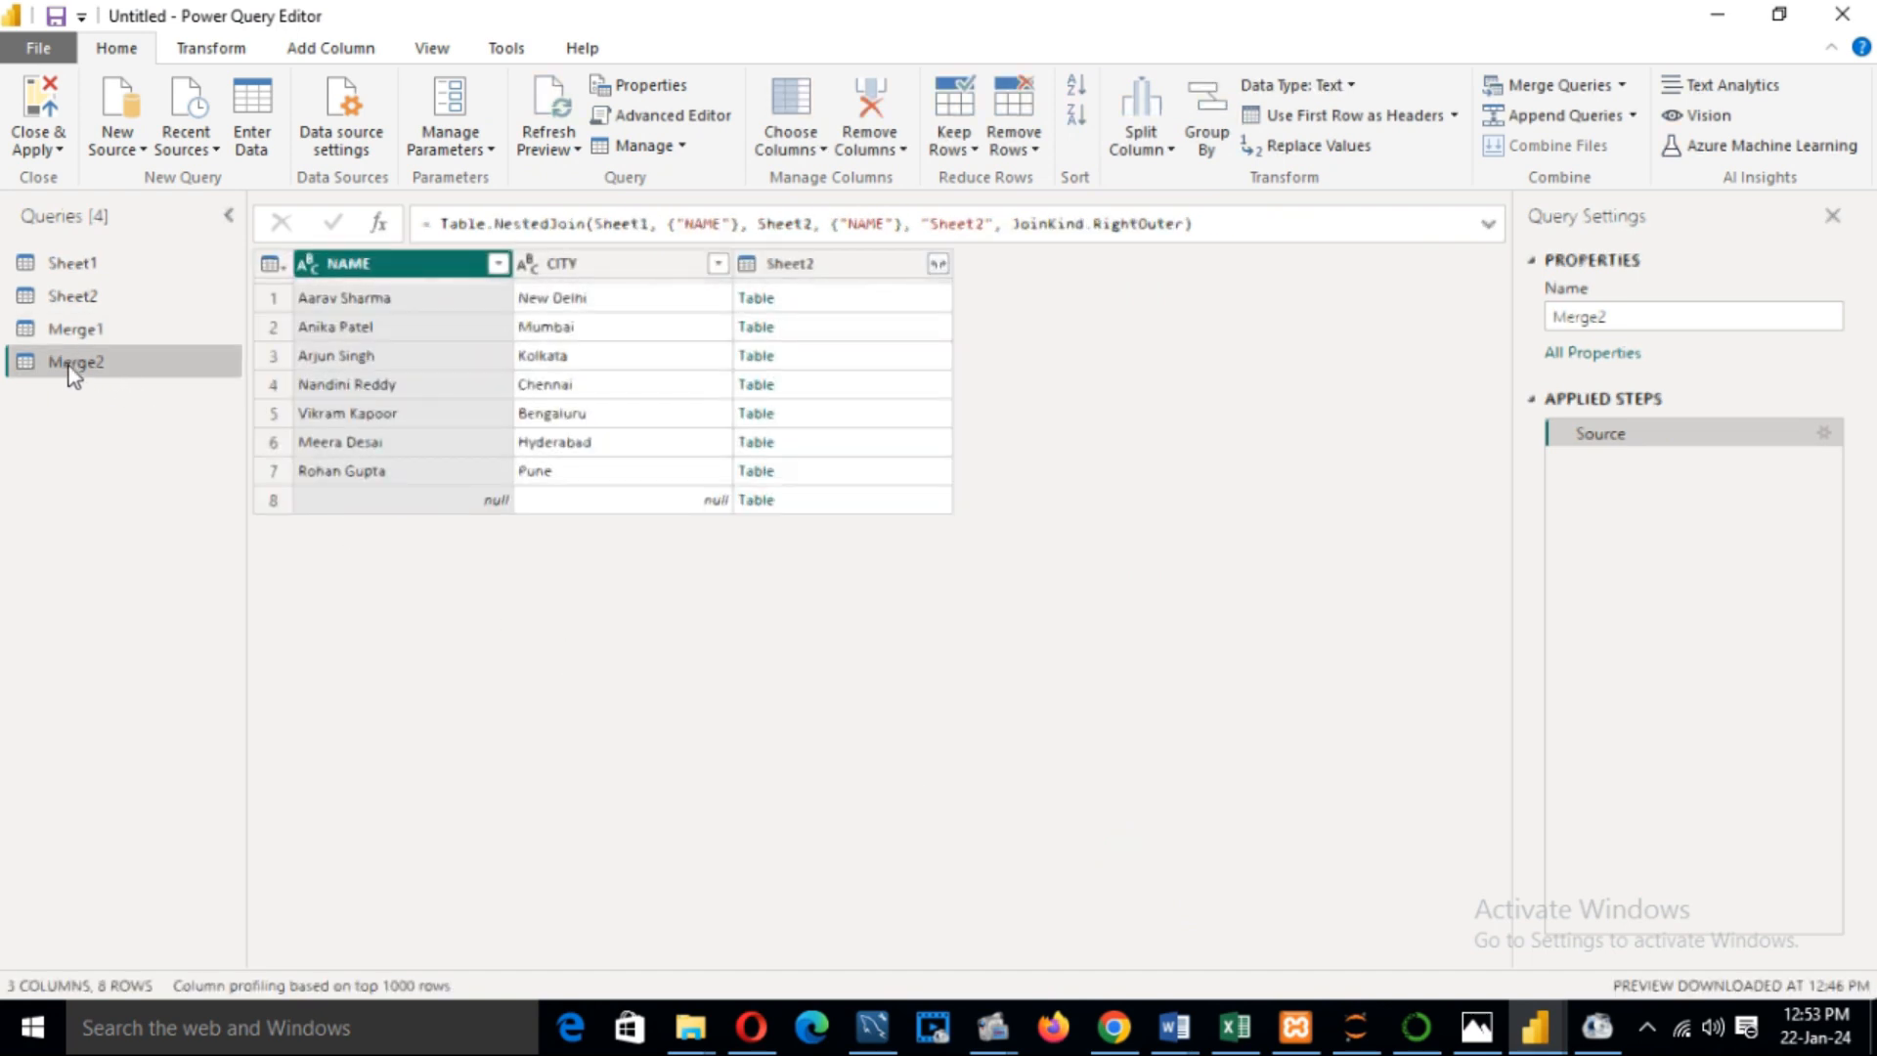
left_click(938, 265)
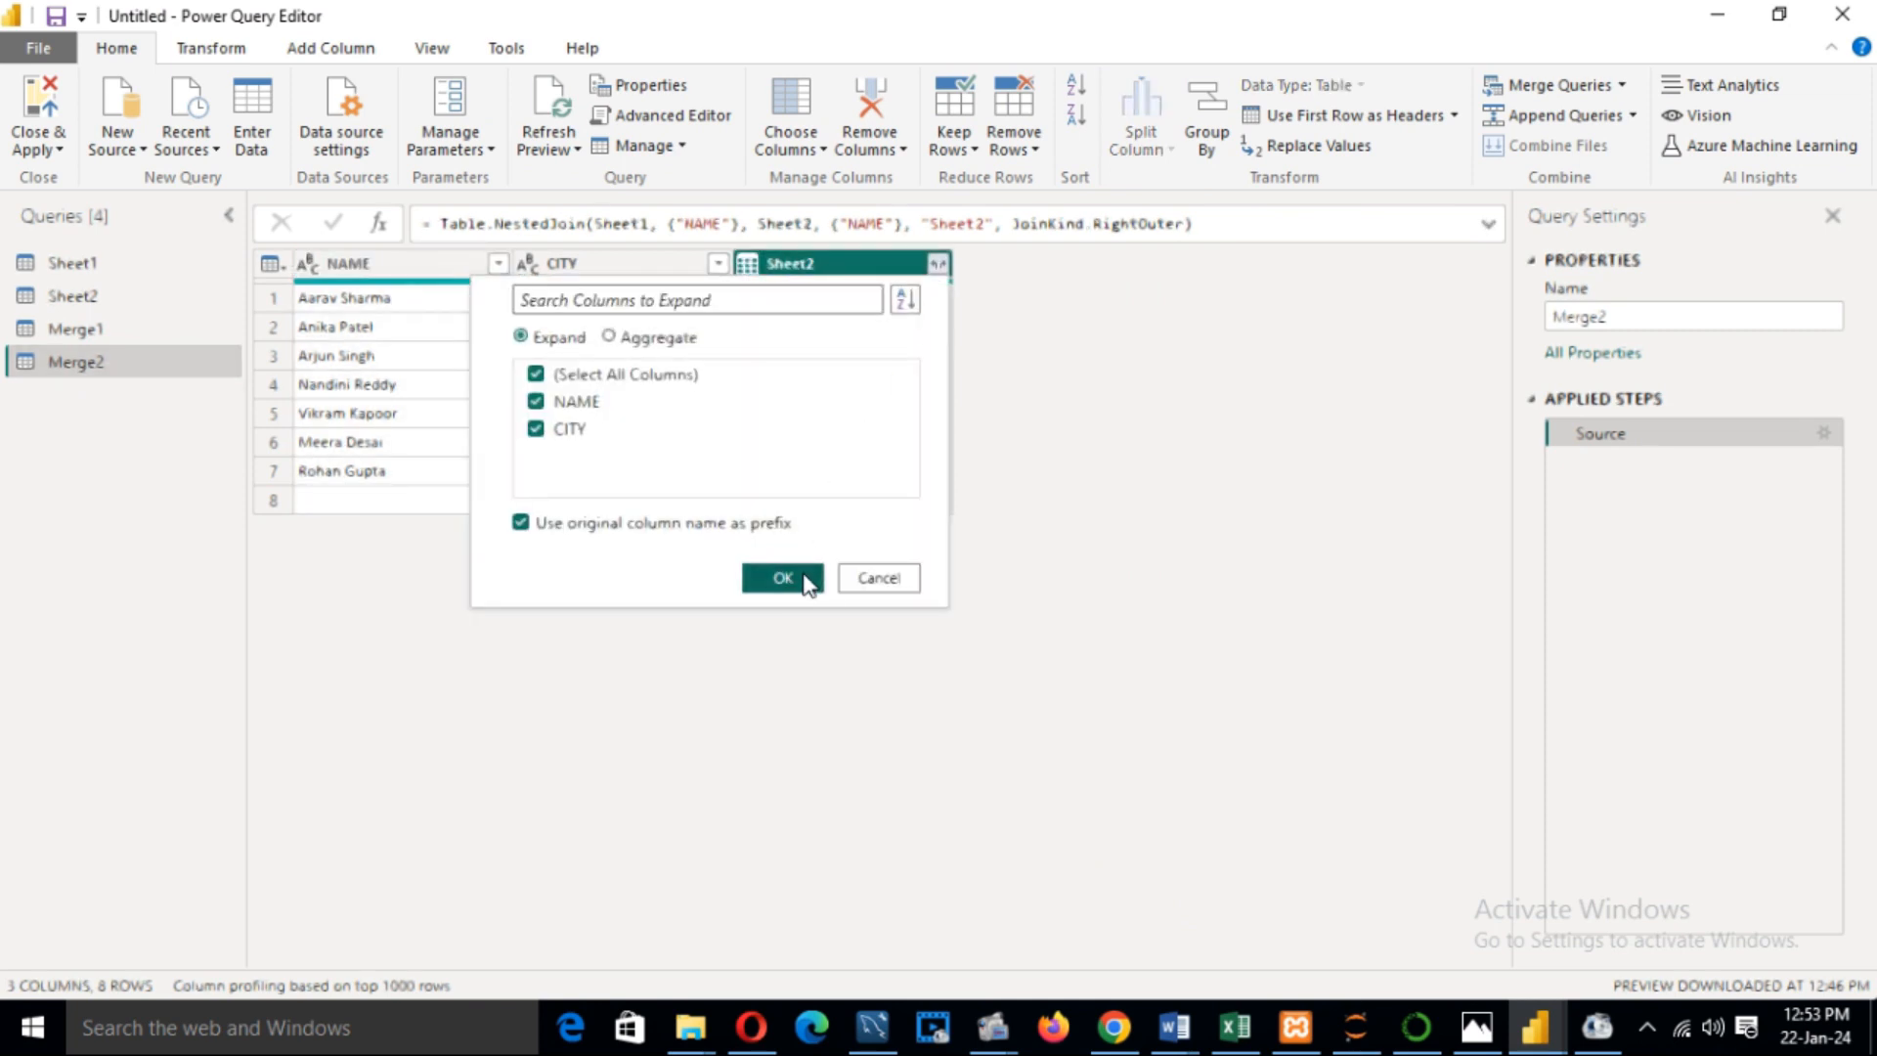
left_click(783, 577)
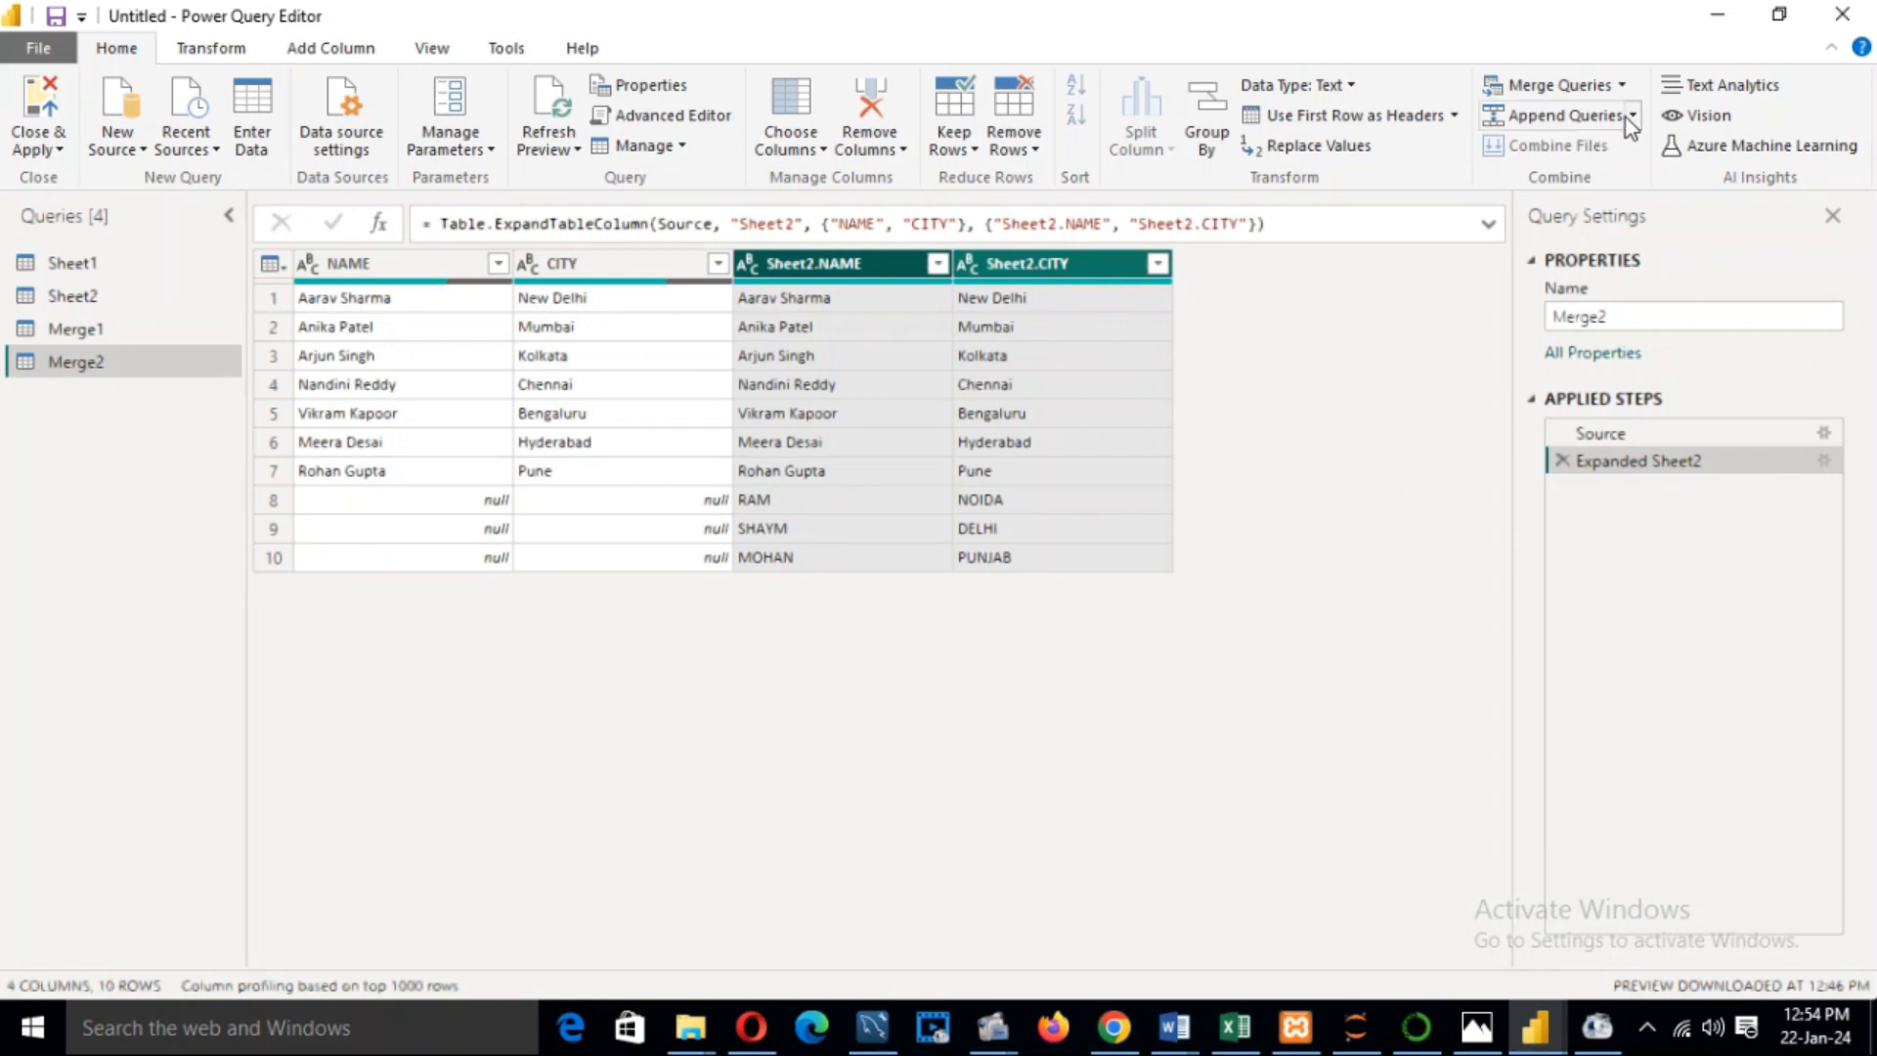
Set up a third merge as new, pairing Sheet1 with Sheet2 and matching them on the NAME column
left_click(1623, 86)
left_click(1592, 146)
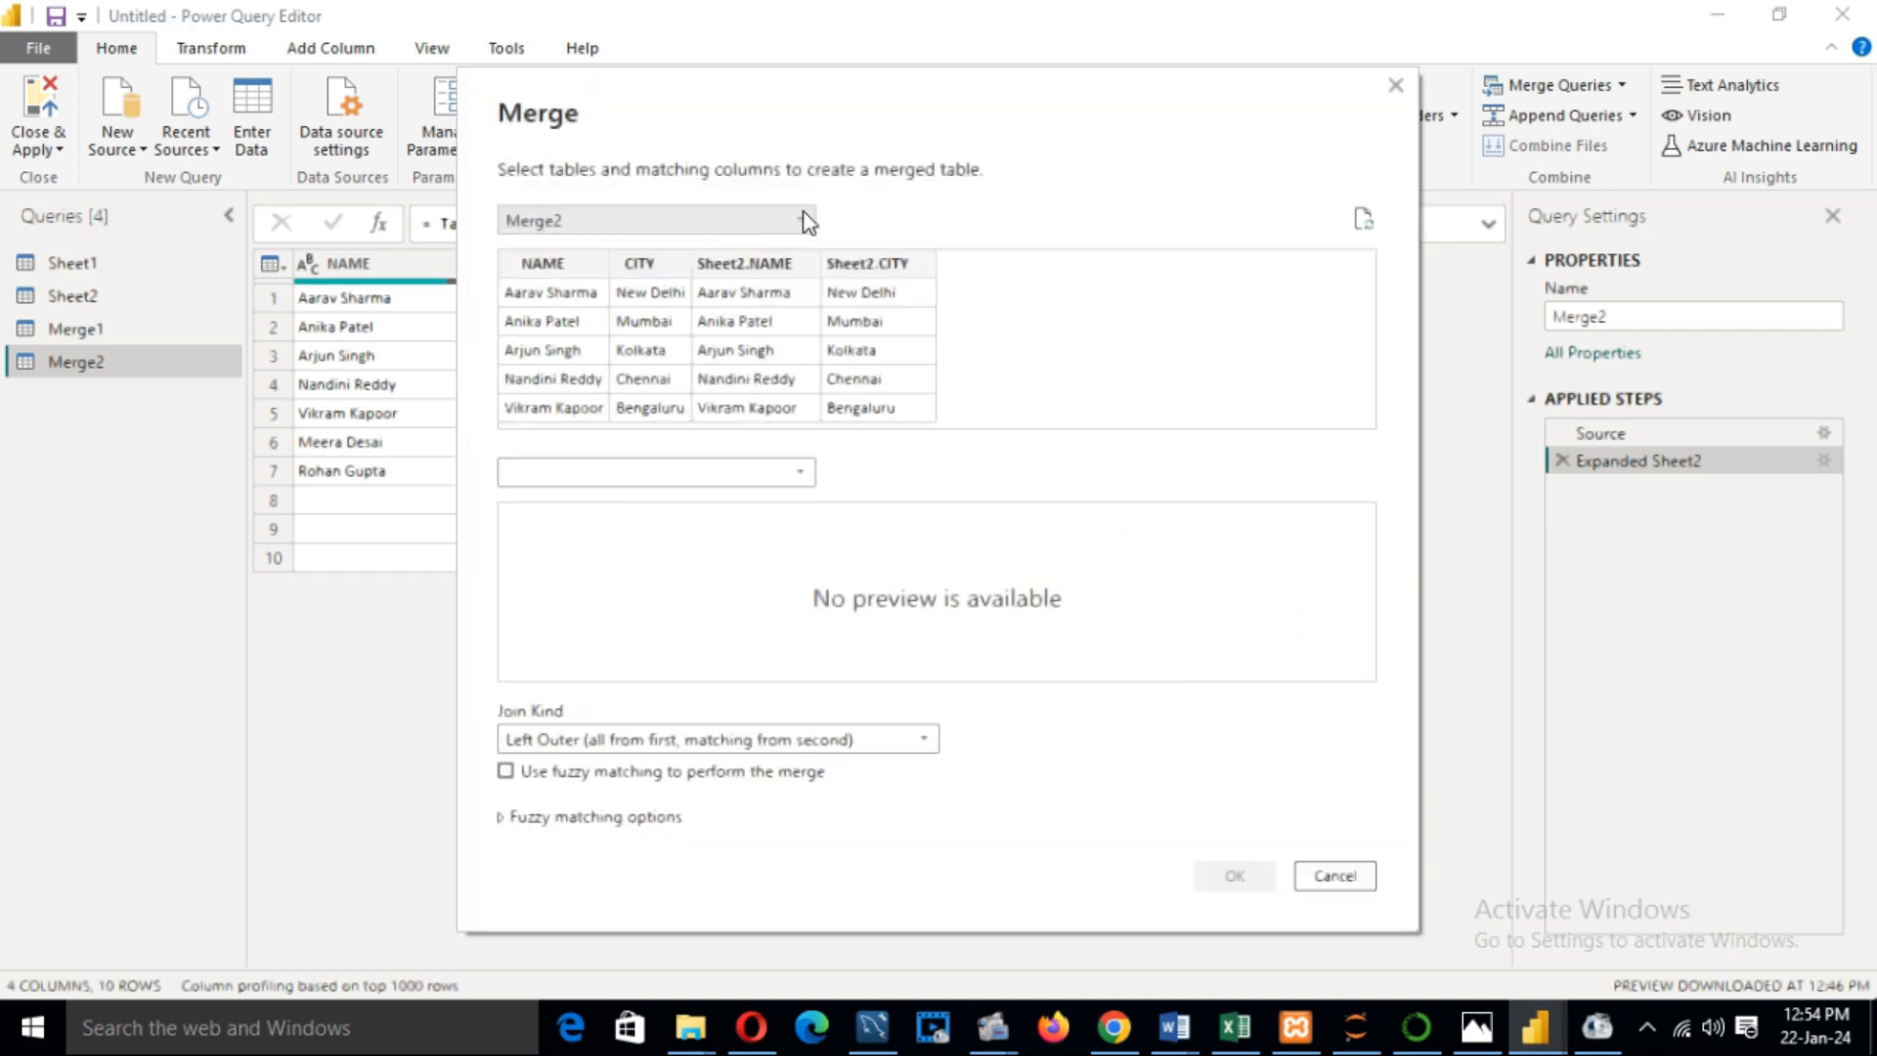
left_click(807, 223)
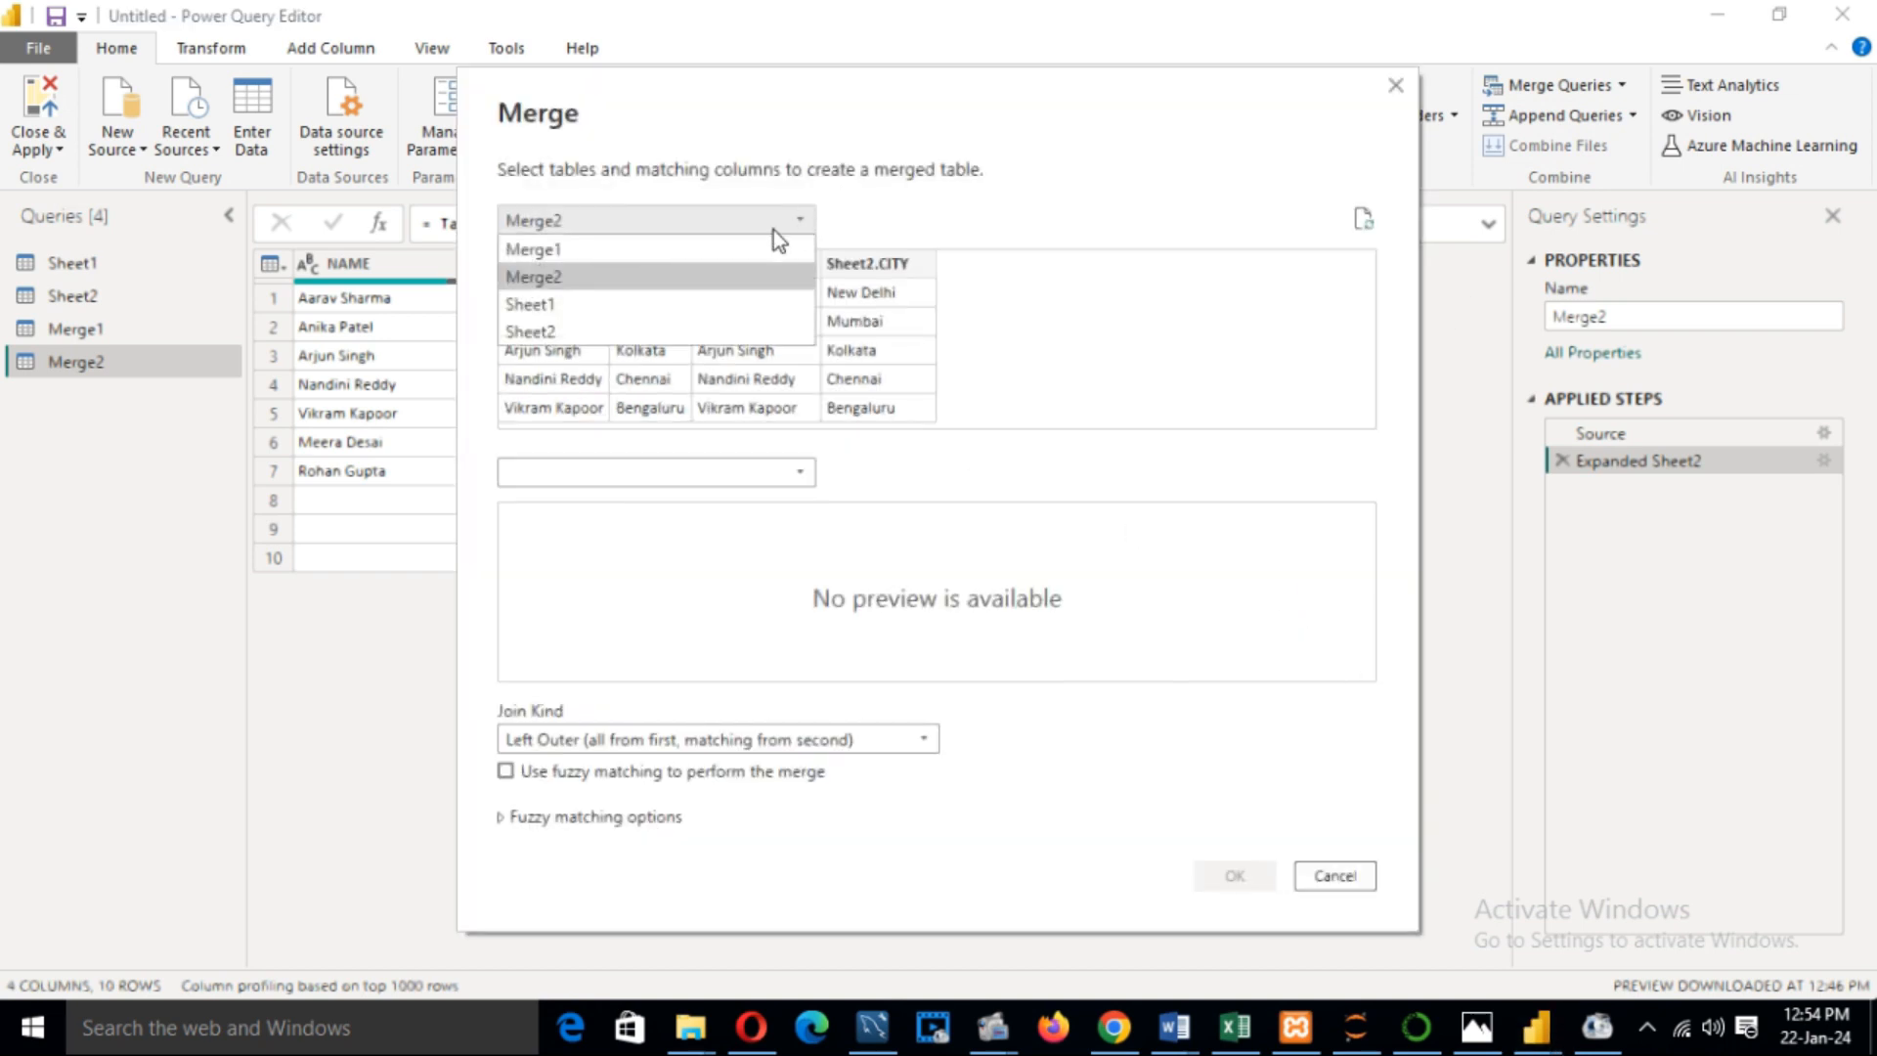
left_click(600, 297)
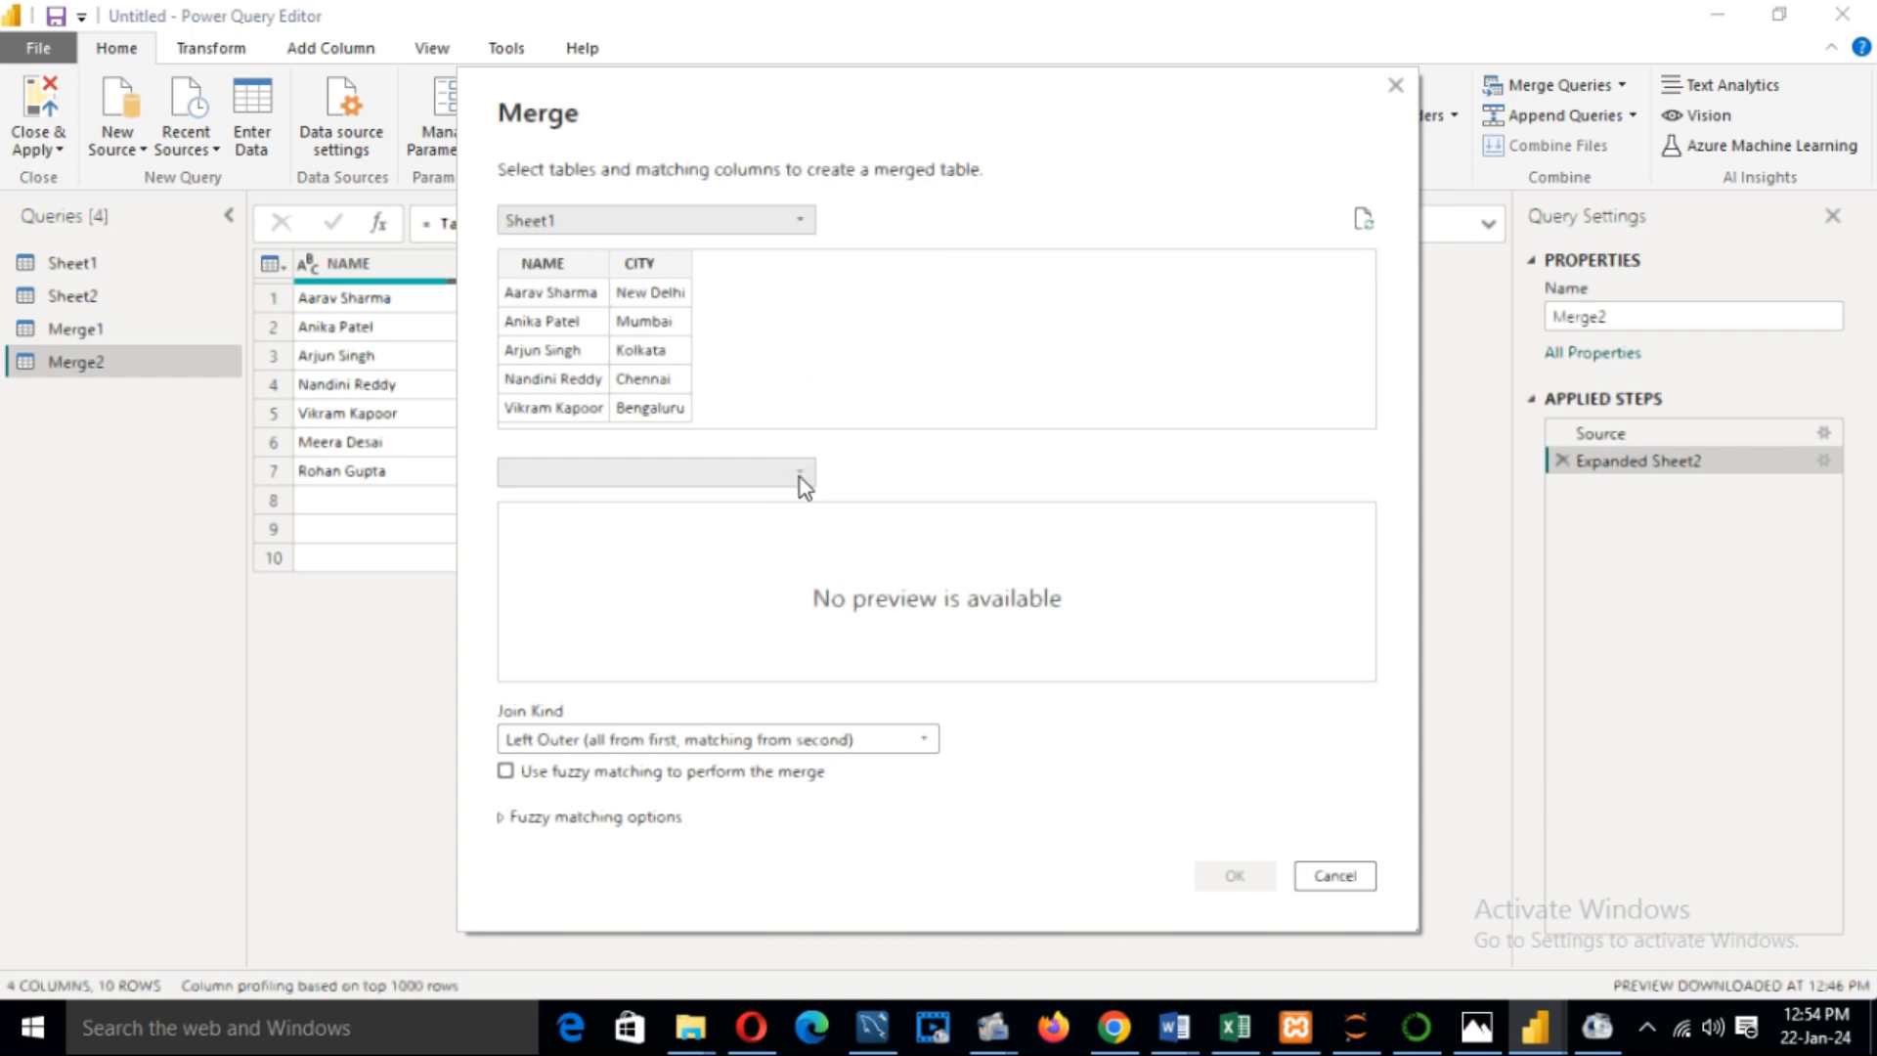
left_click(798, 474)
left_click(572, 583)
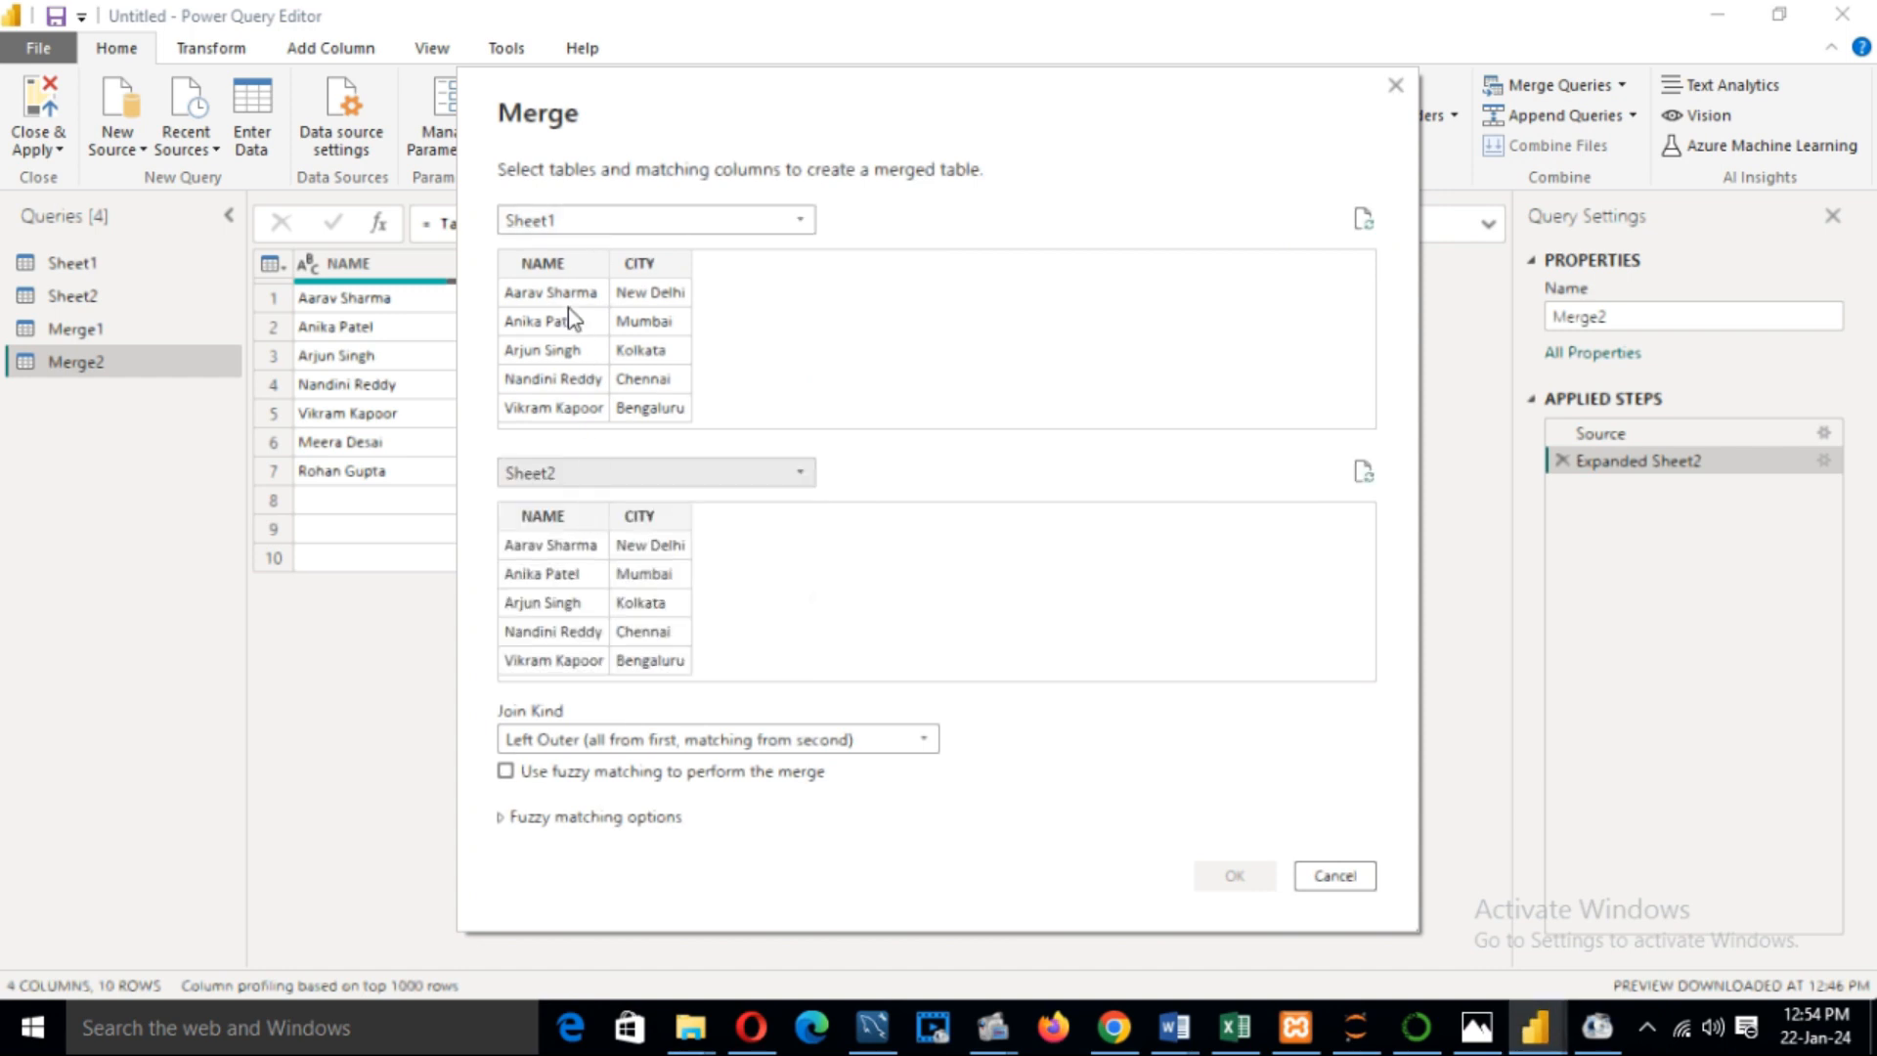
left_click(545, 265)
left_click(555, 517)
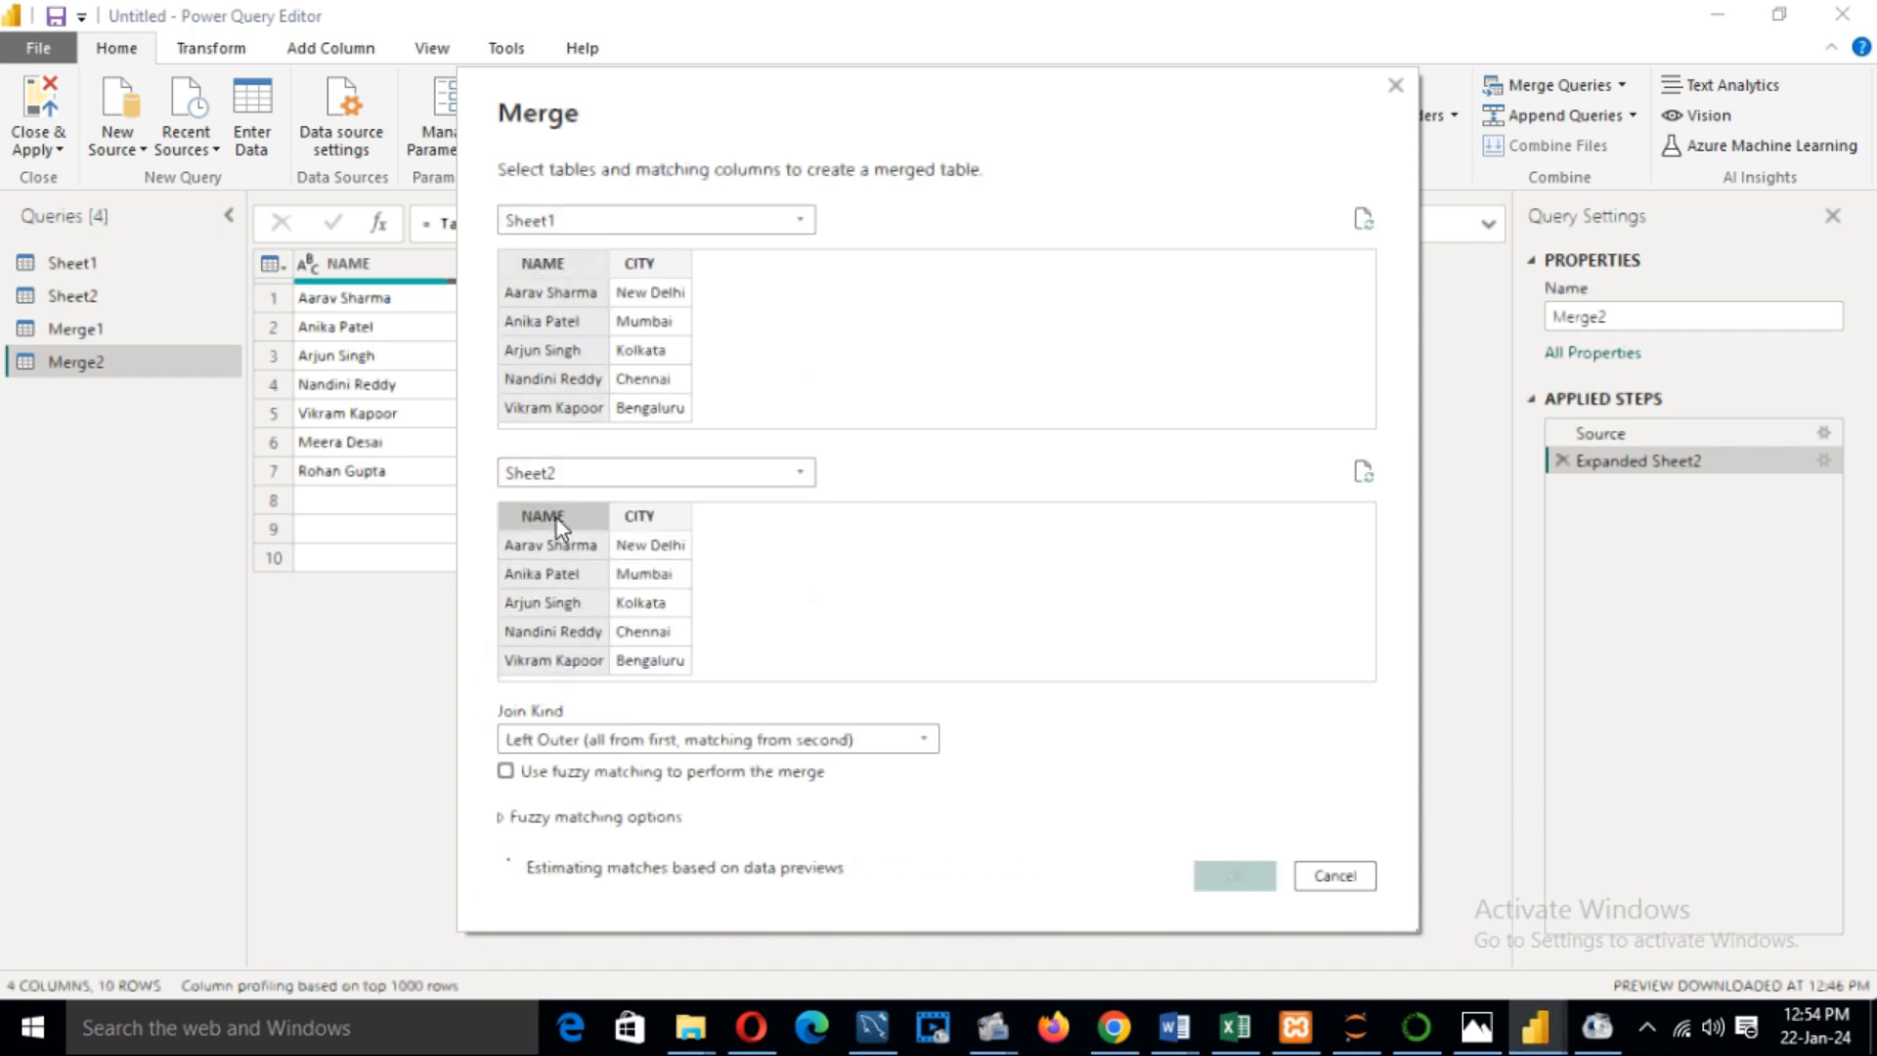
Create the merge with the Full Outer join kind and expand its Sheet2 column with both NAME and CITY
left_click(923, 739)
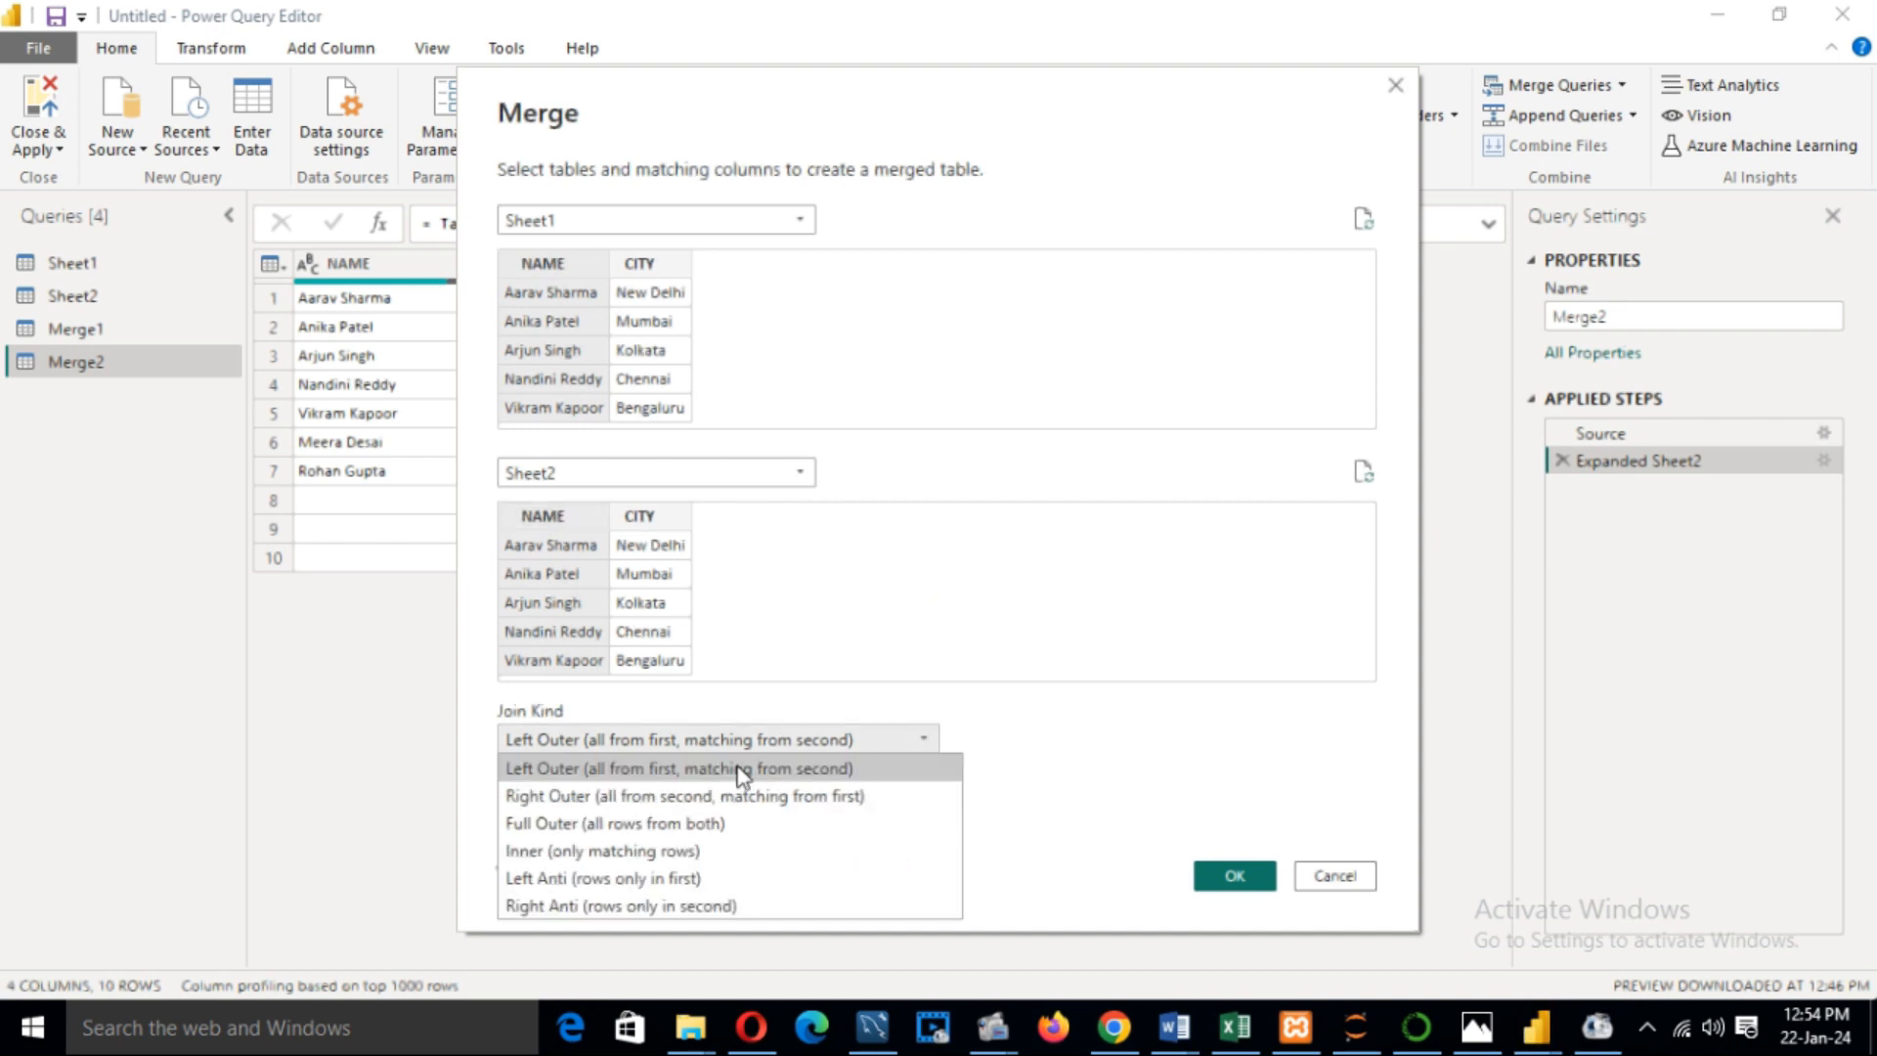
left_click(614, 831)
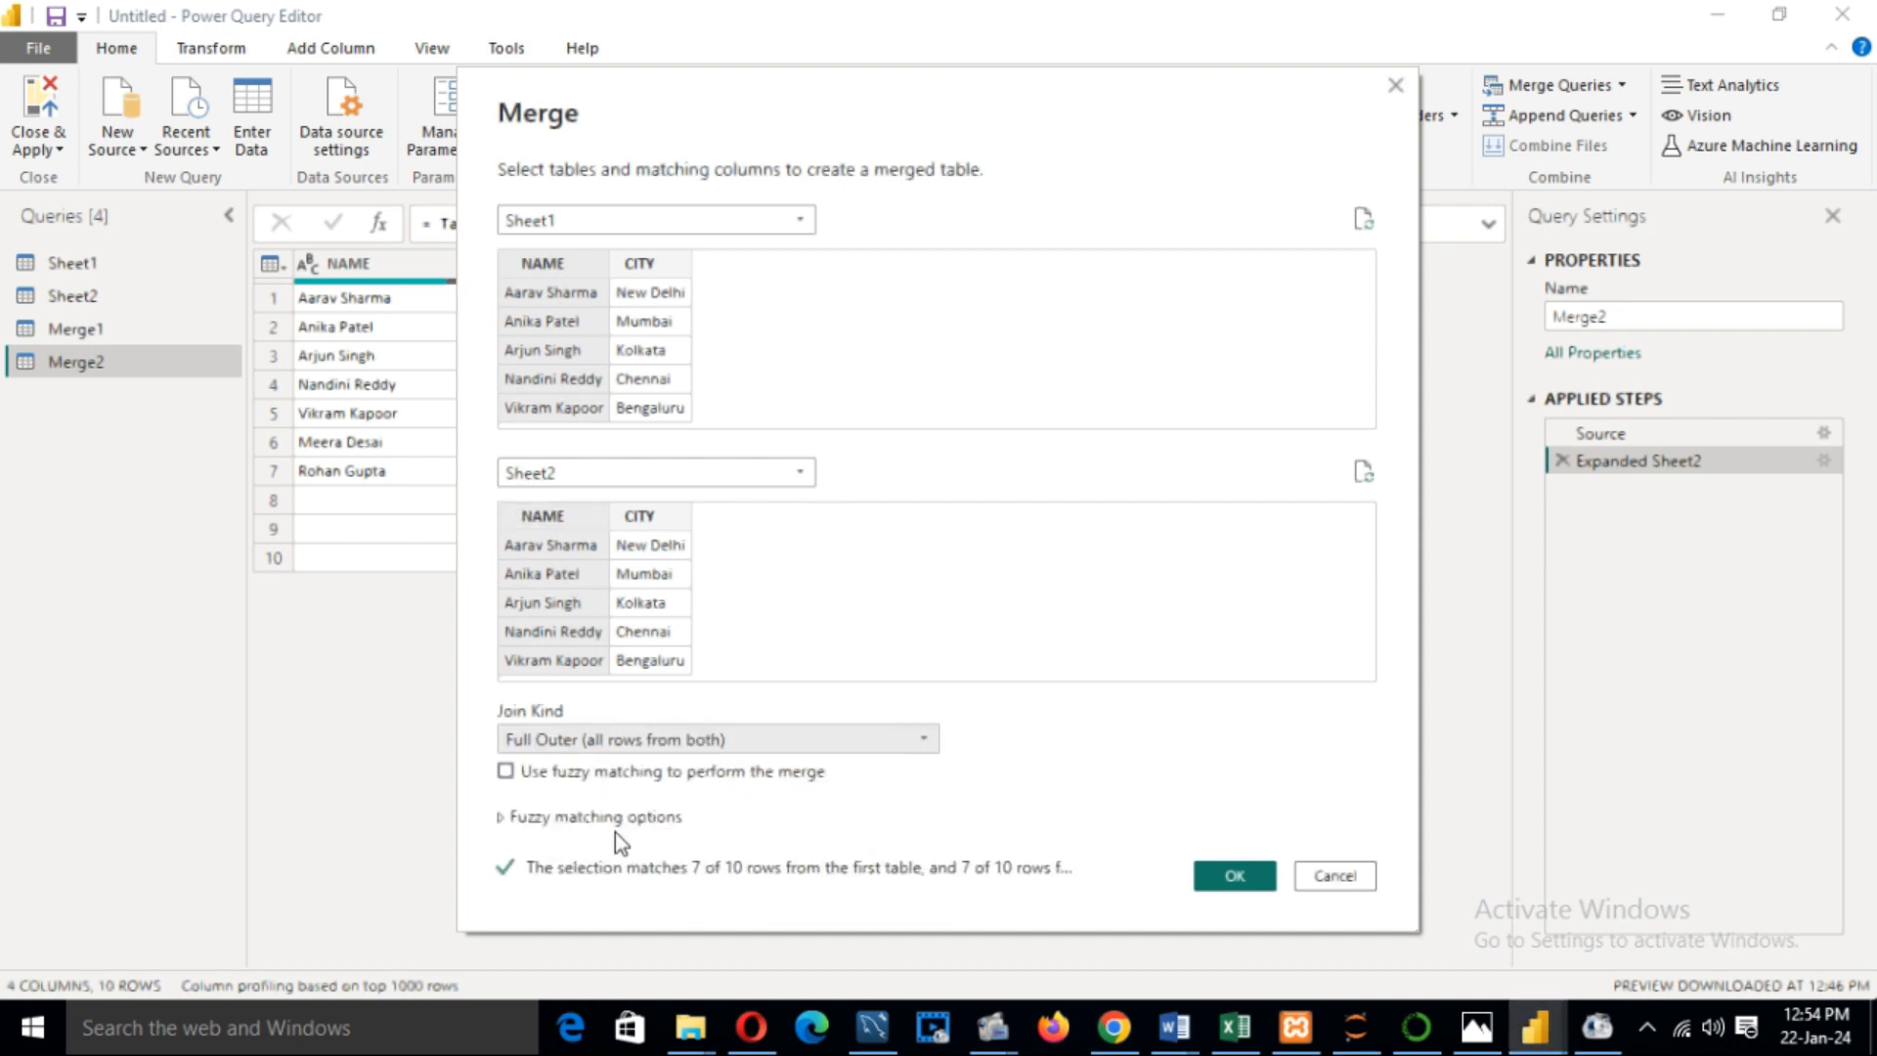
left_click(1232, 877)
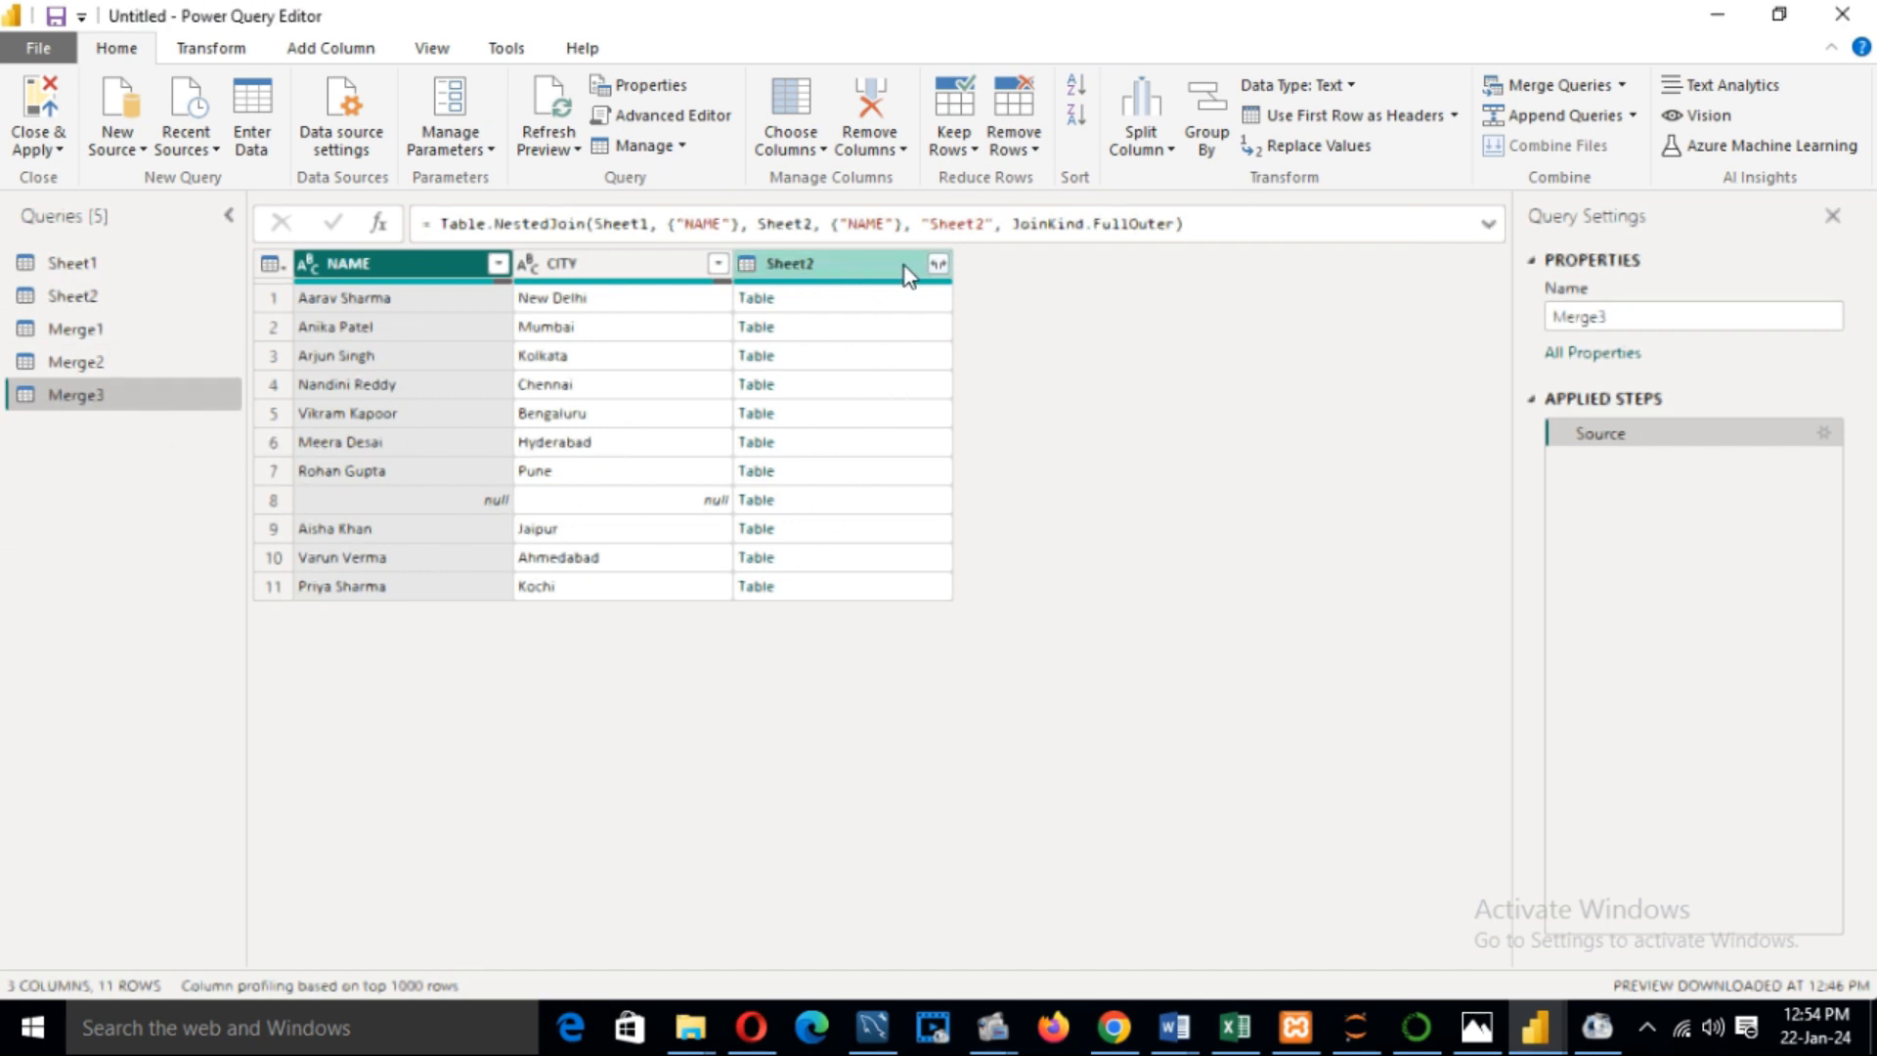
left_click(941, 264)
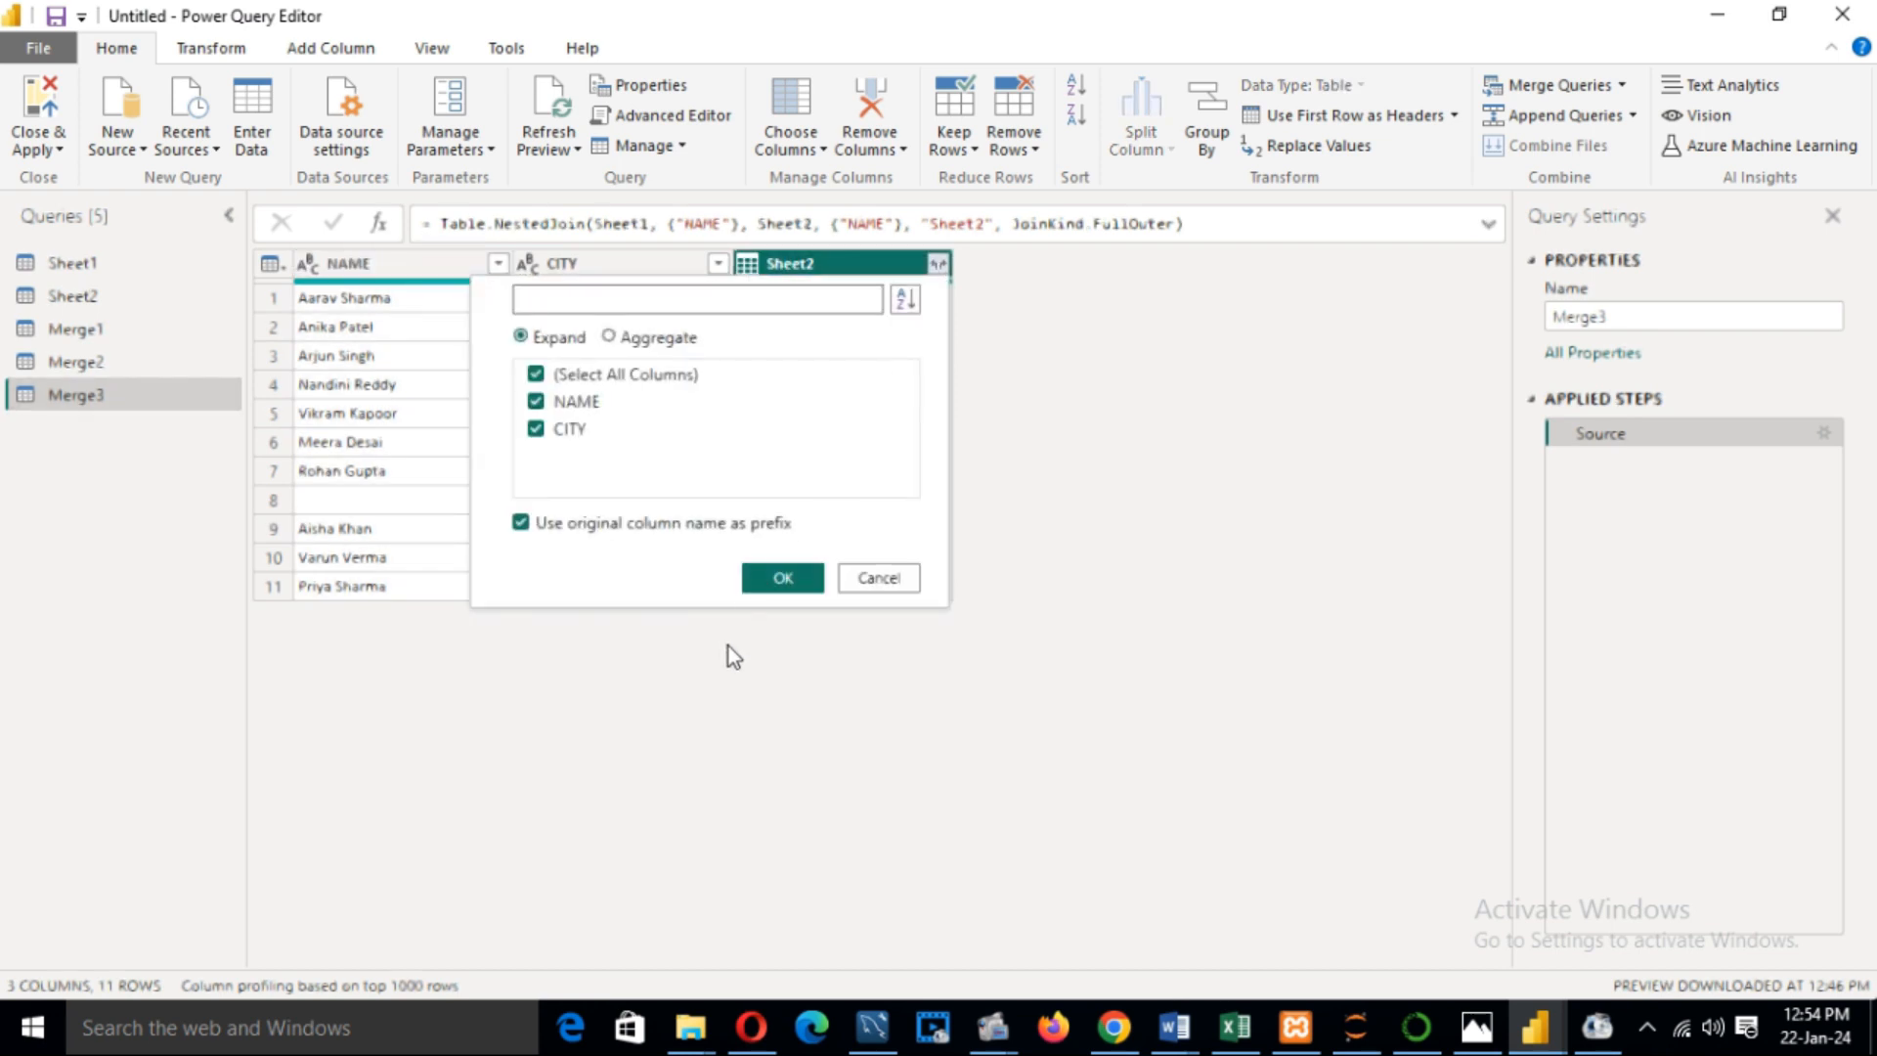
left_click(772, 579)
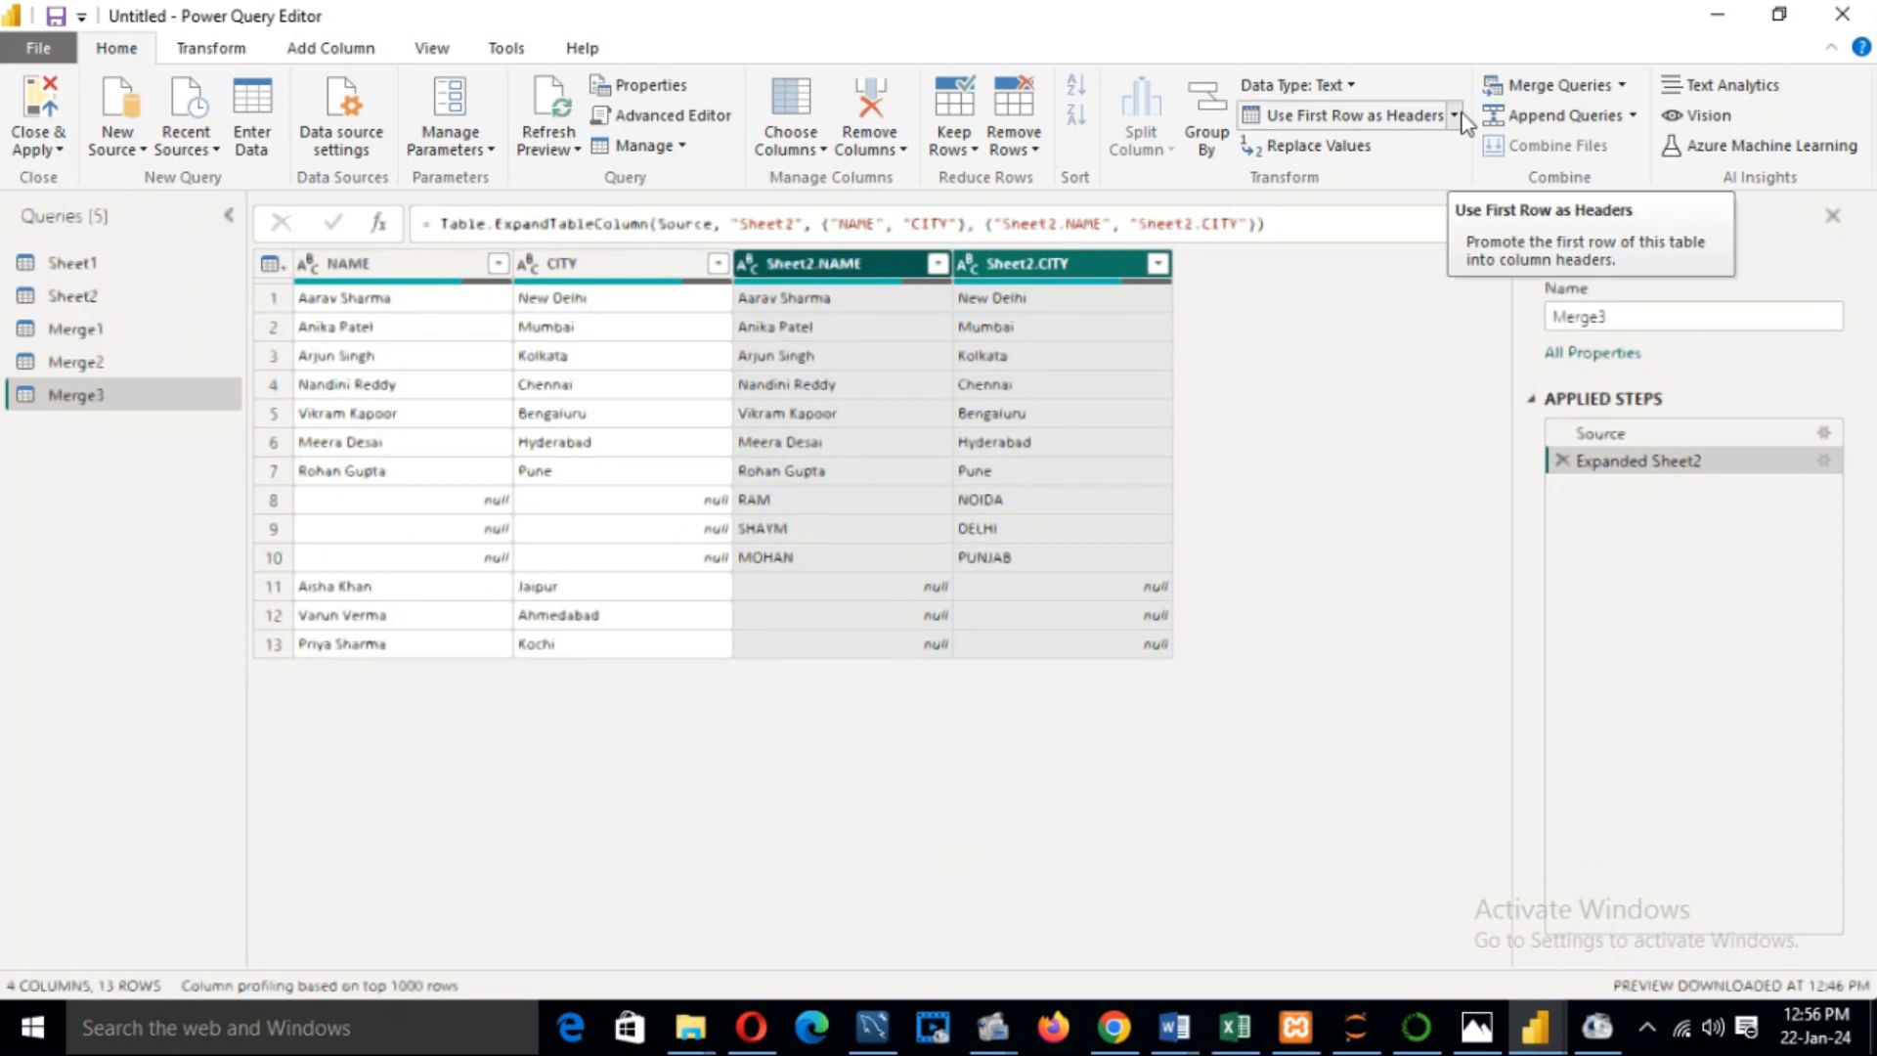
Set up a fourth merge as new with Sheet1 first and Sheet2 second, matched on their NAME columns
left_click(1623, 86)
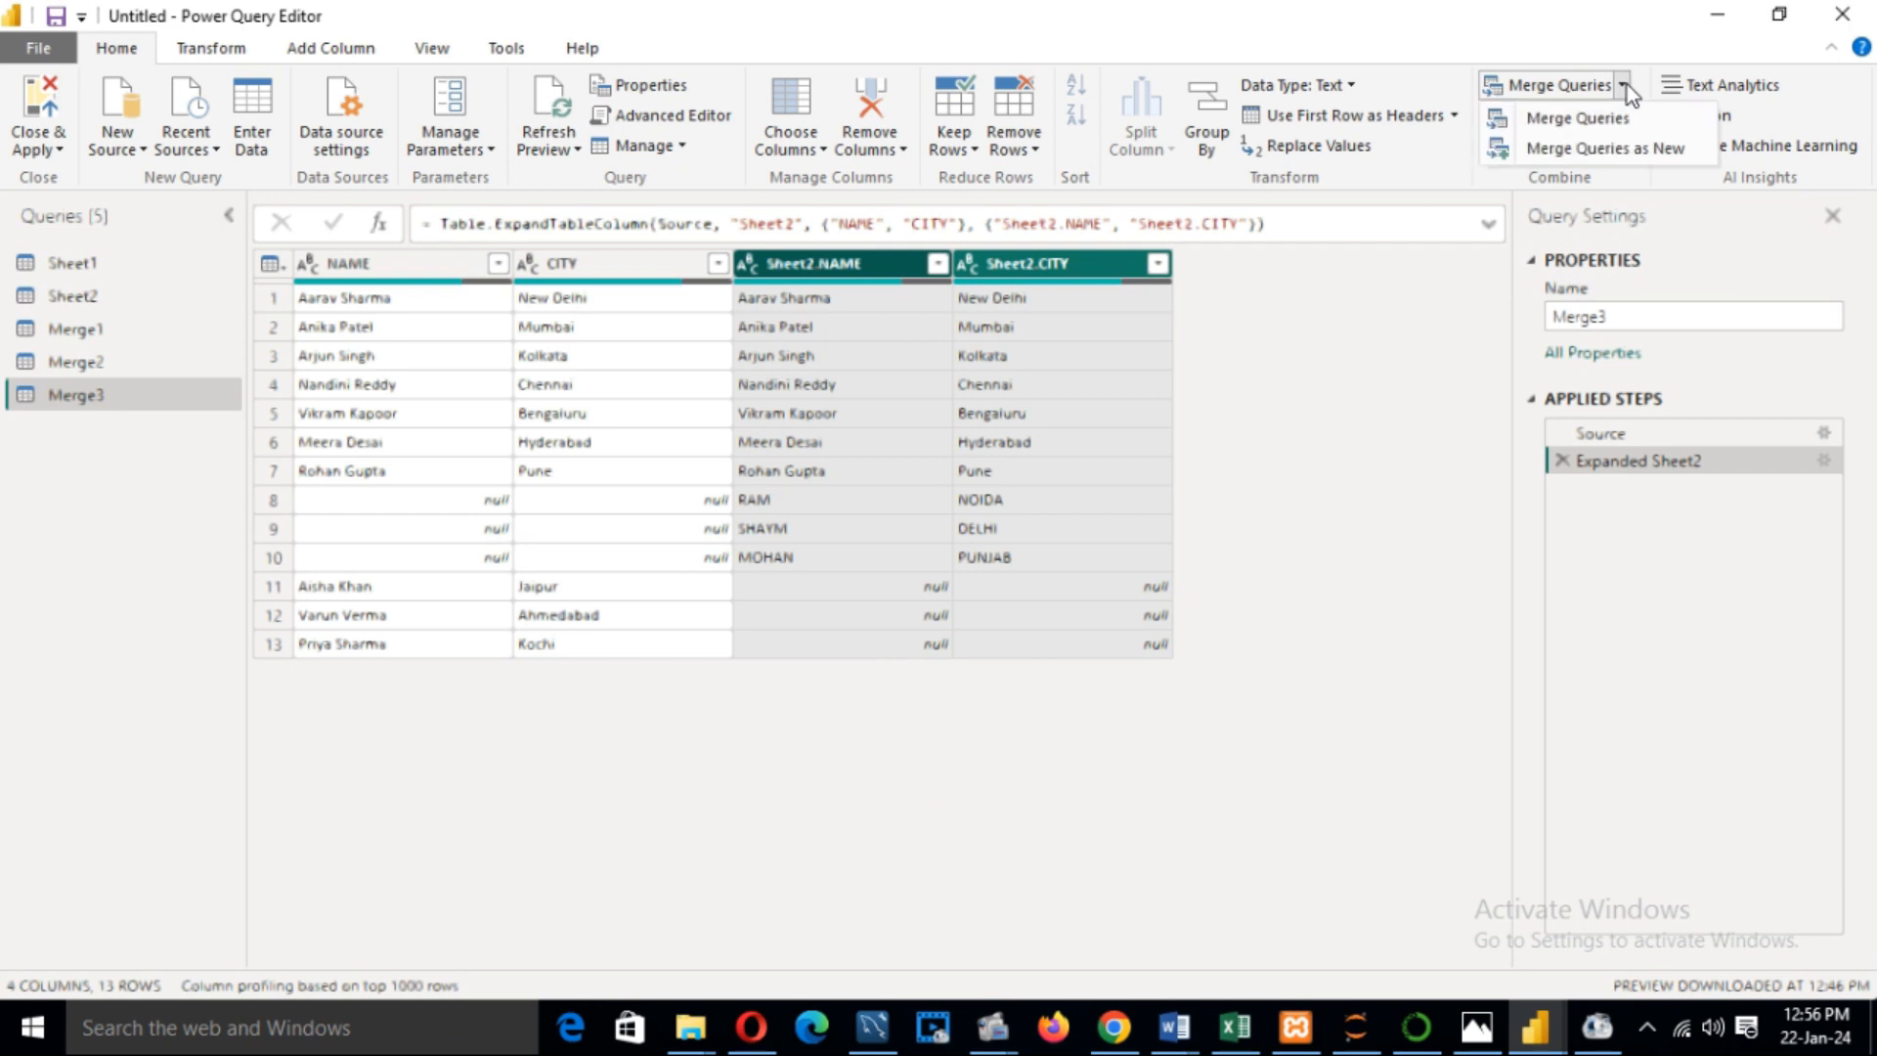
left_click(1603, 145)
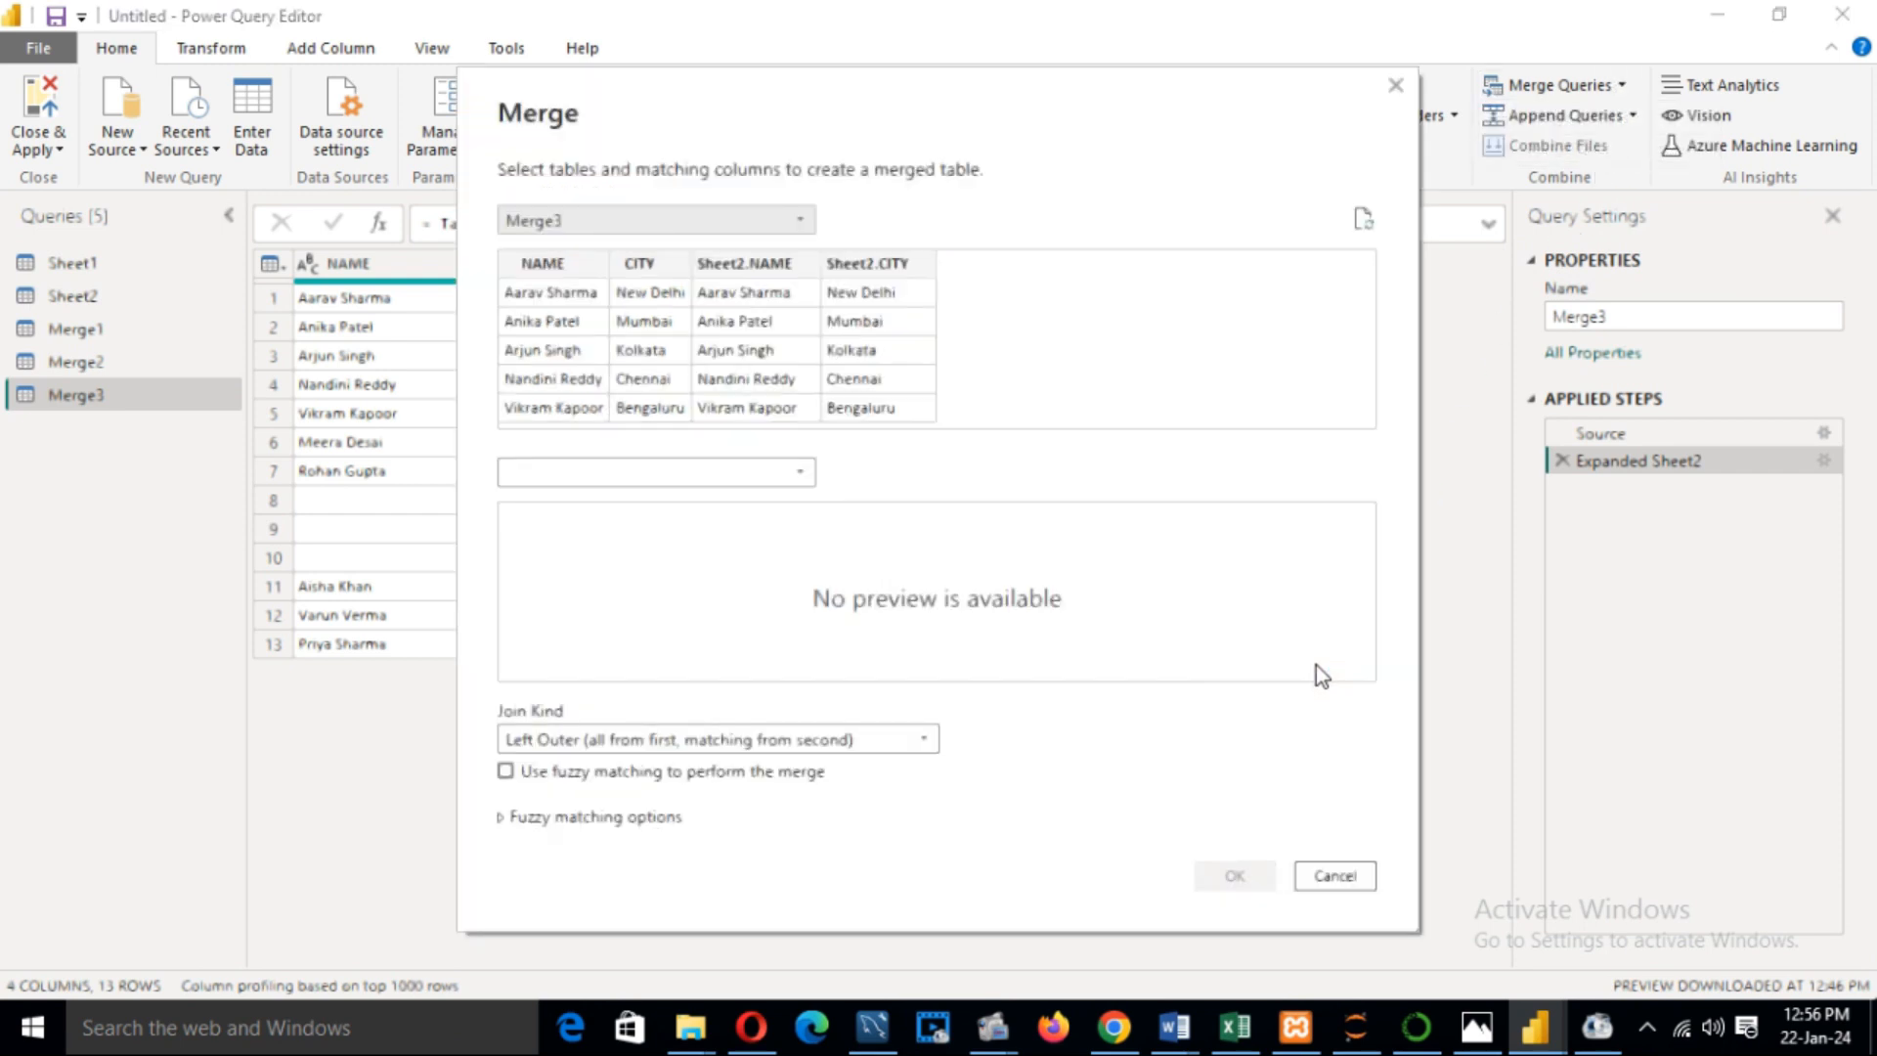
left_click(786, 227)
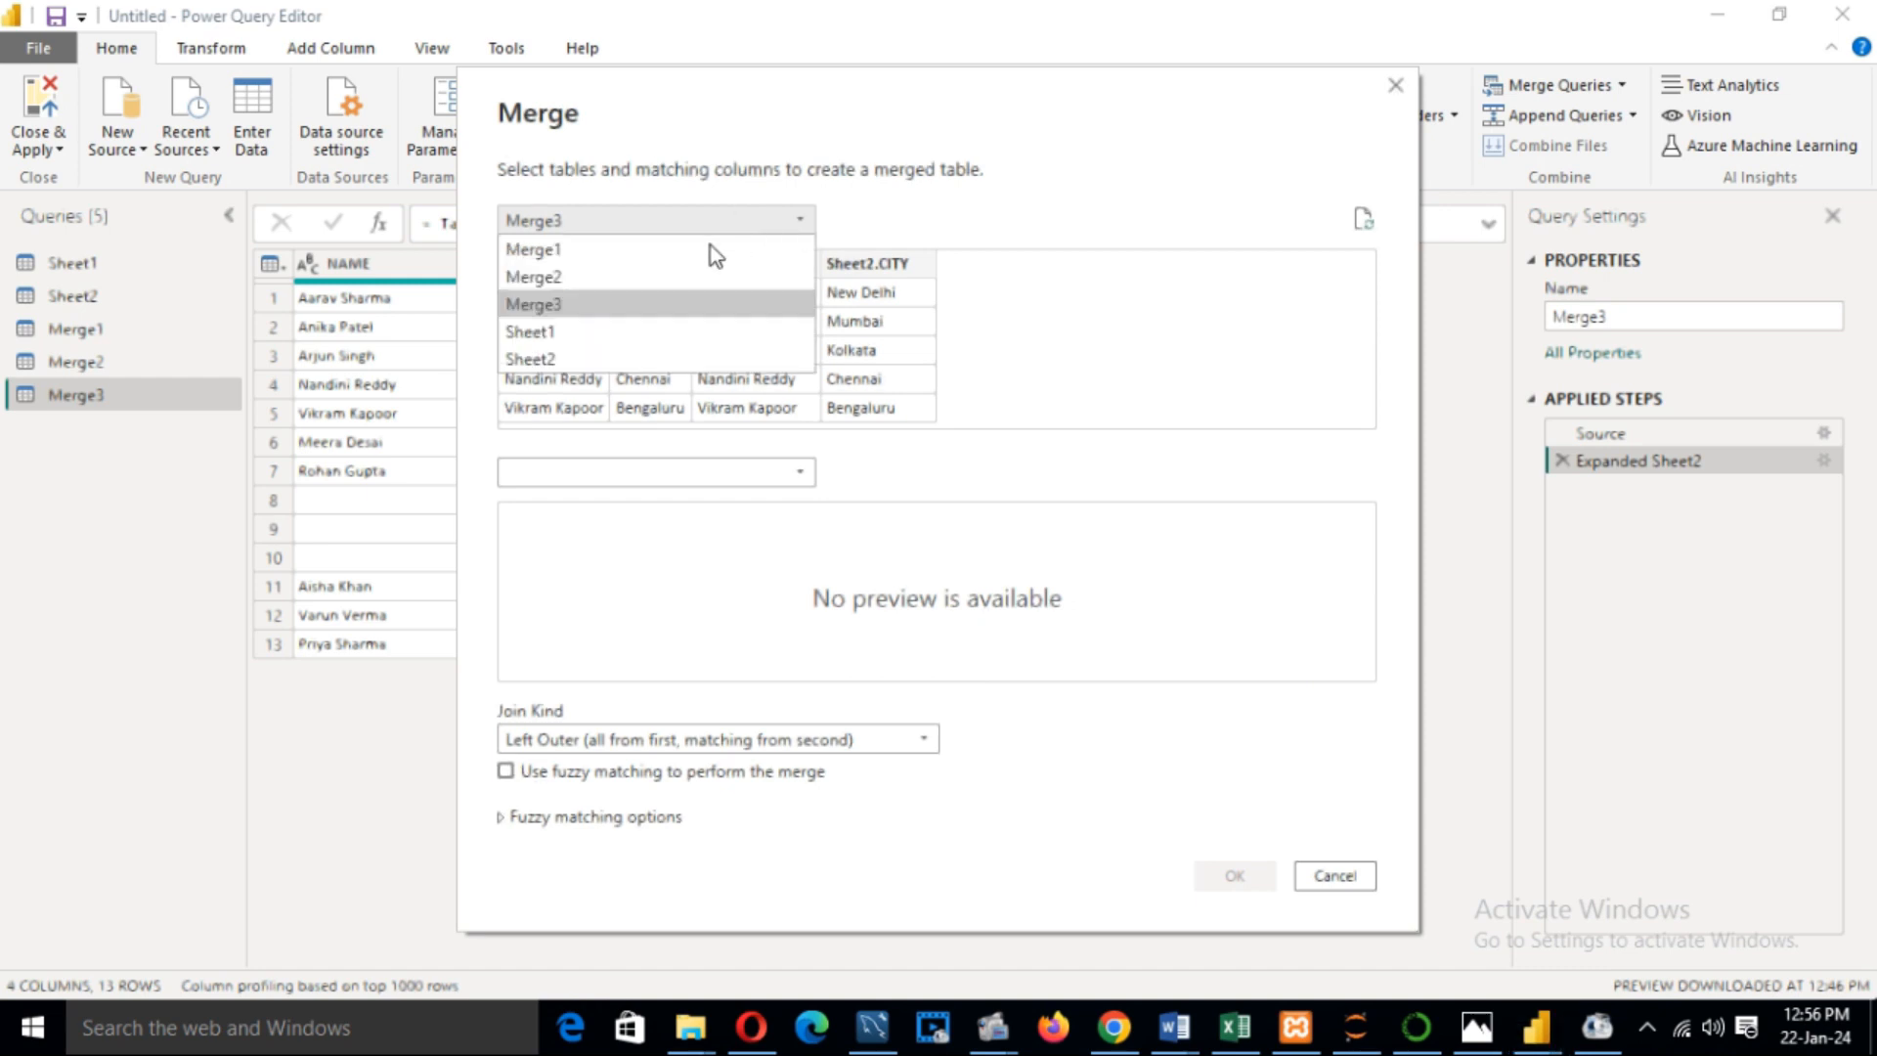
left_click(614, 332)
left_click(792, 473)
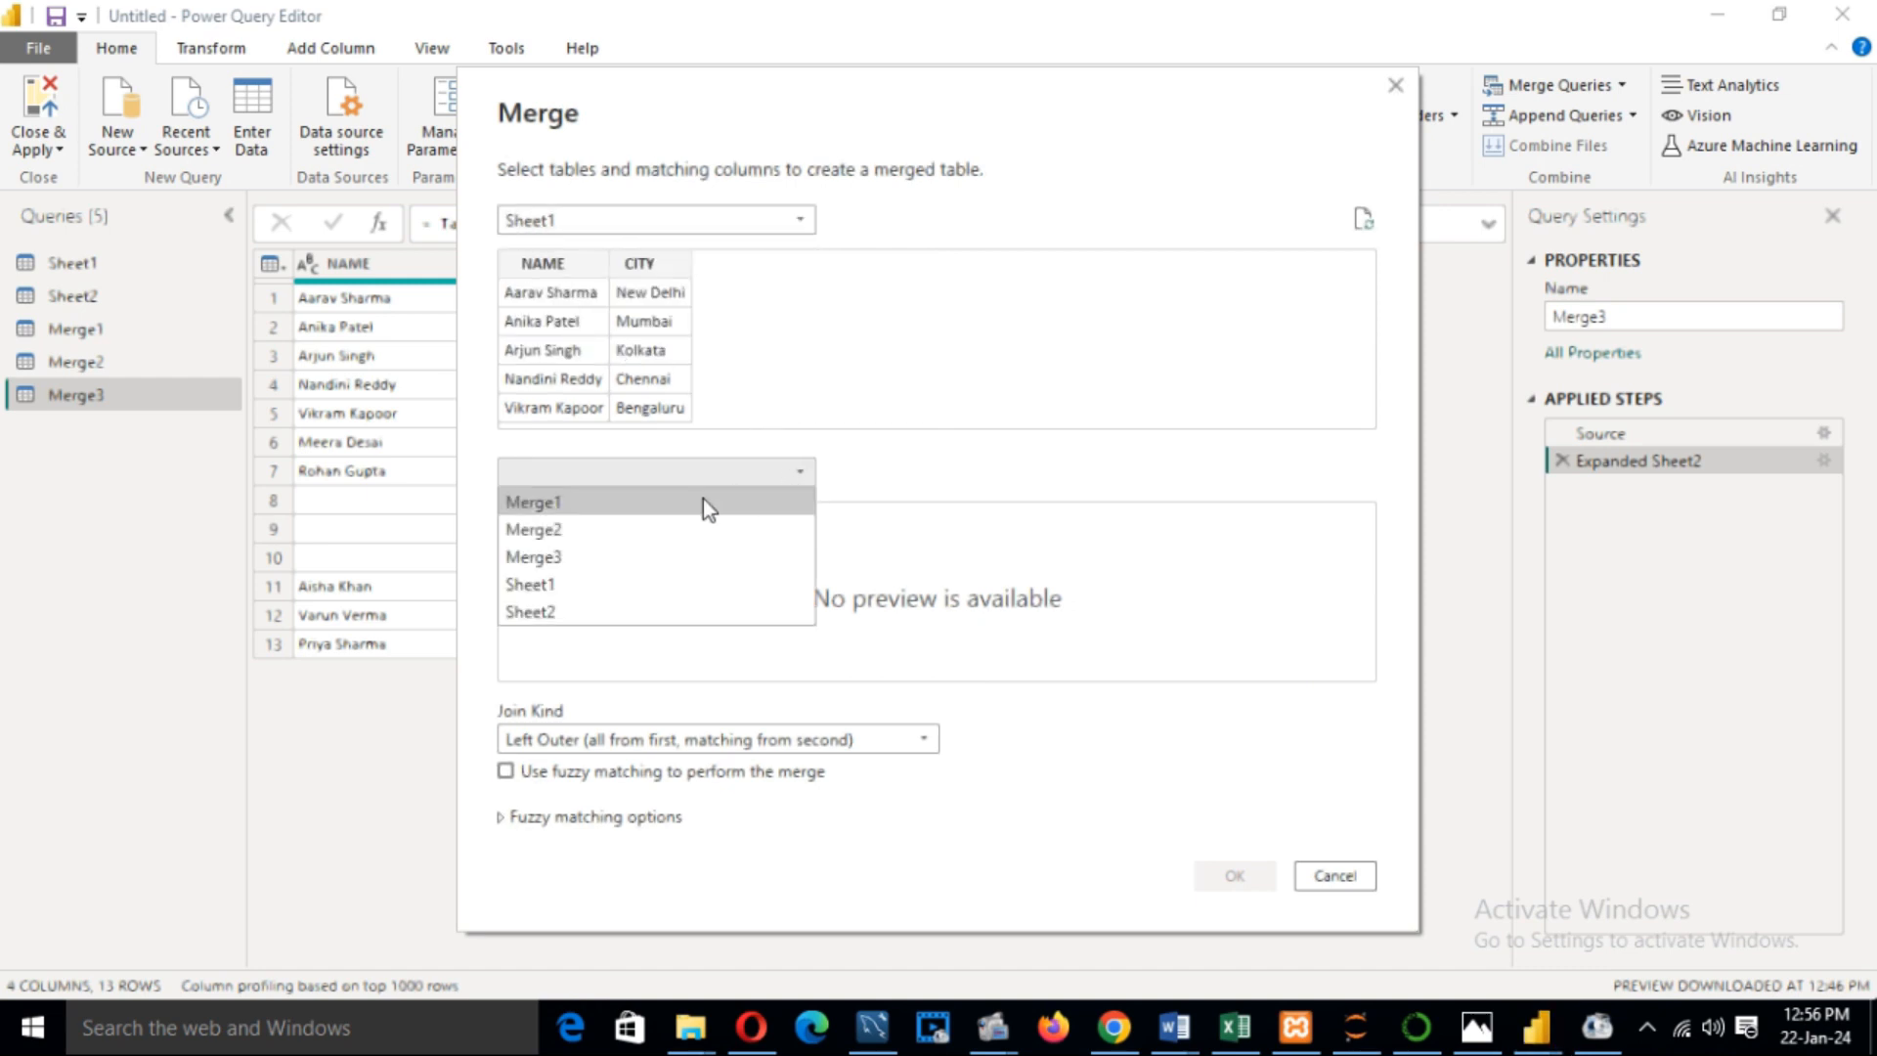
left_click(612, 614)
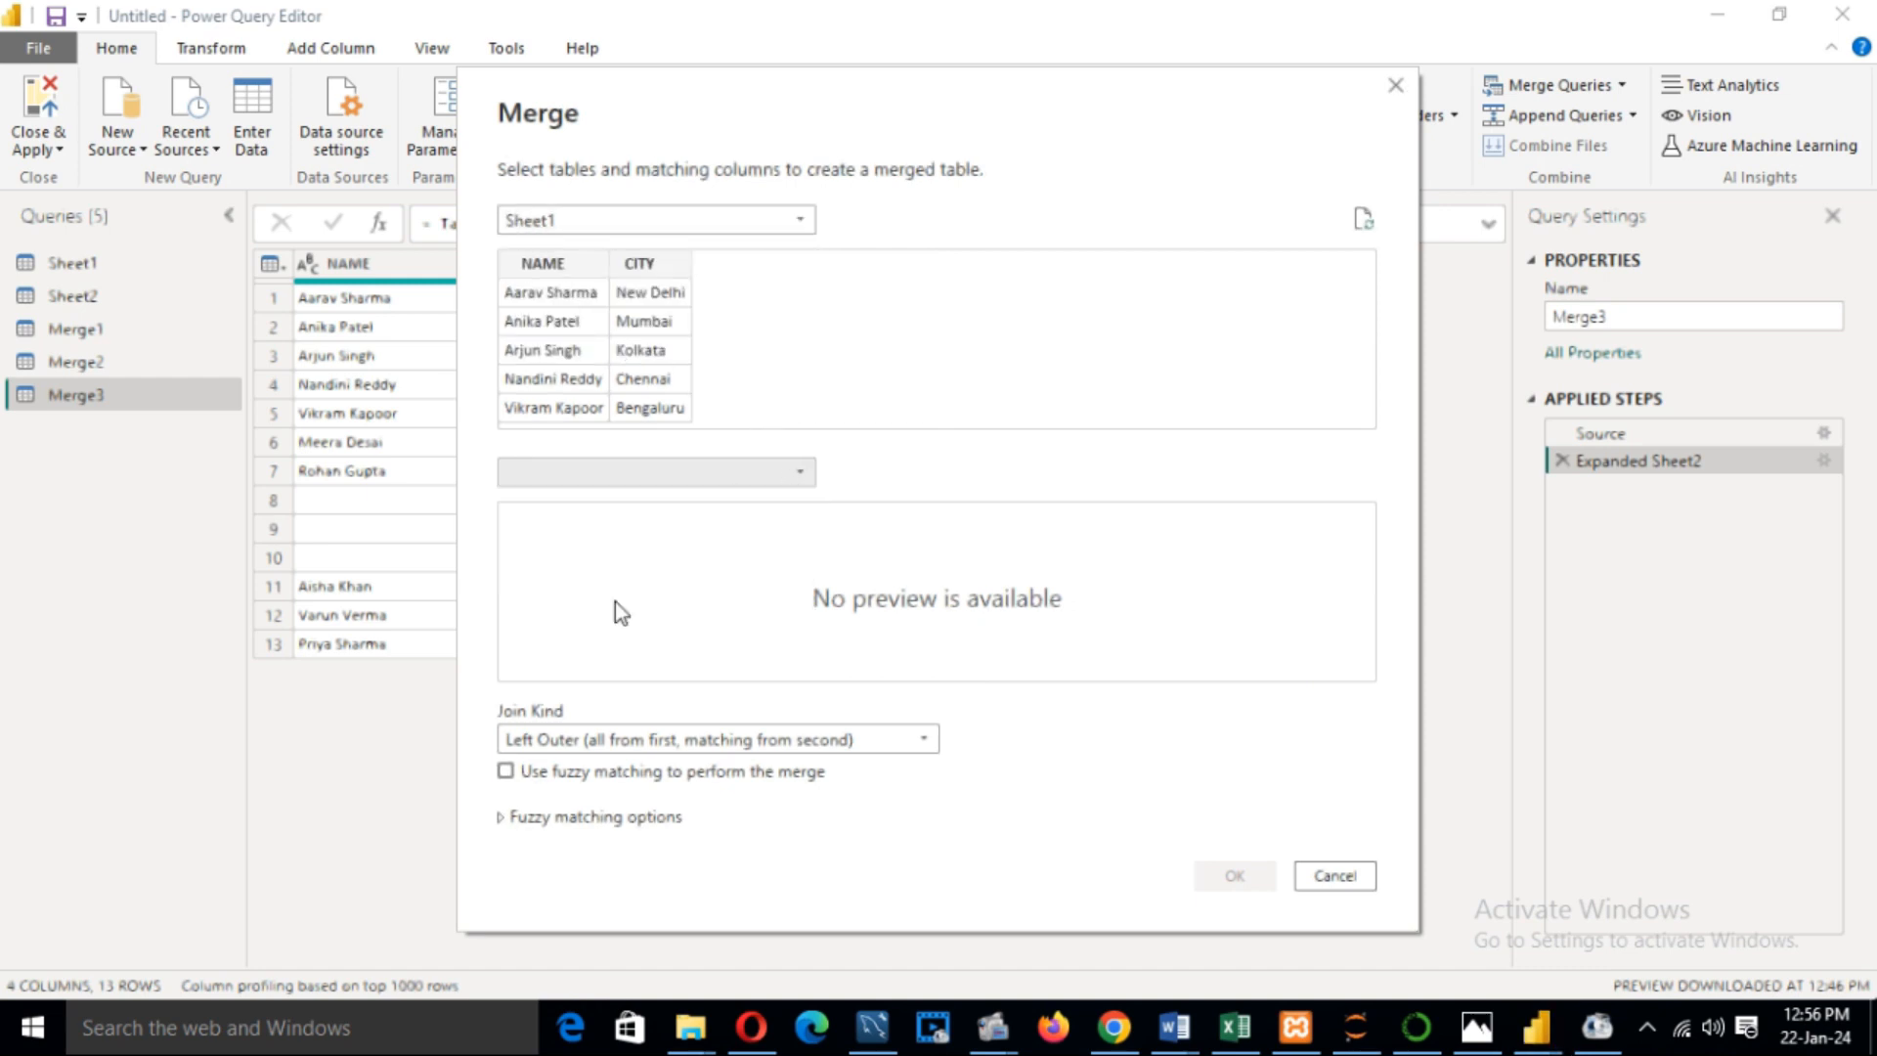
left_click(546, 264)
left_click(550, 518)
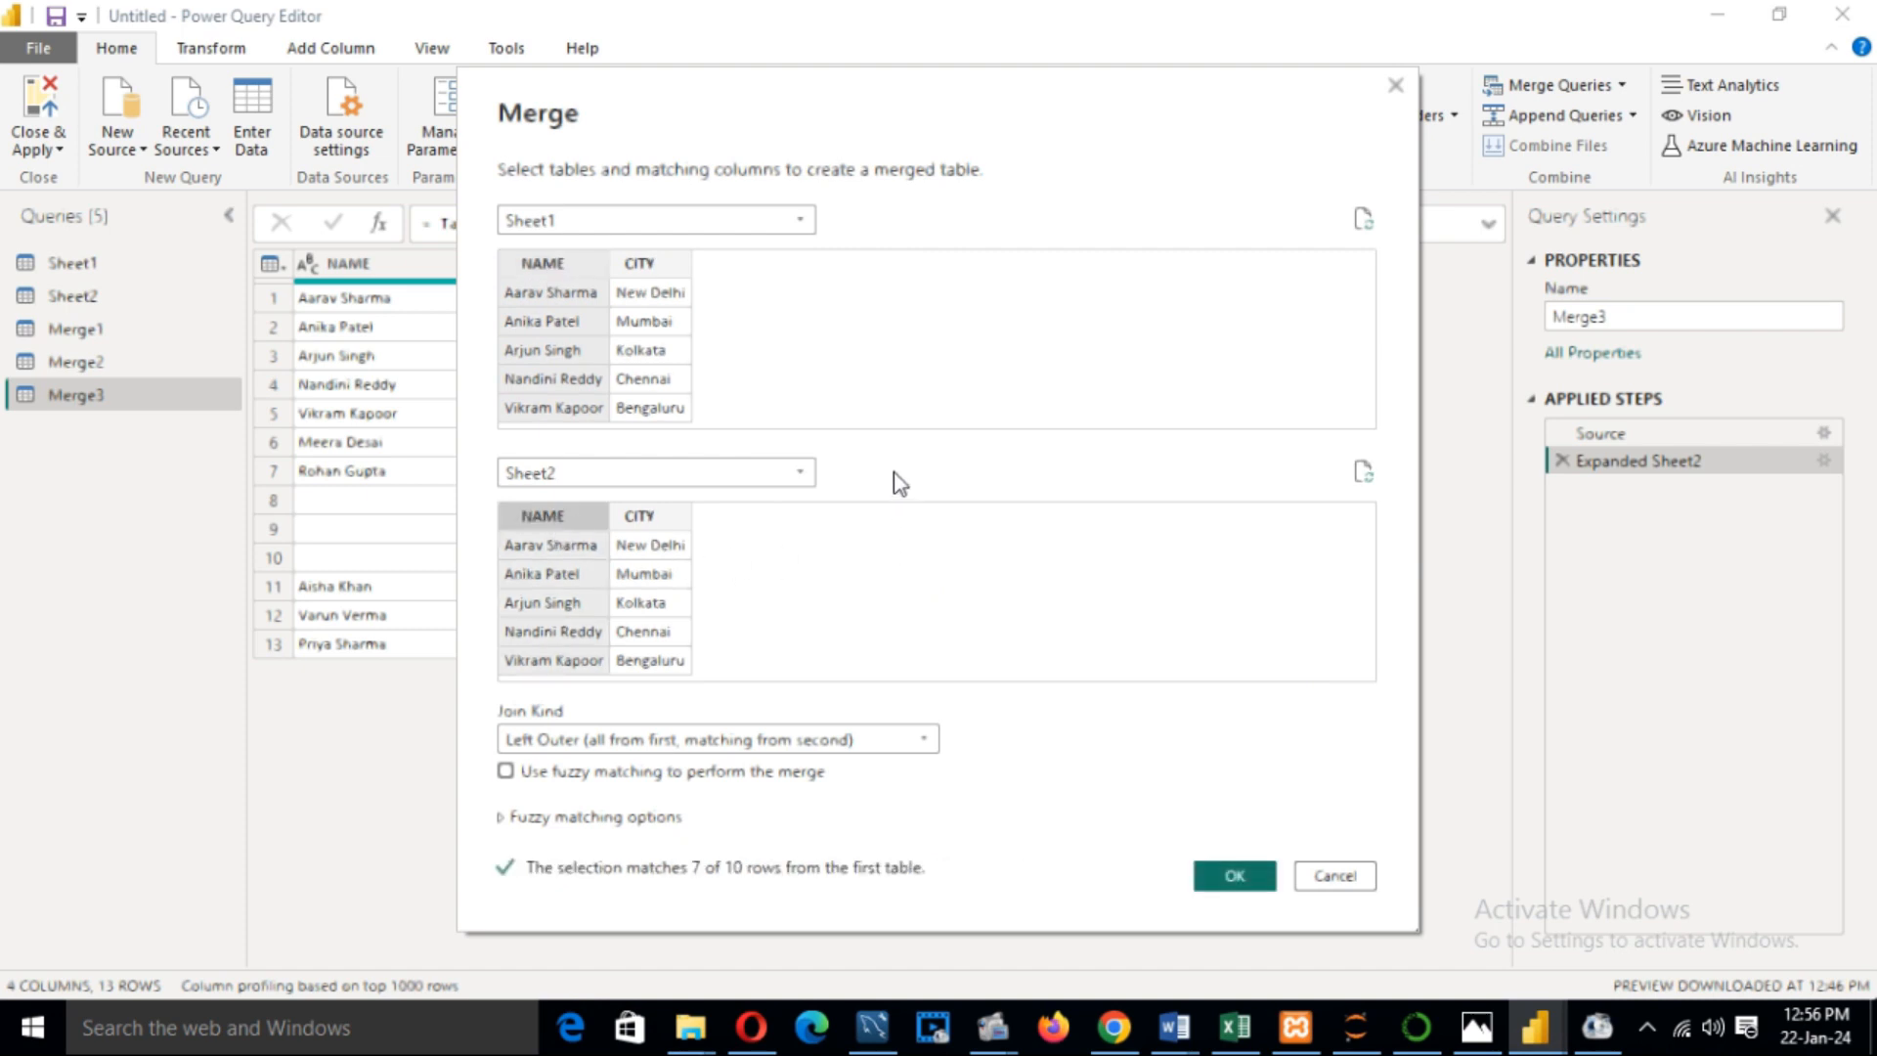
Create the merge with the Inner join kind and expand its Sheet2 column with both NAME and CITY
left_click(929, 739)
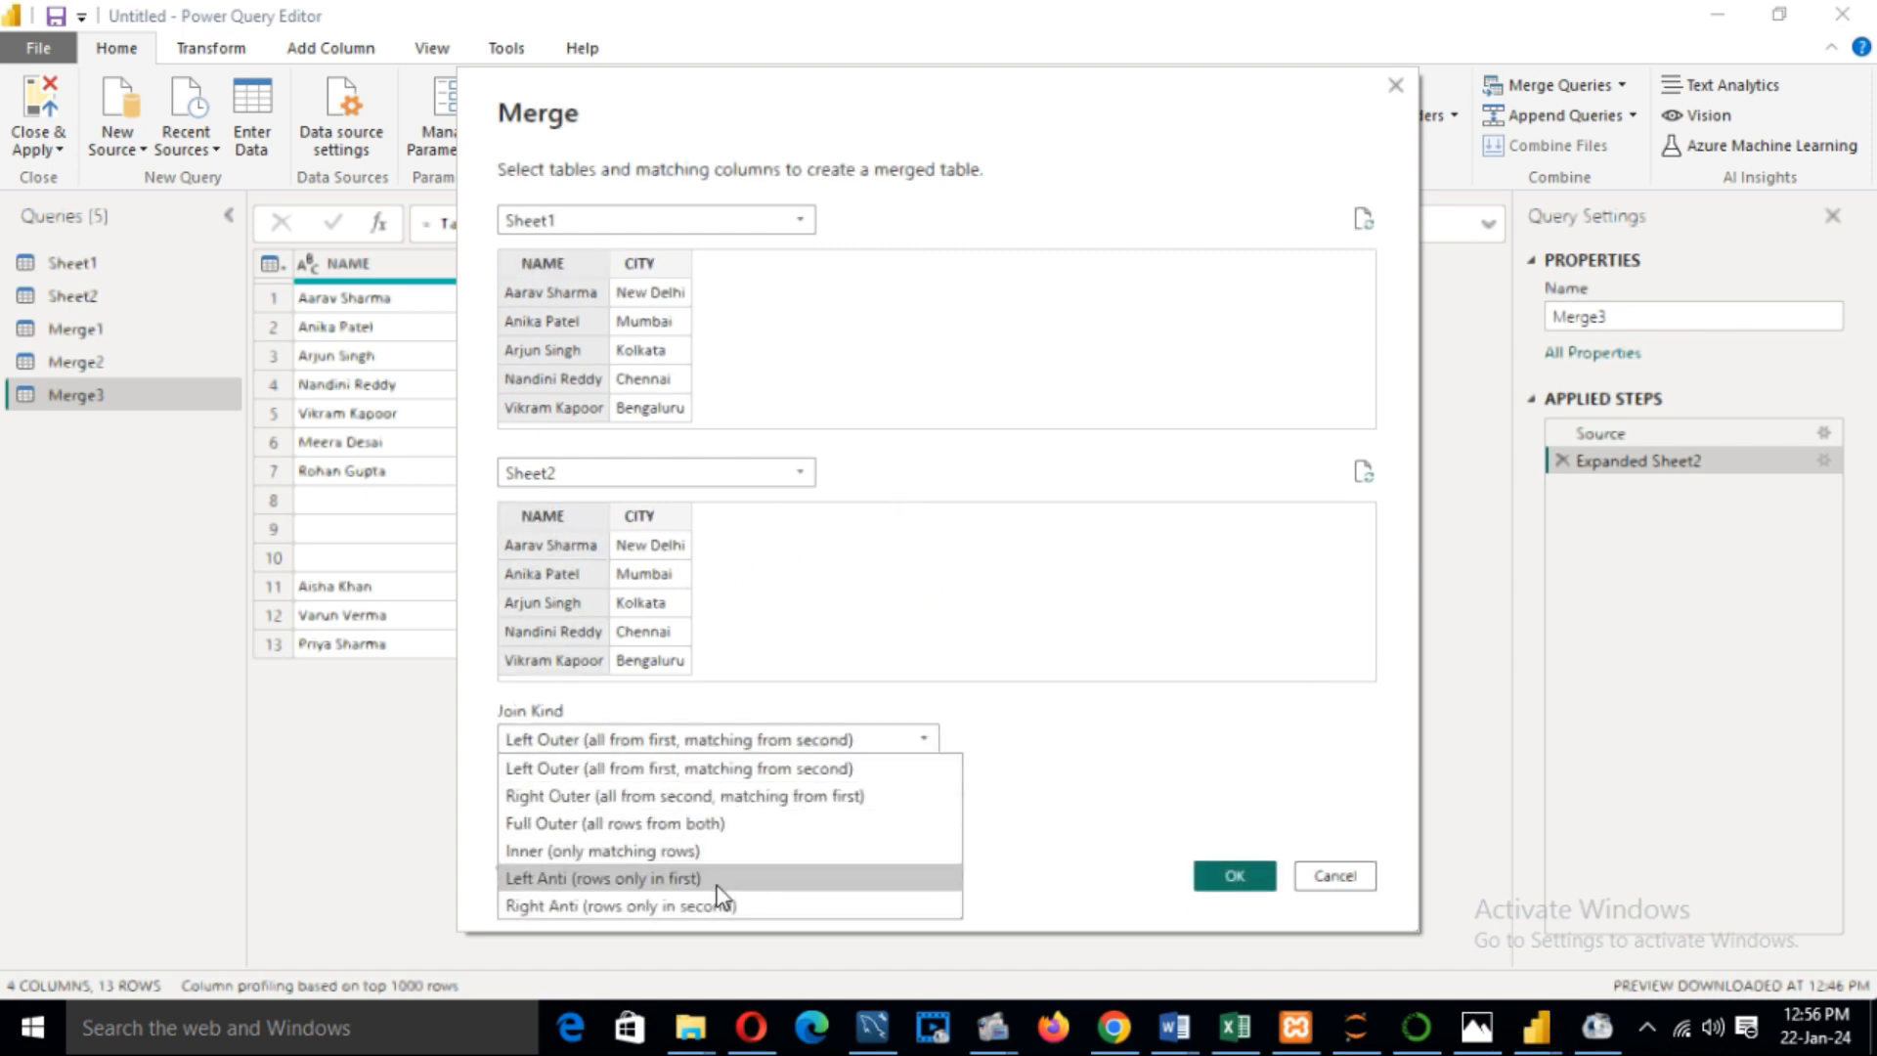
left_click(671, 853)
left_click(1233, 875)
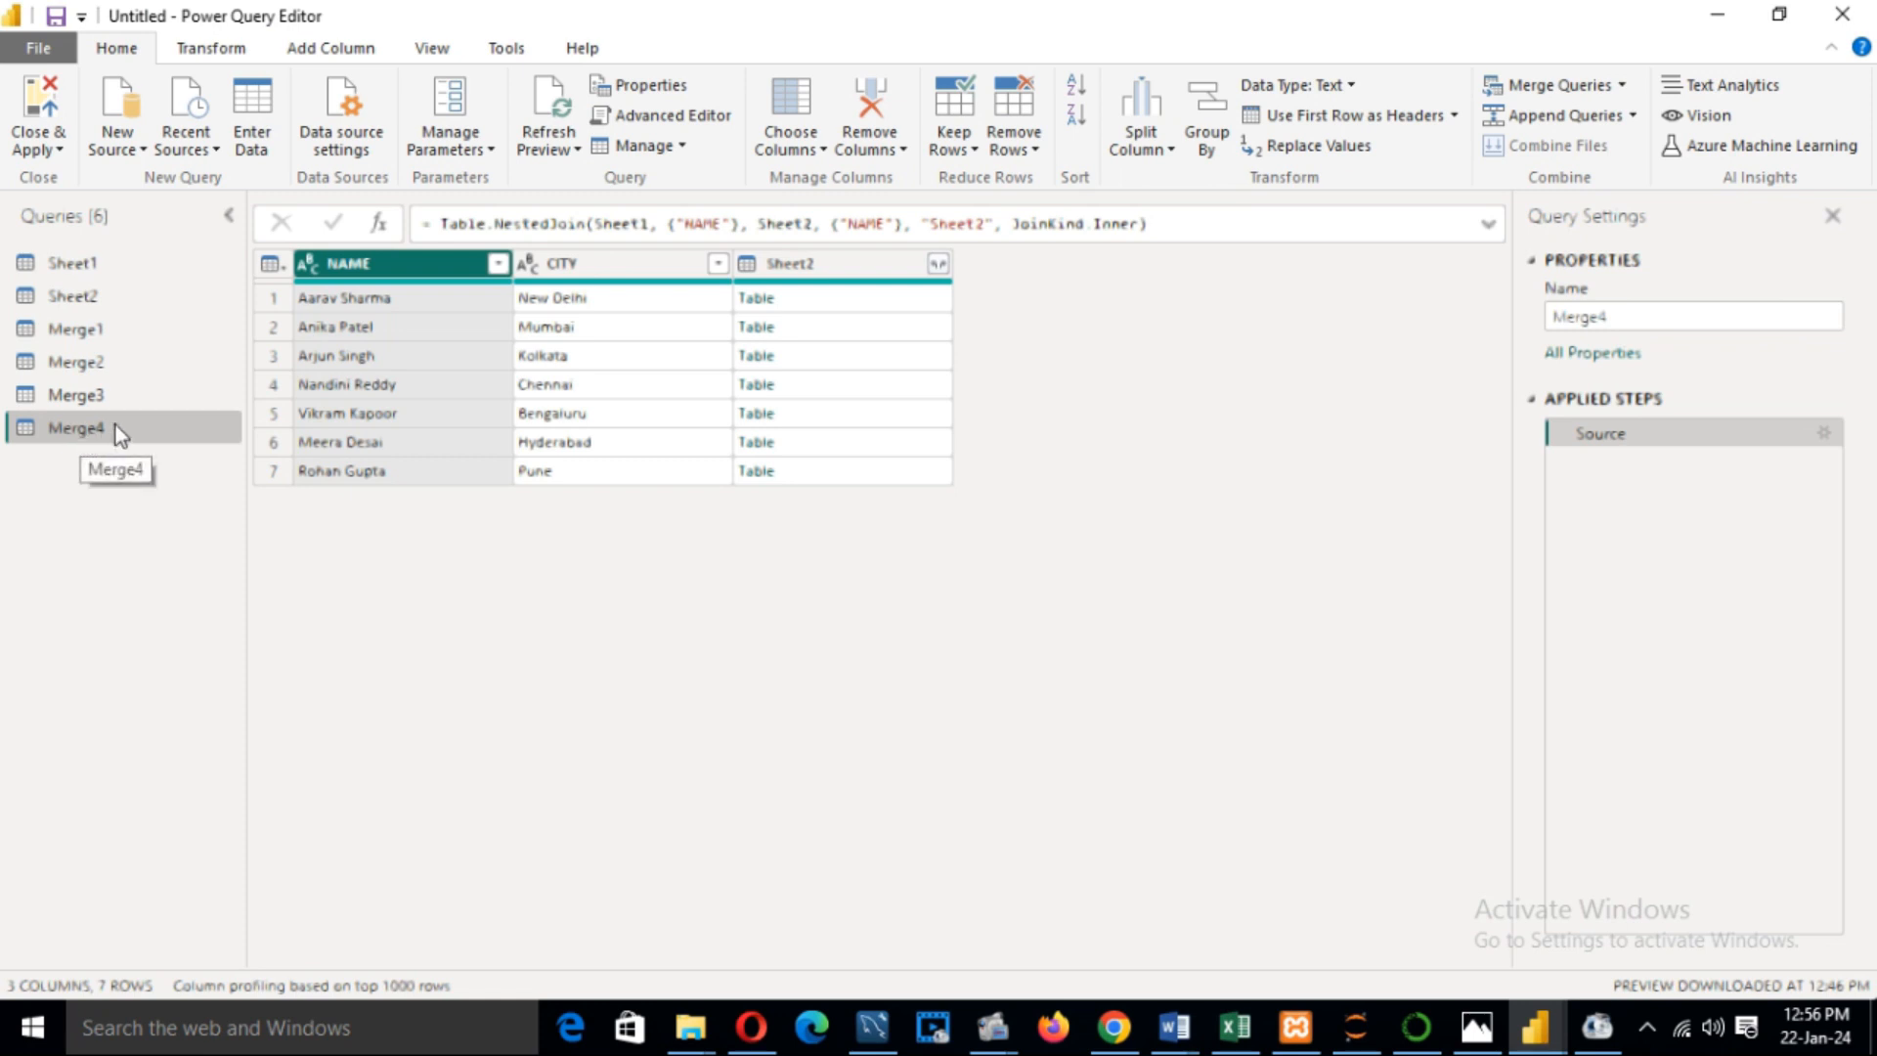
left_click(945, 268)
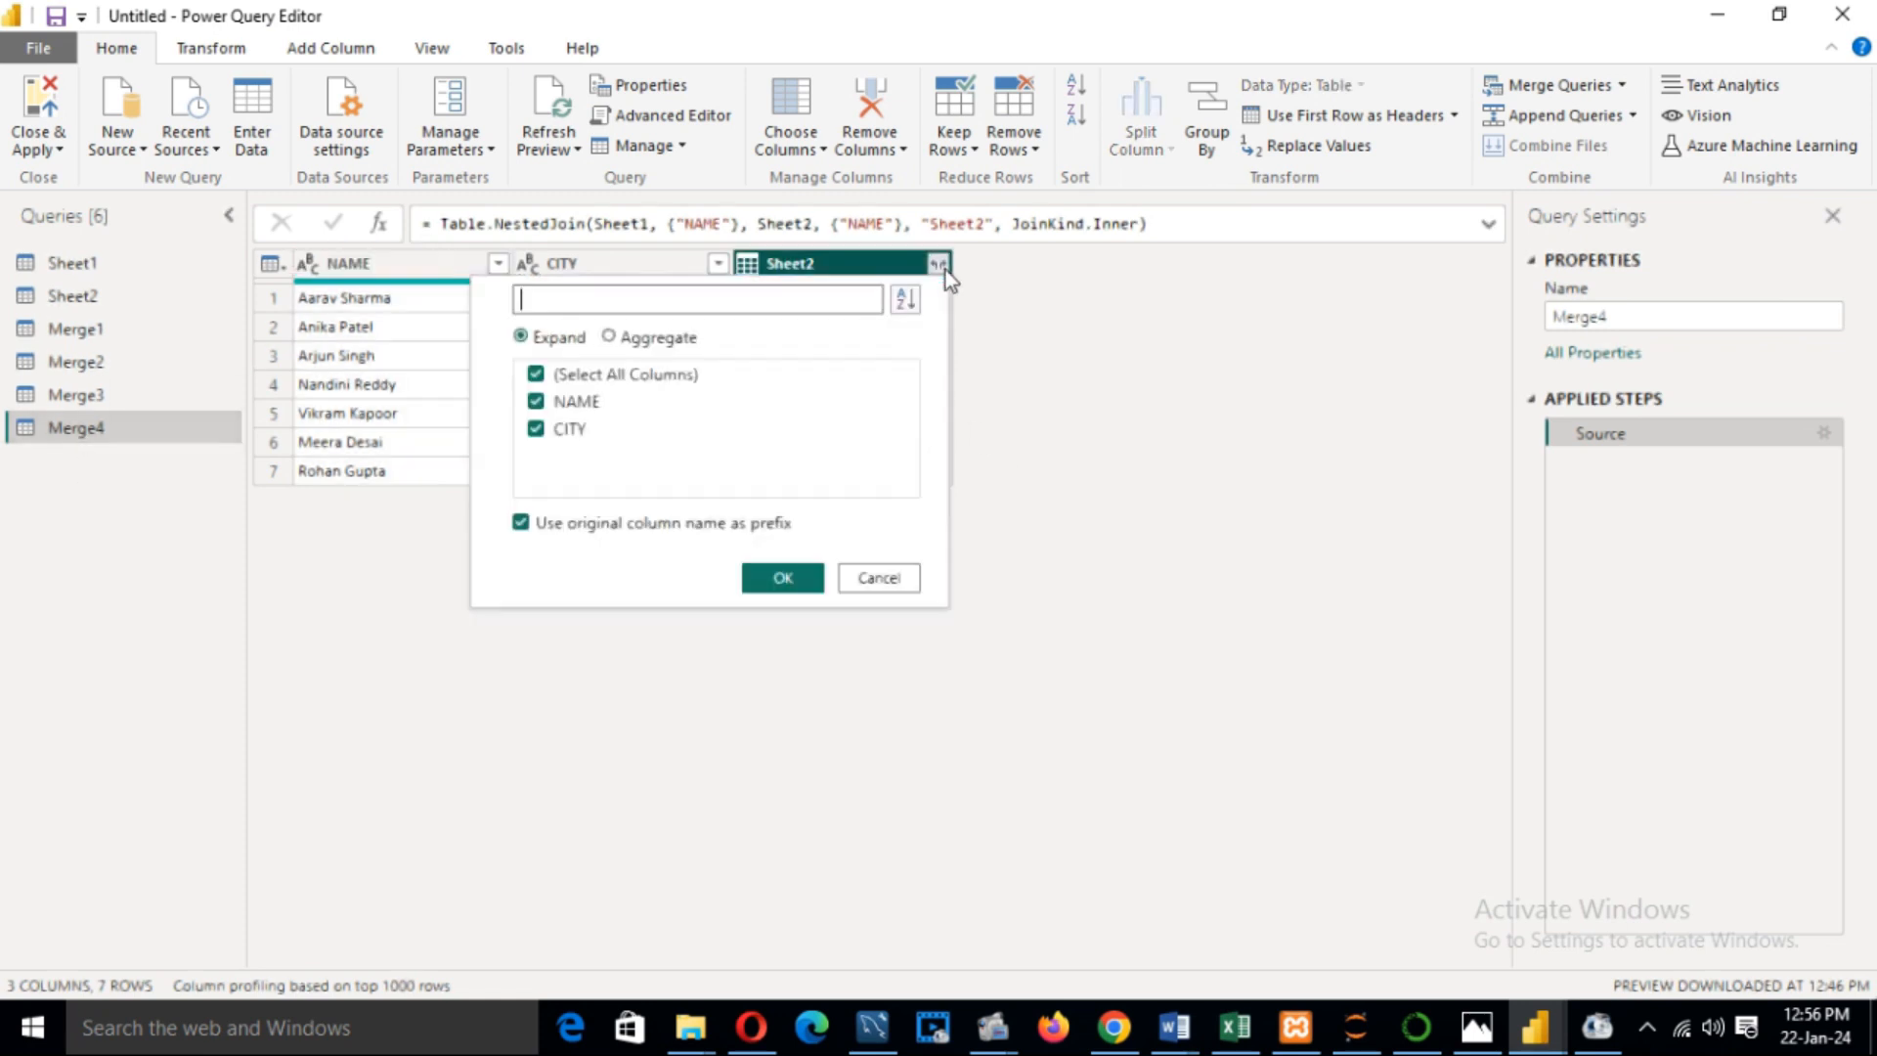
left_click(780, 580)
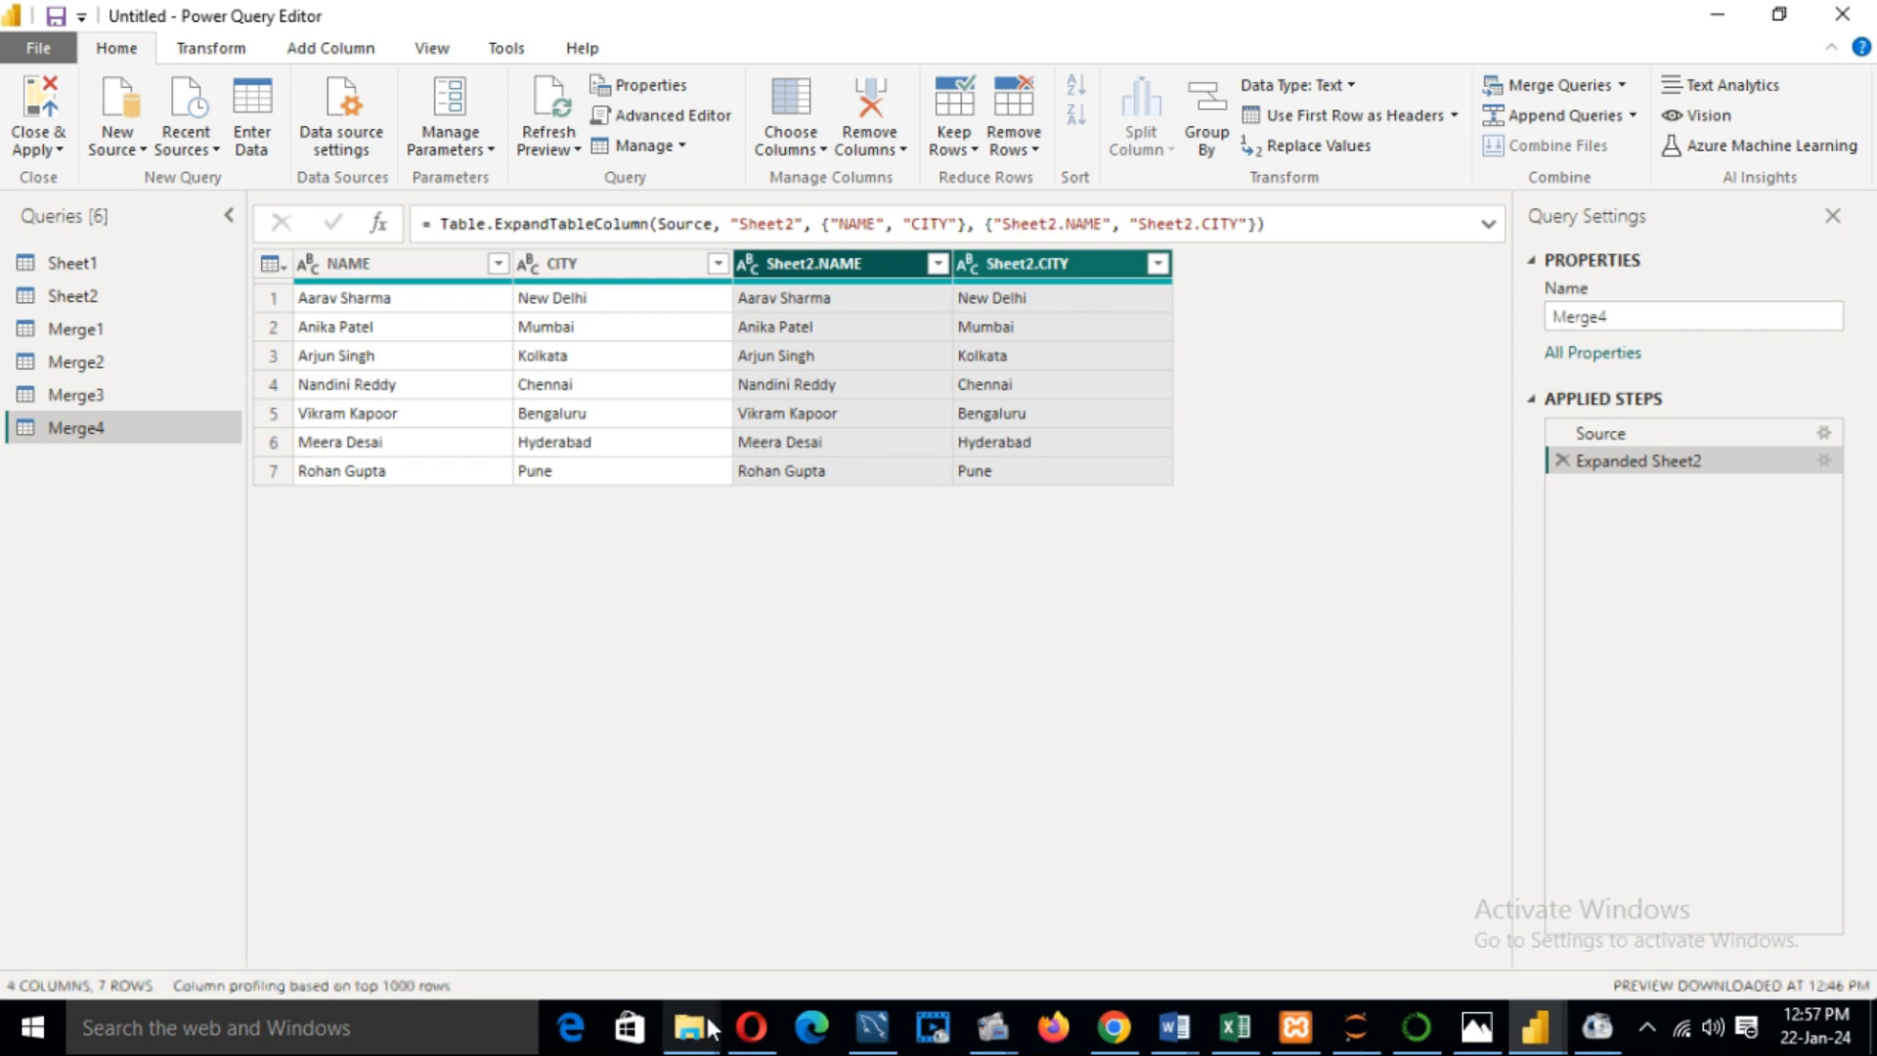
Set up a fifth merge as new, pairing Sheet1 with Sheet2 and matching them on the NAME column
left_click(1623, 86)
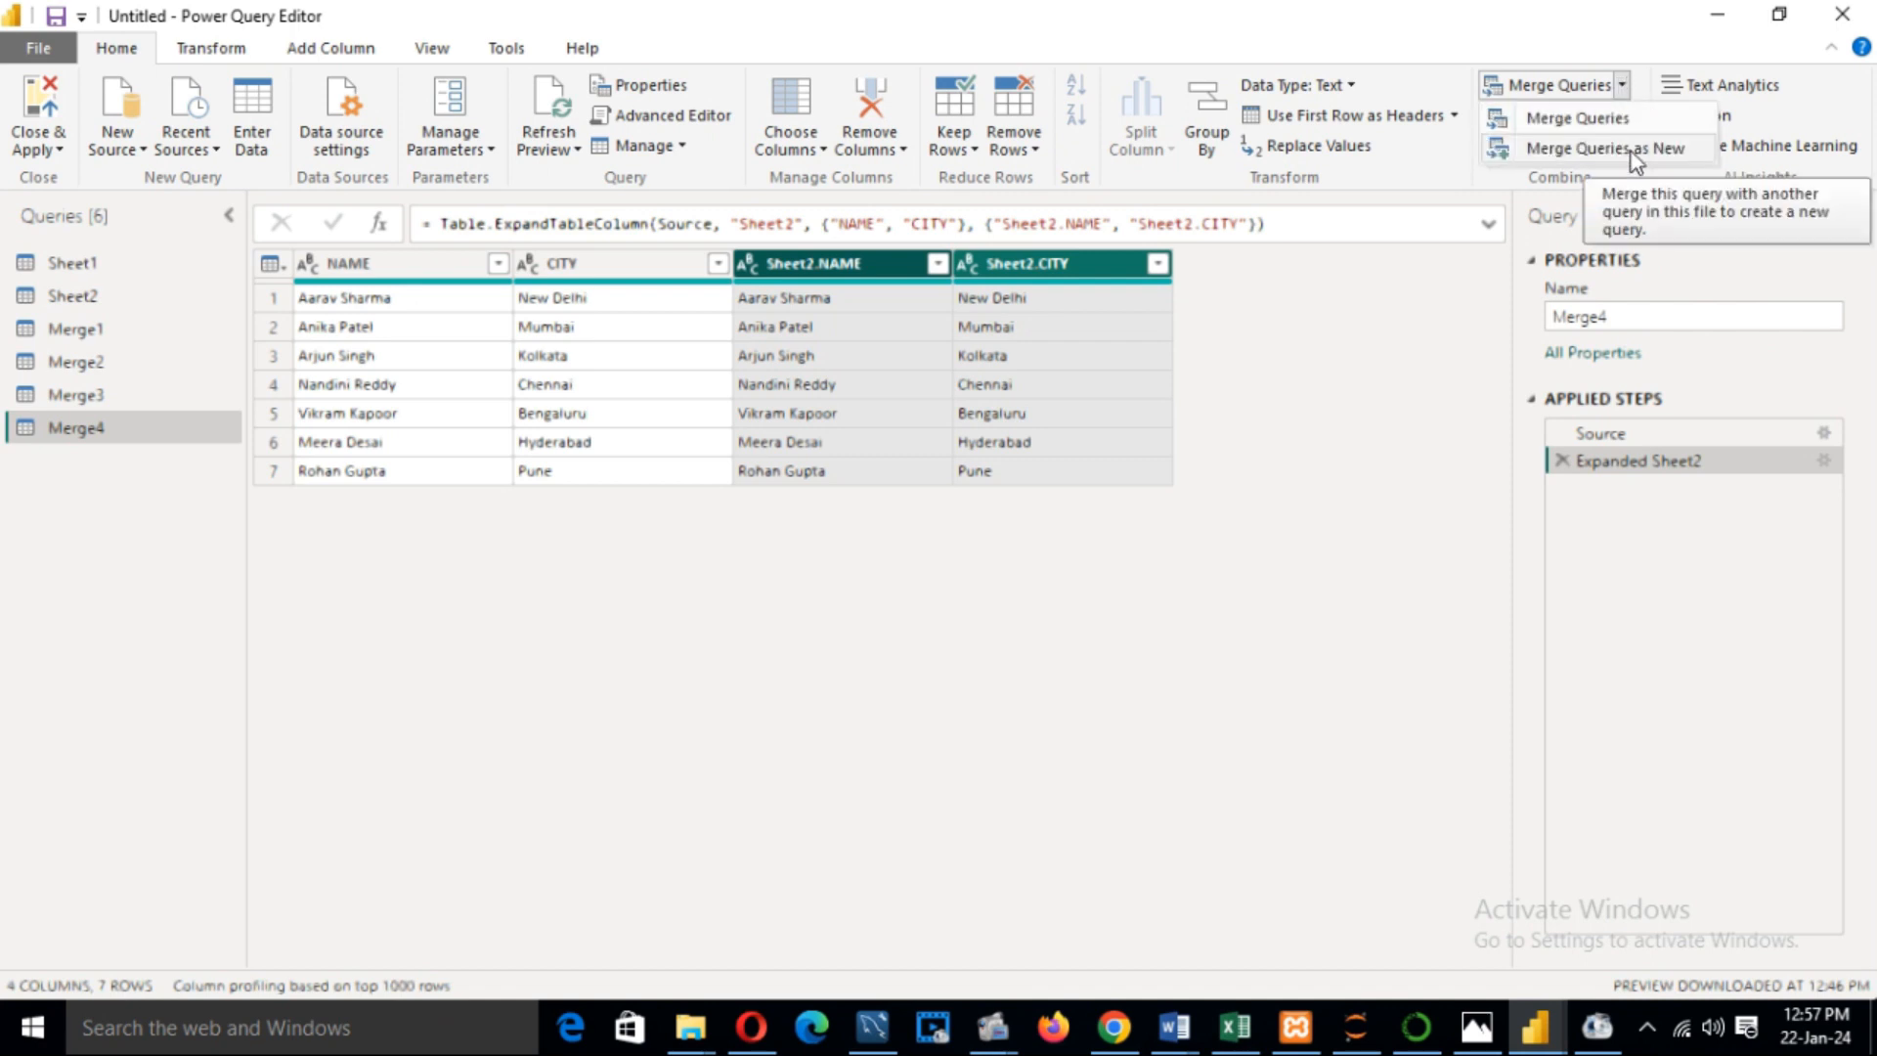
left_click(1630, 151)
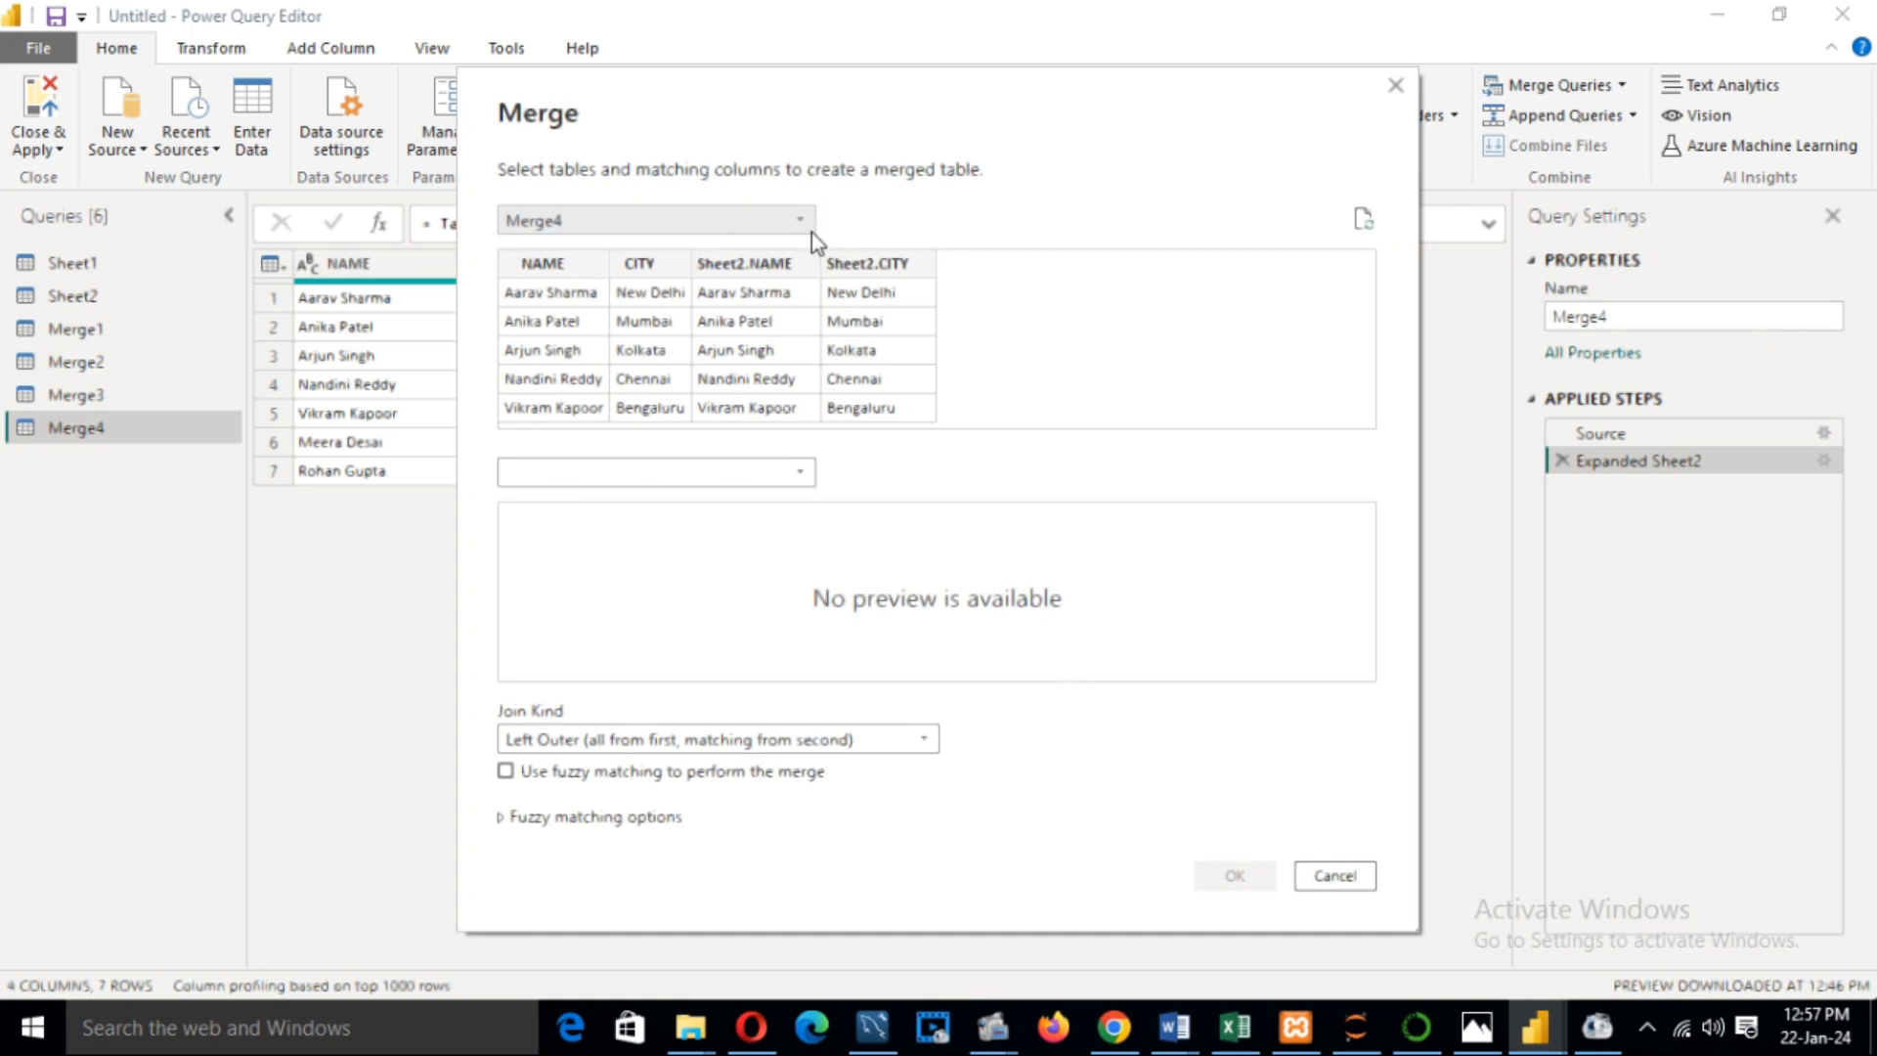
left_click(807, 222)
left_click(612, 362)
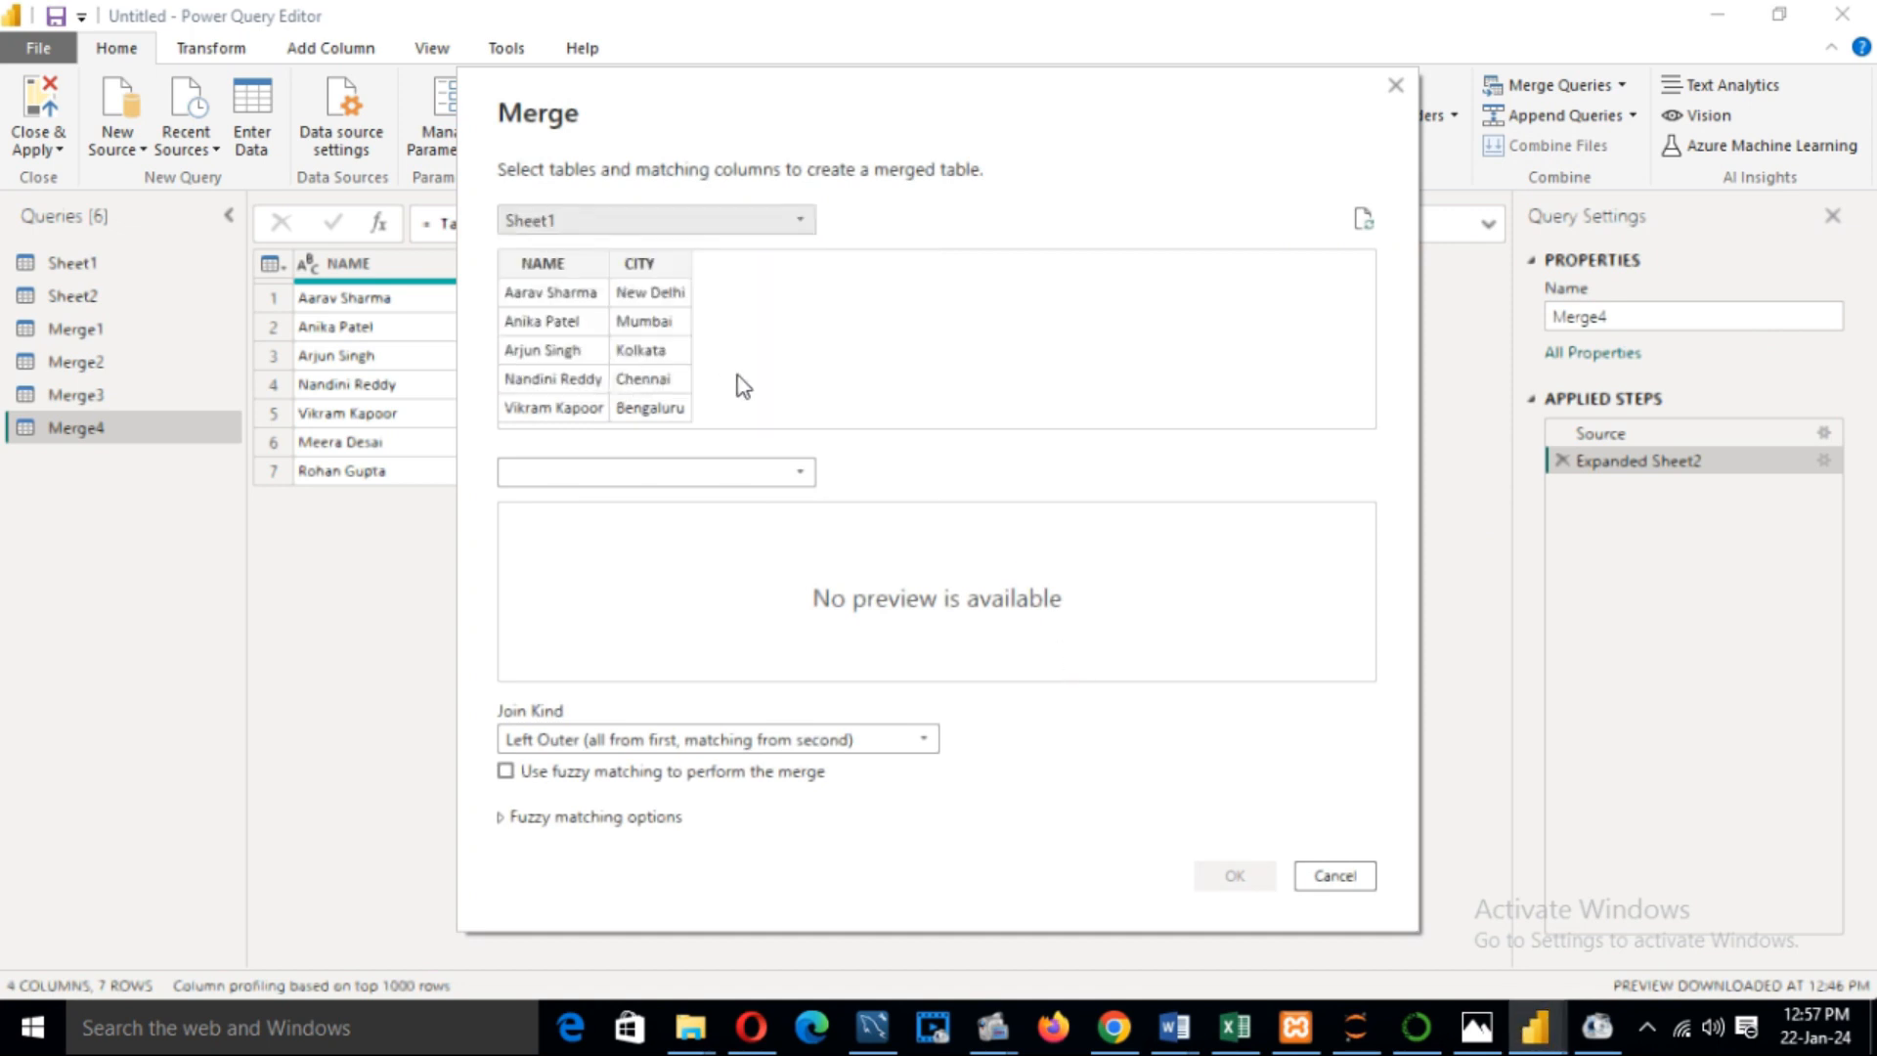
left_click(790, 475)
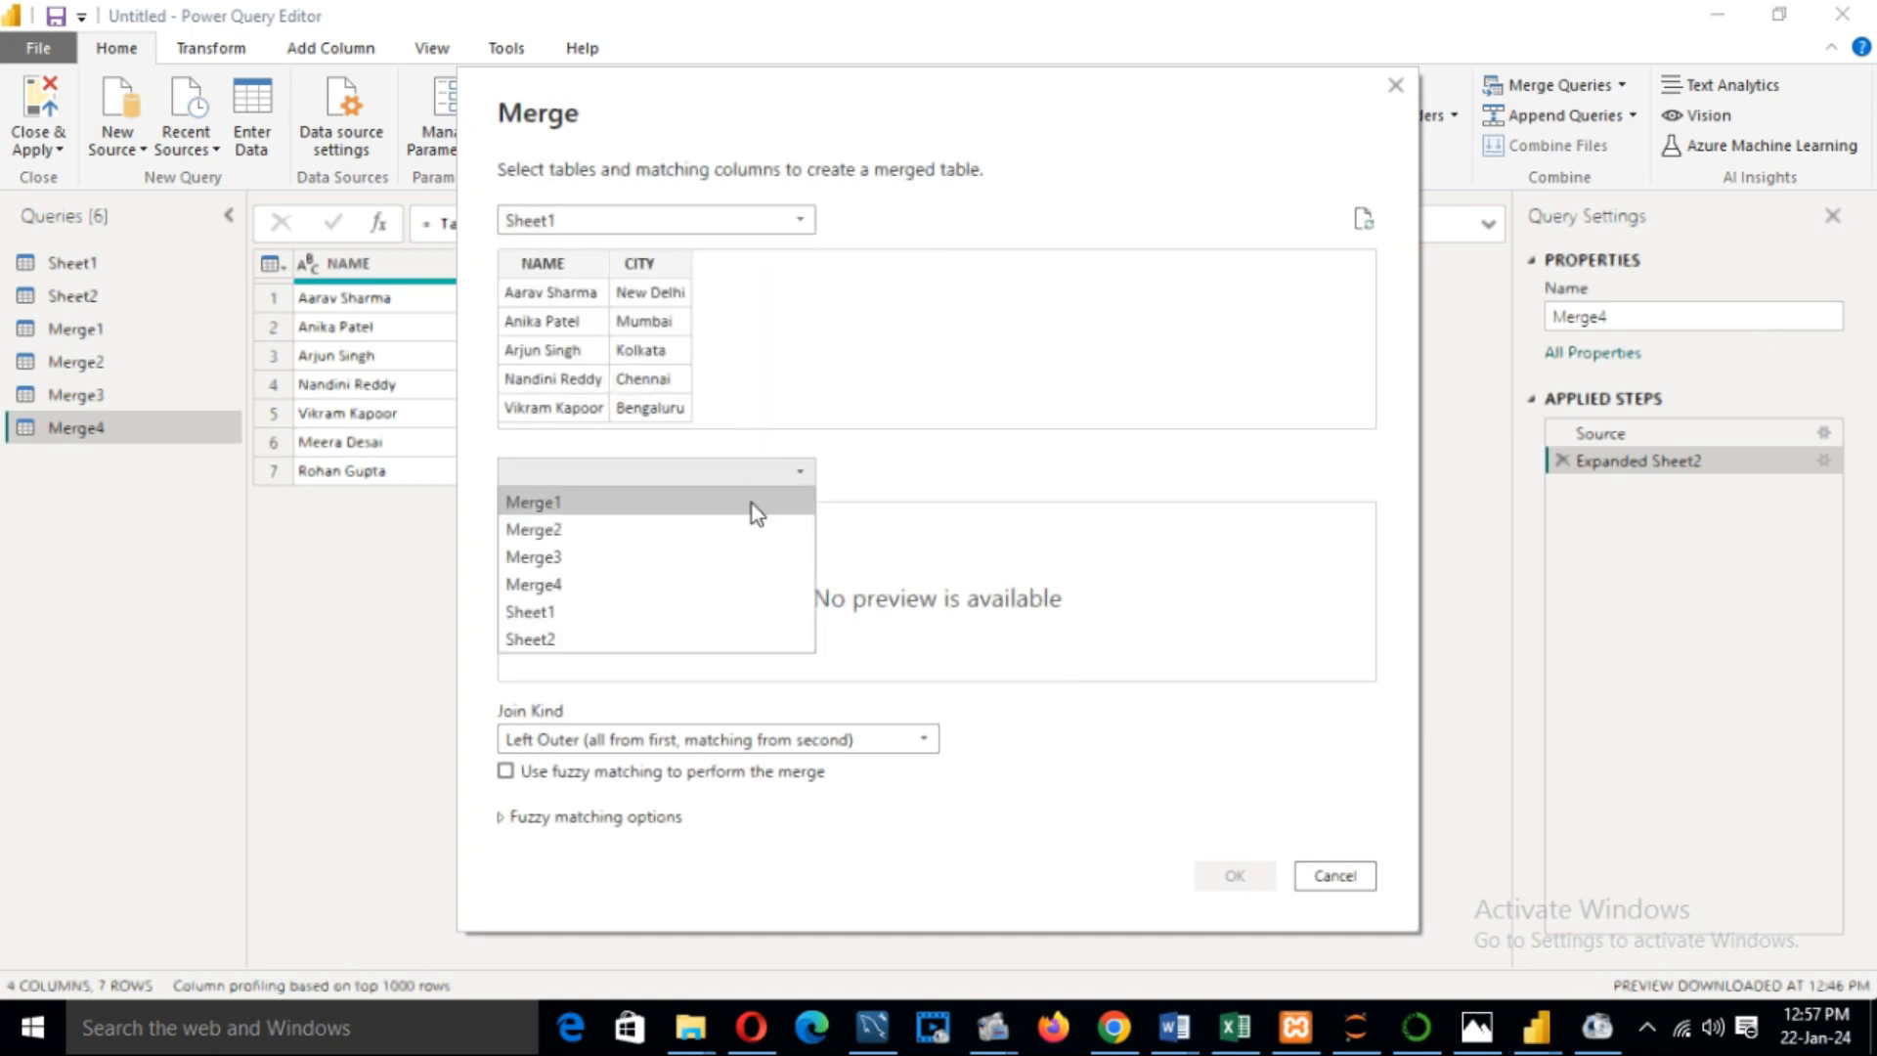
left_click(620, 638)
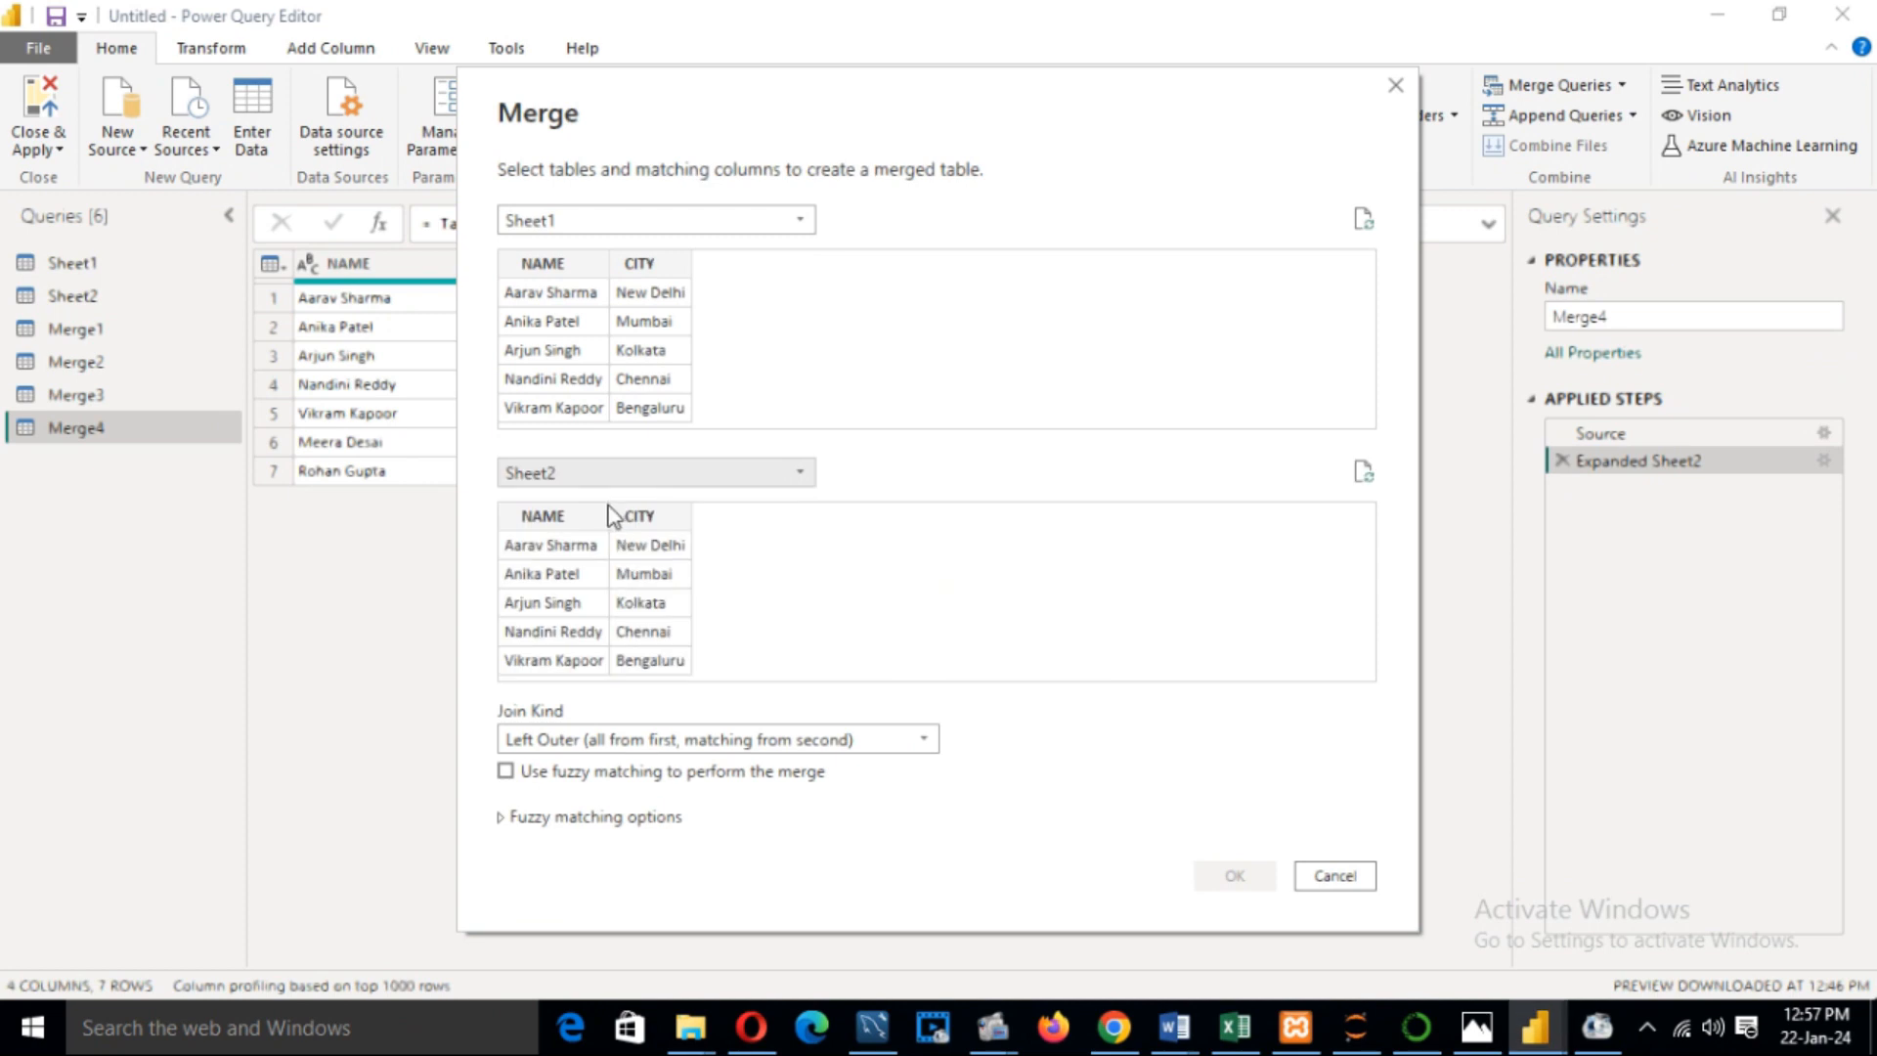
left_click(555, 262)
left_click(563, 526)
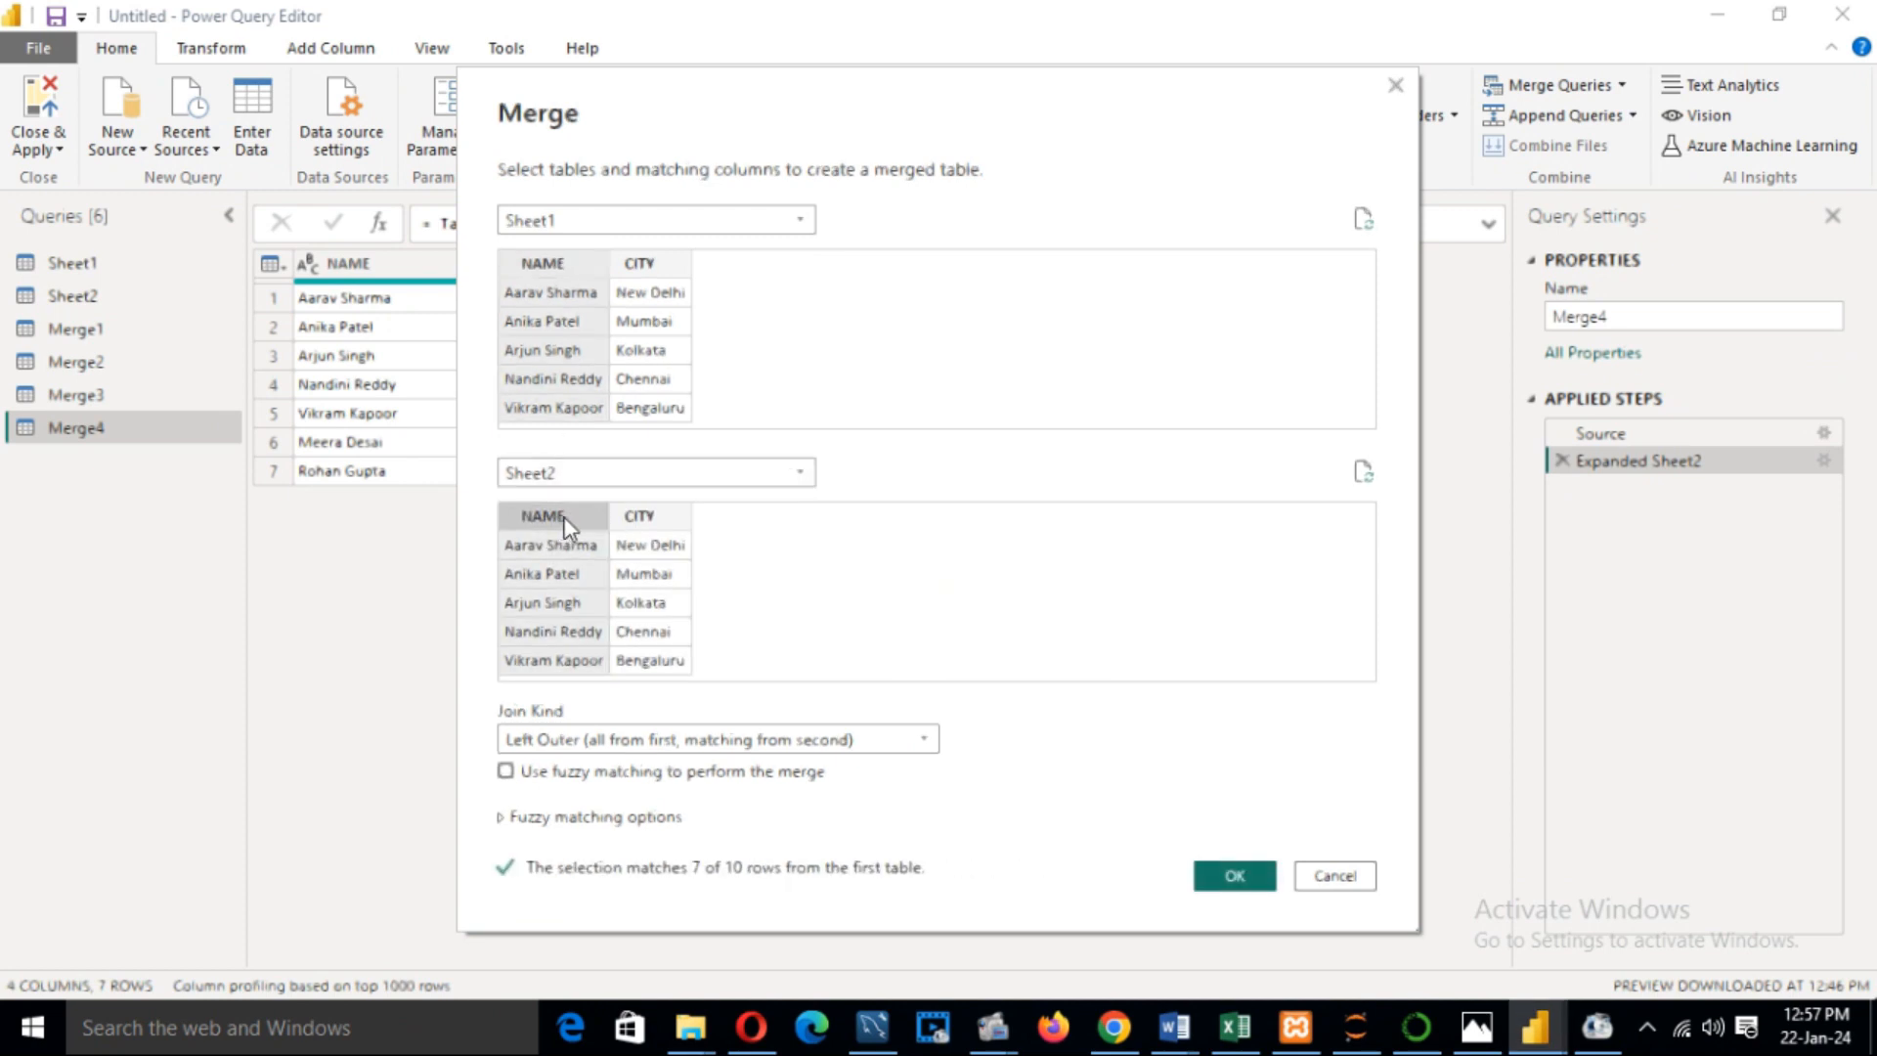
Create the merge with the Left Anti join kind and expand its Sheet2 column with both NAME and CITY
left_click(919, 739)
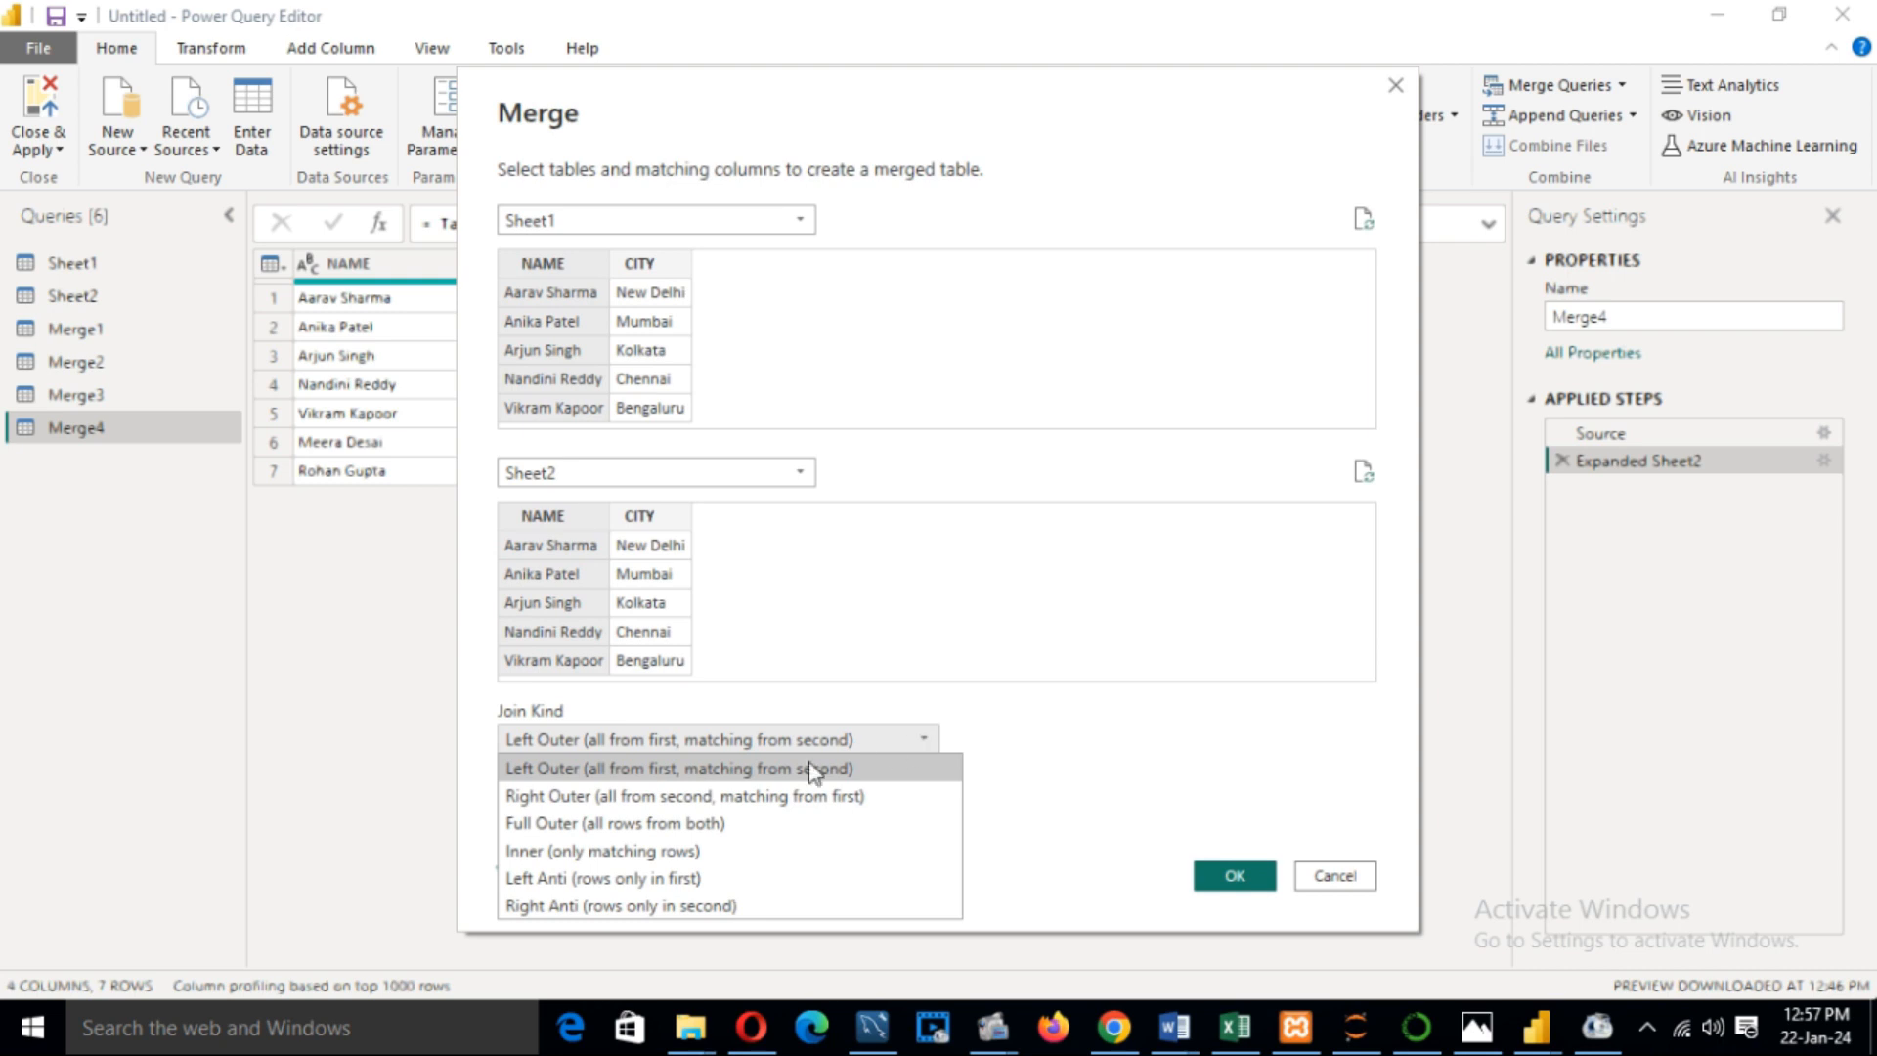
left_click(661, 877)
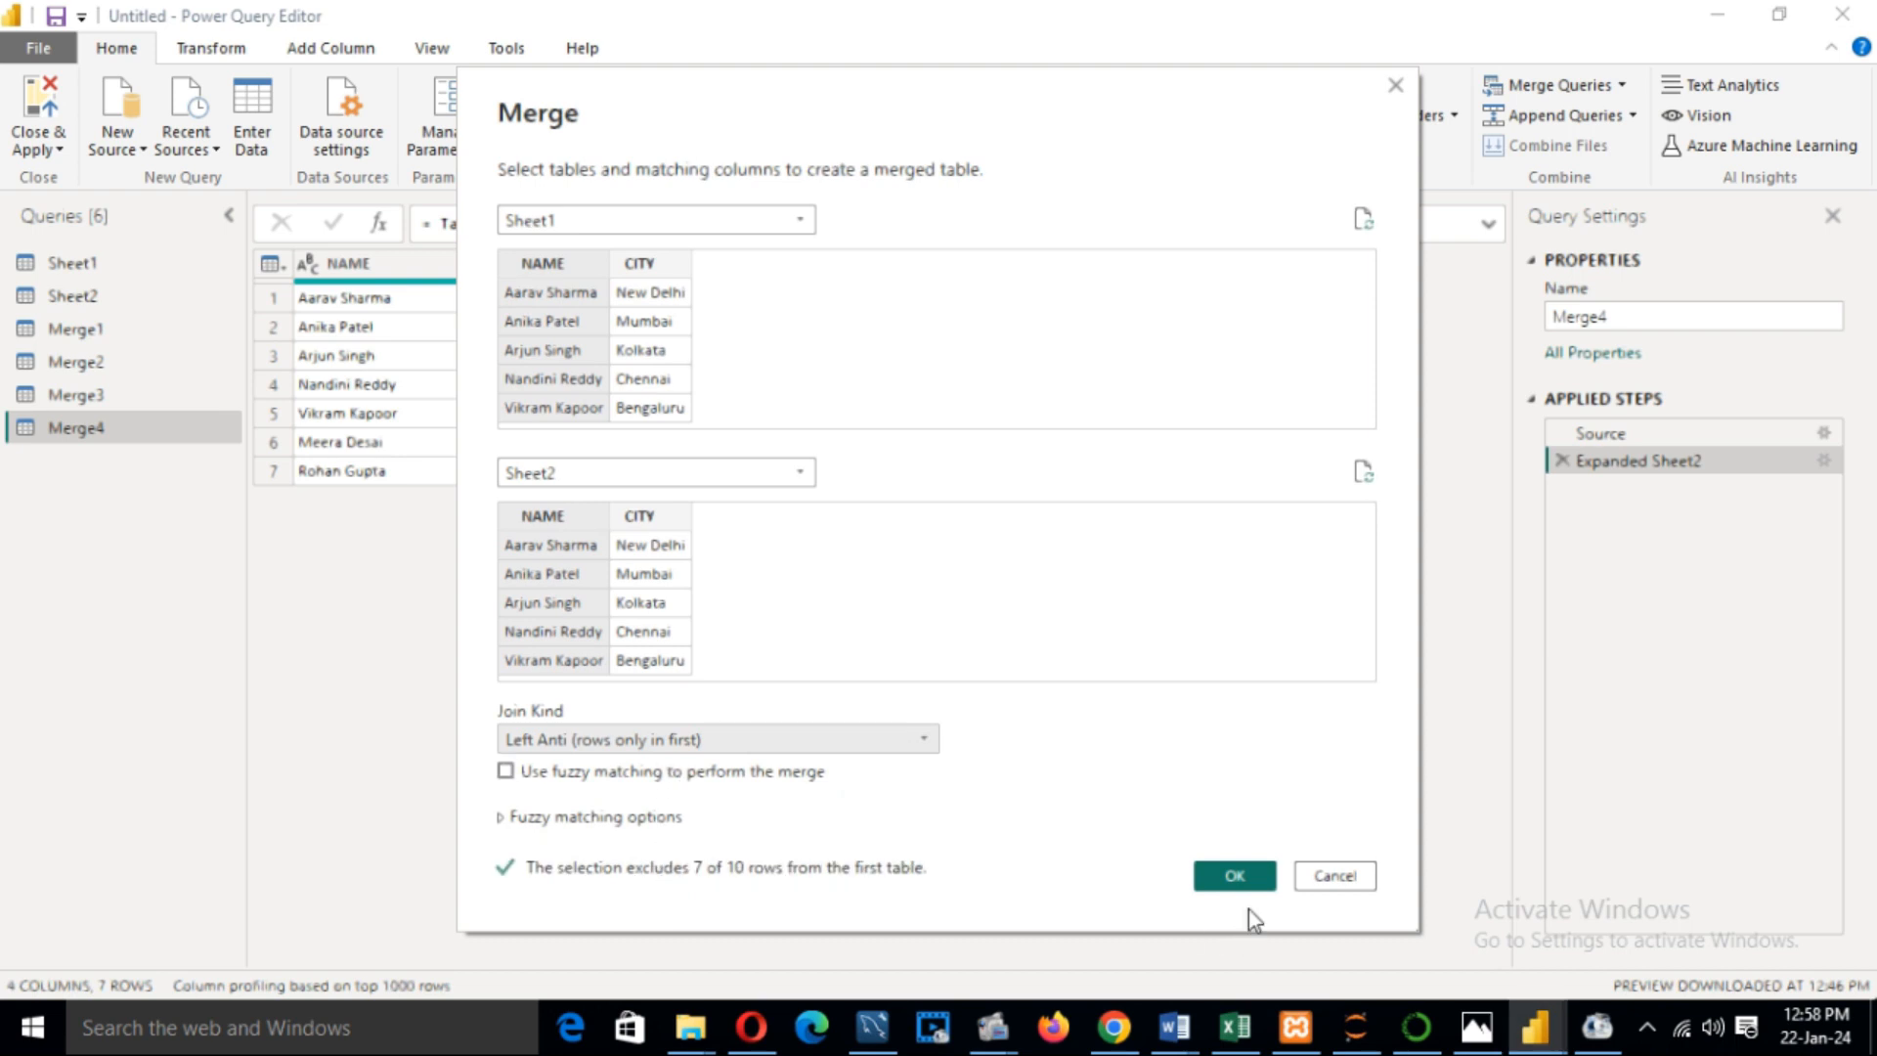
left_click(1229, 876)
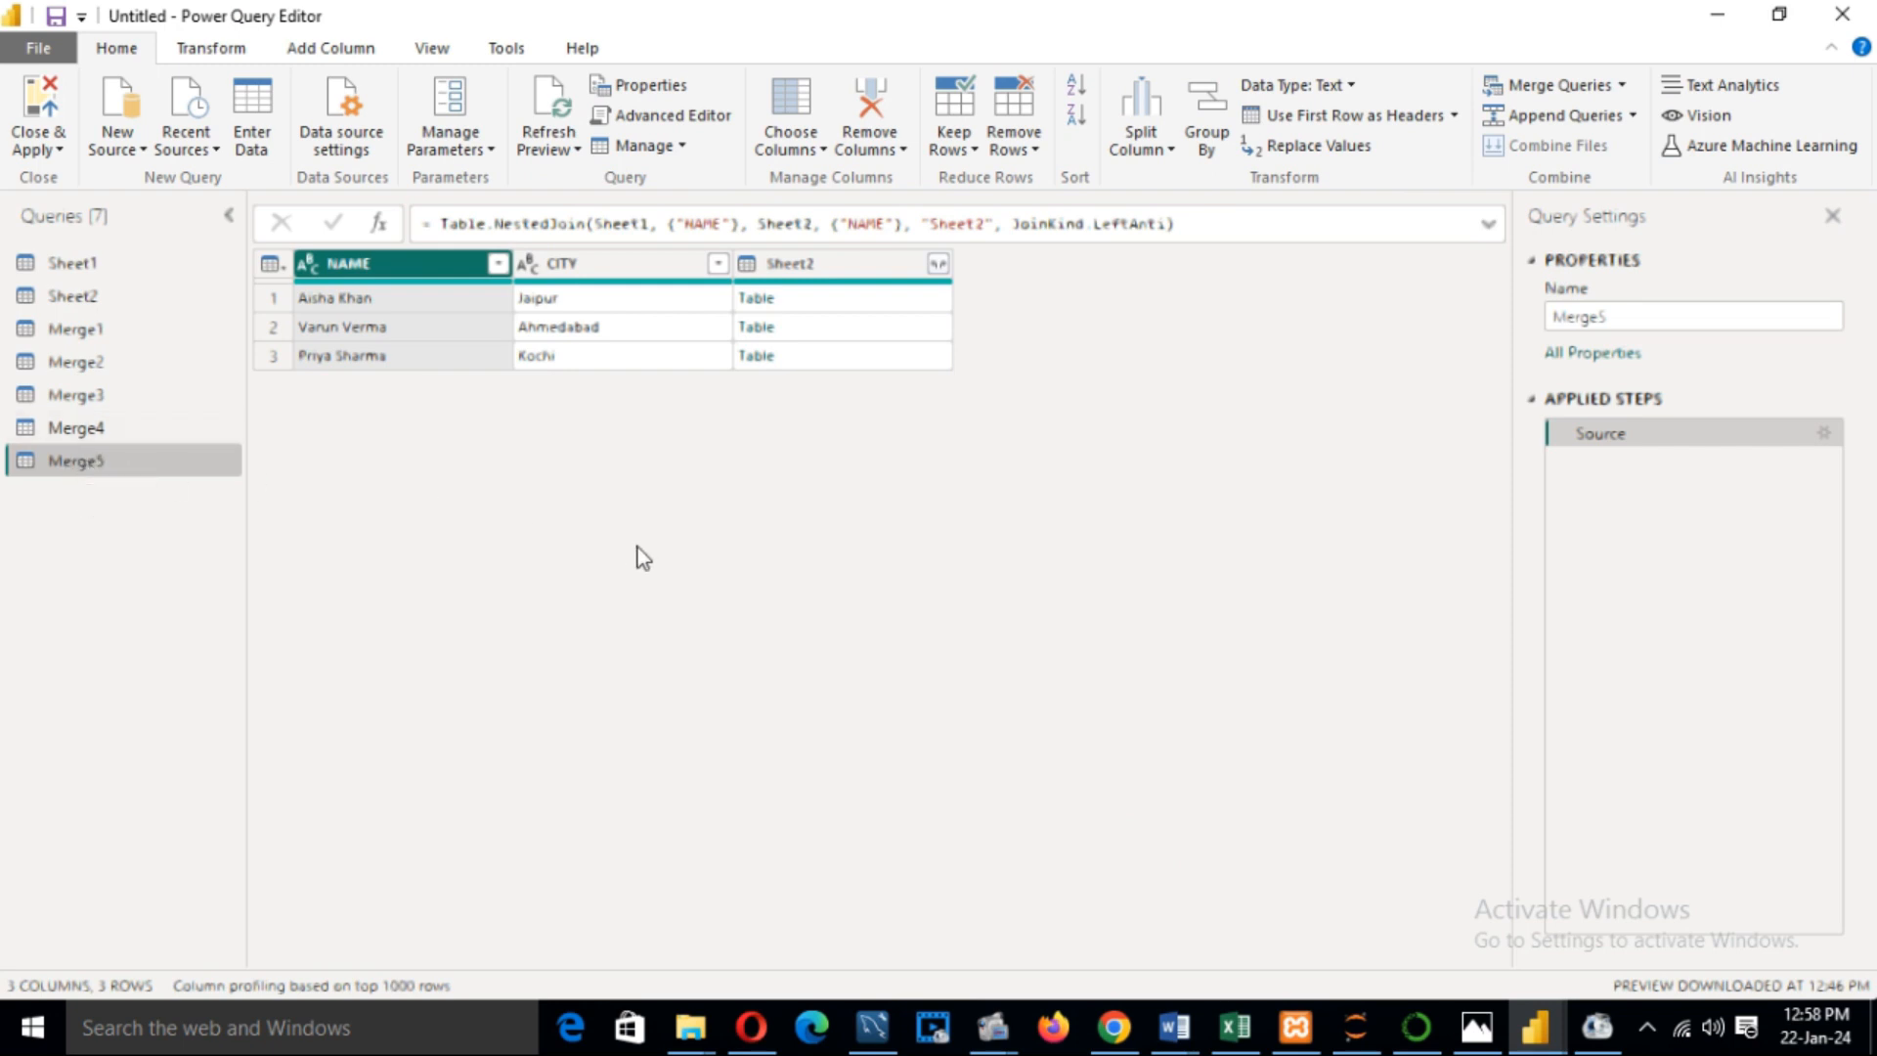
left_click(930, 264)
left_click(939, 266)
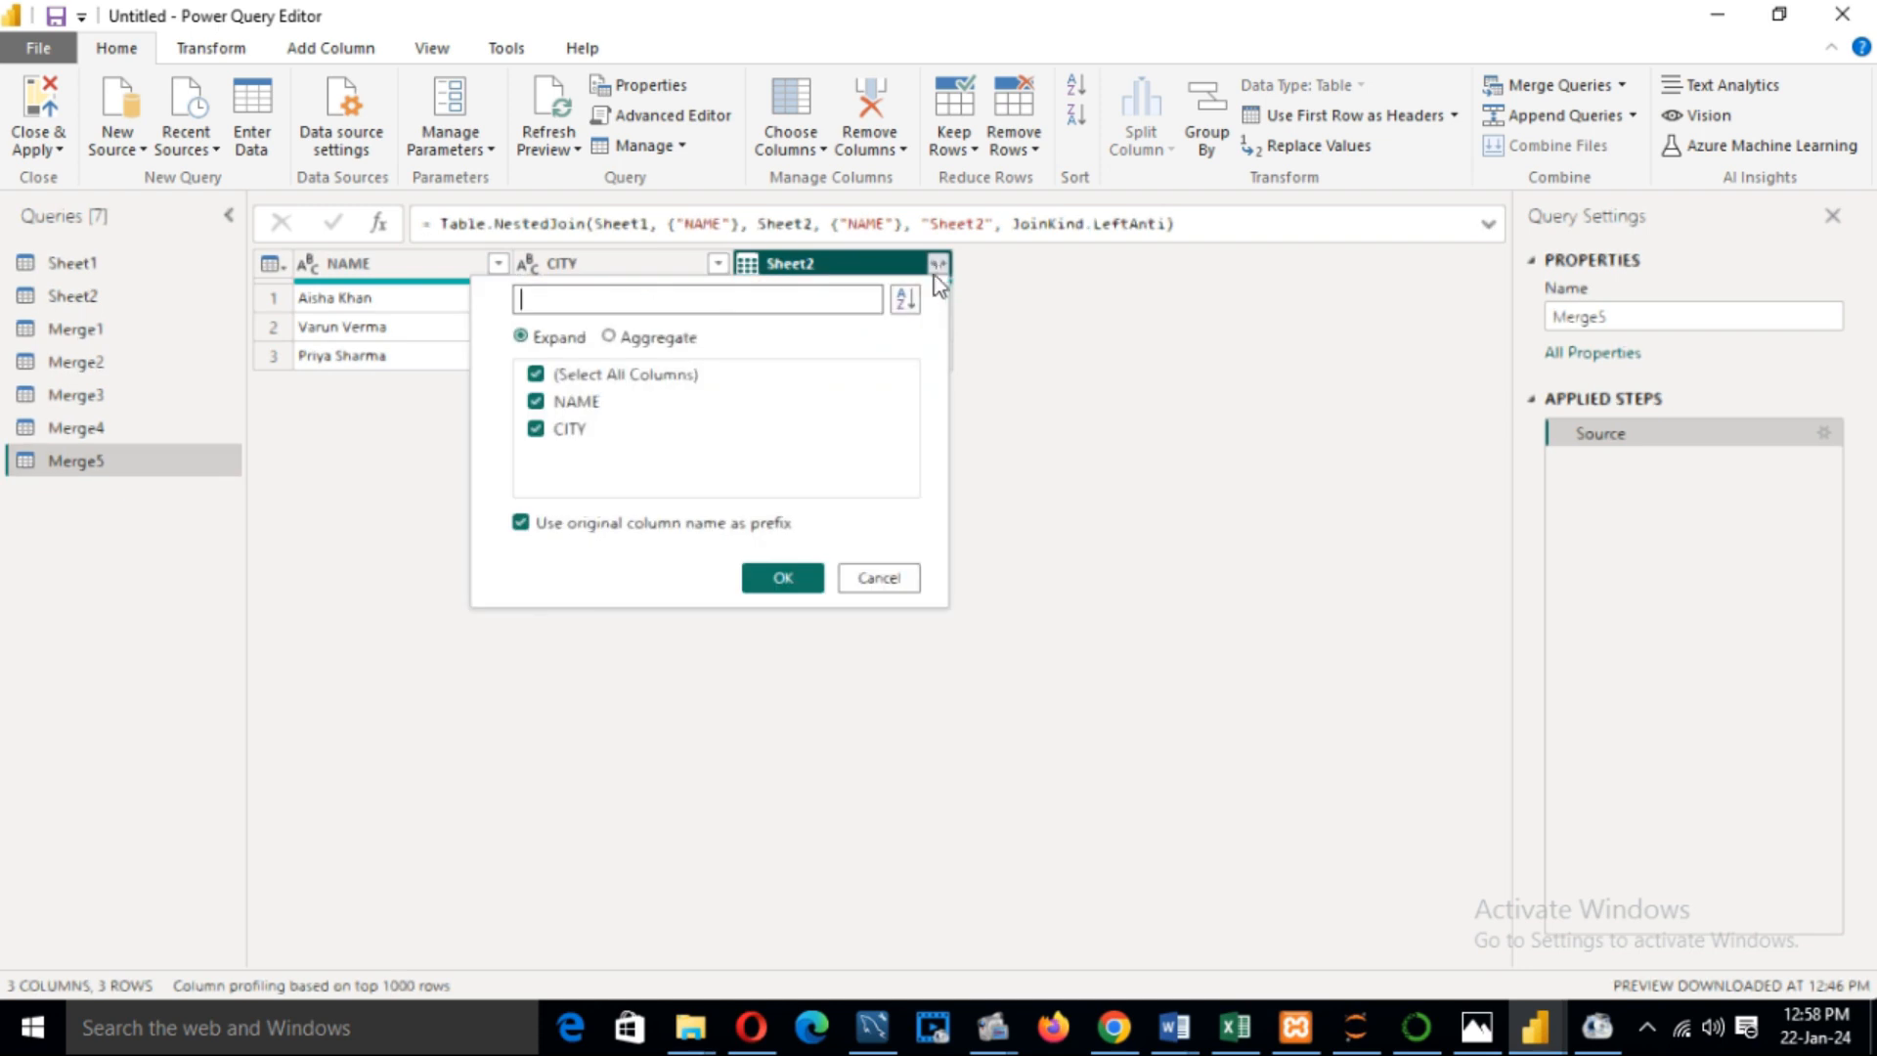
left_click(783, 577)
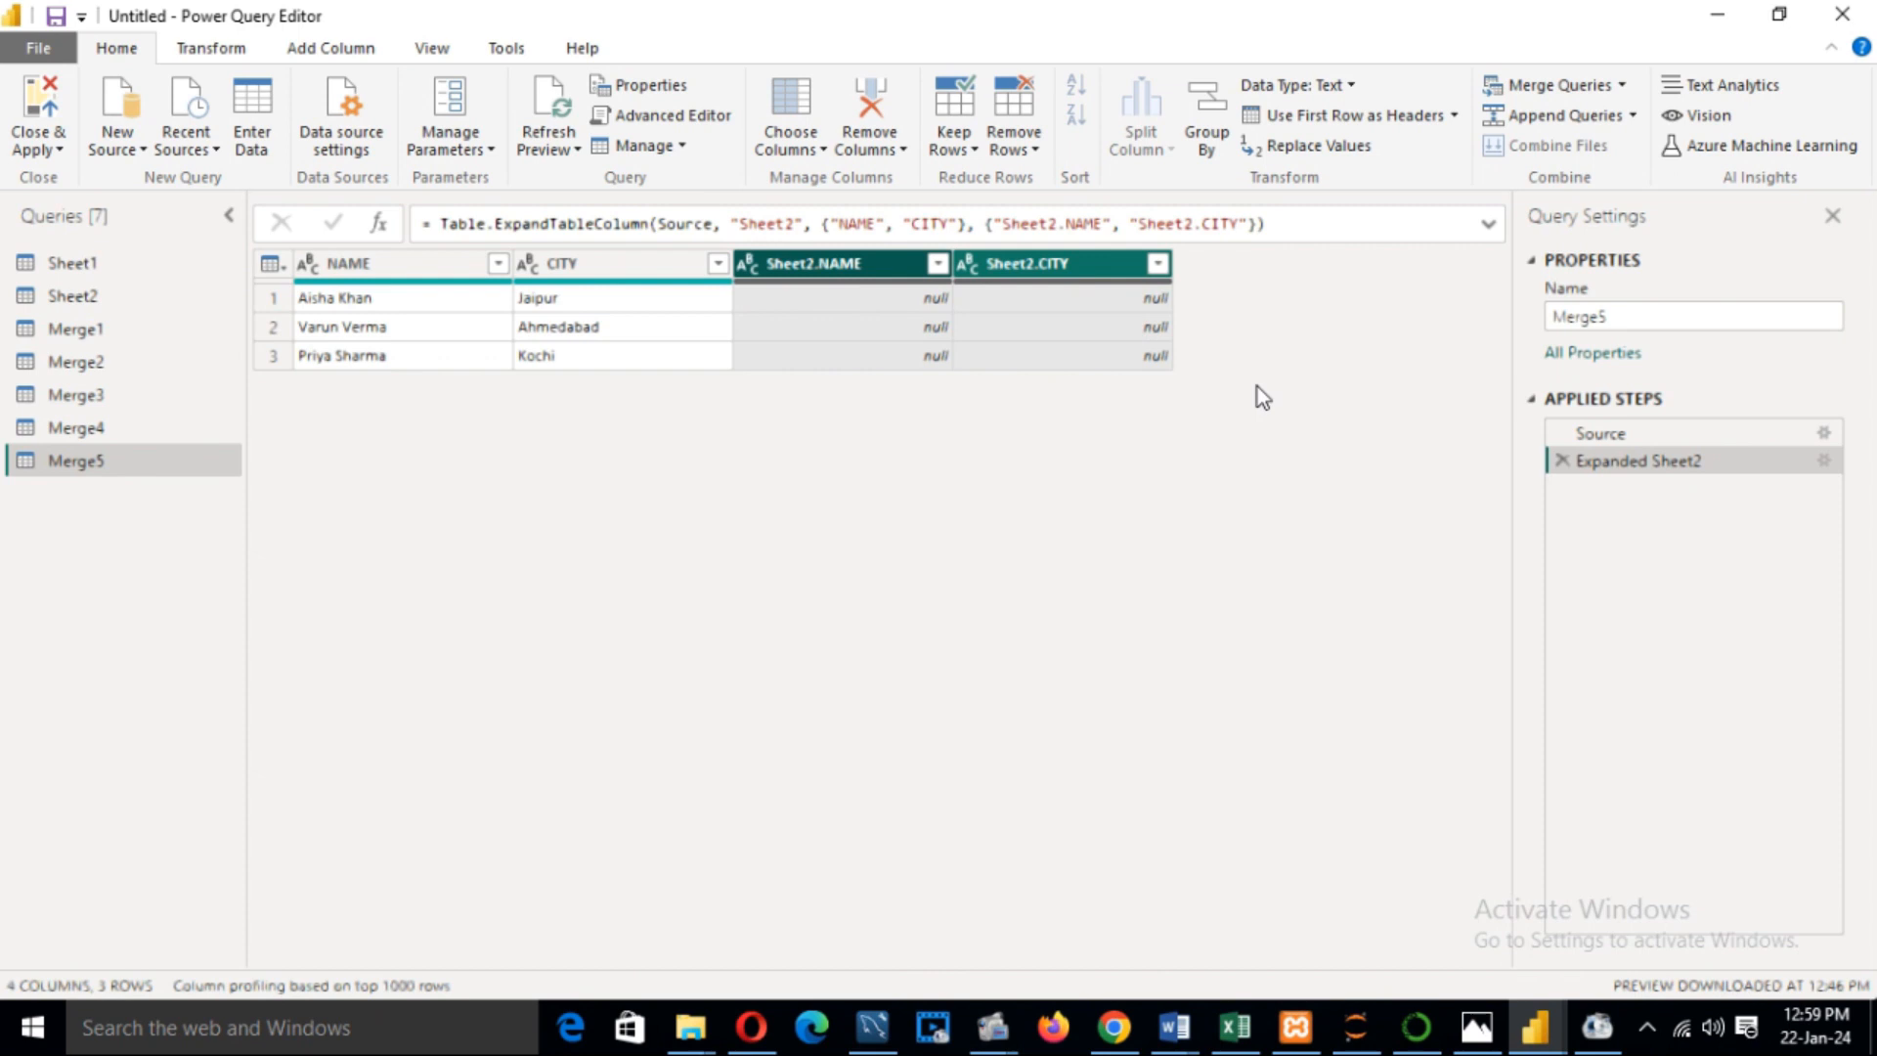
Set up a sixth merge as new with Sheet1 as first table and Sheet2 as second, matched on NAME
left_click(1623, 86)
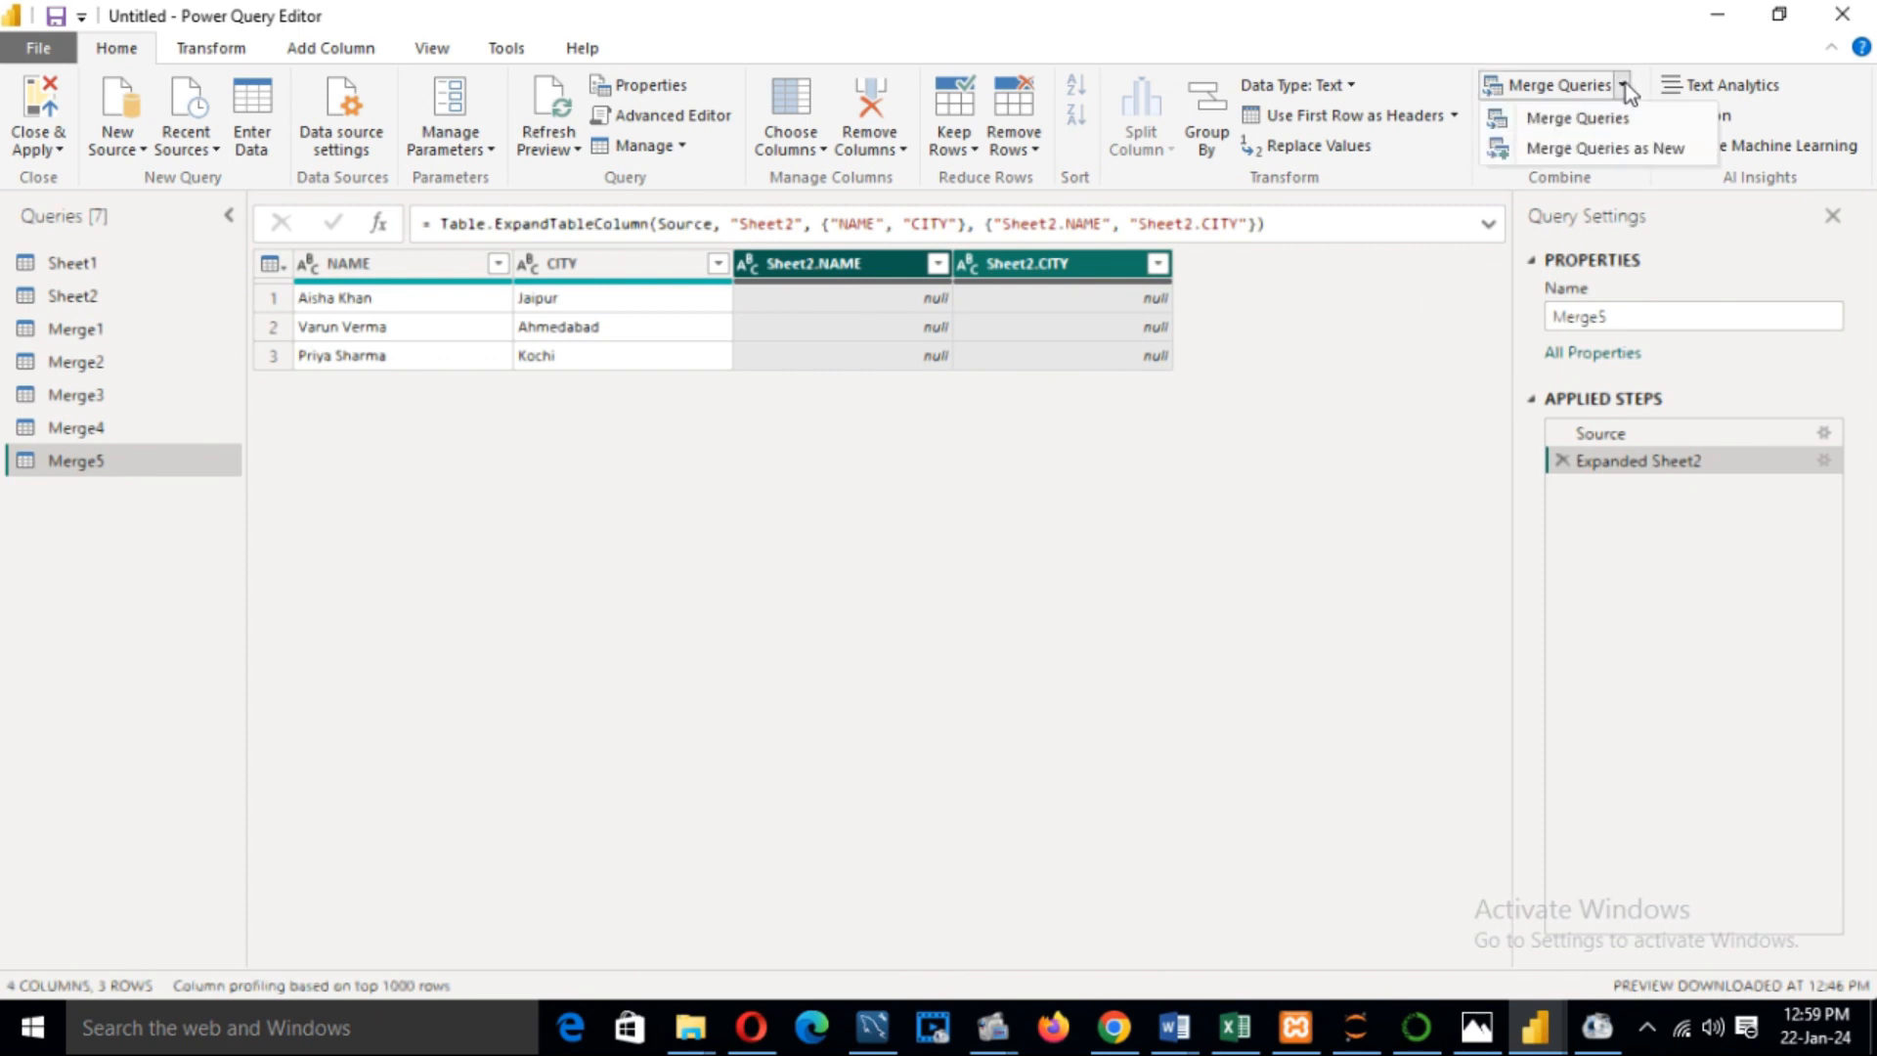
left_click(1608, 148)
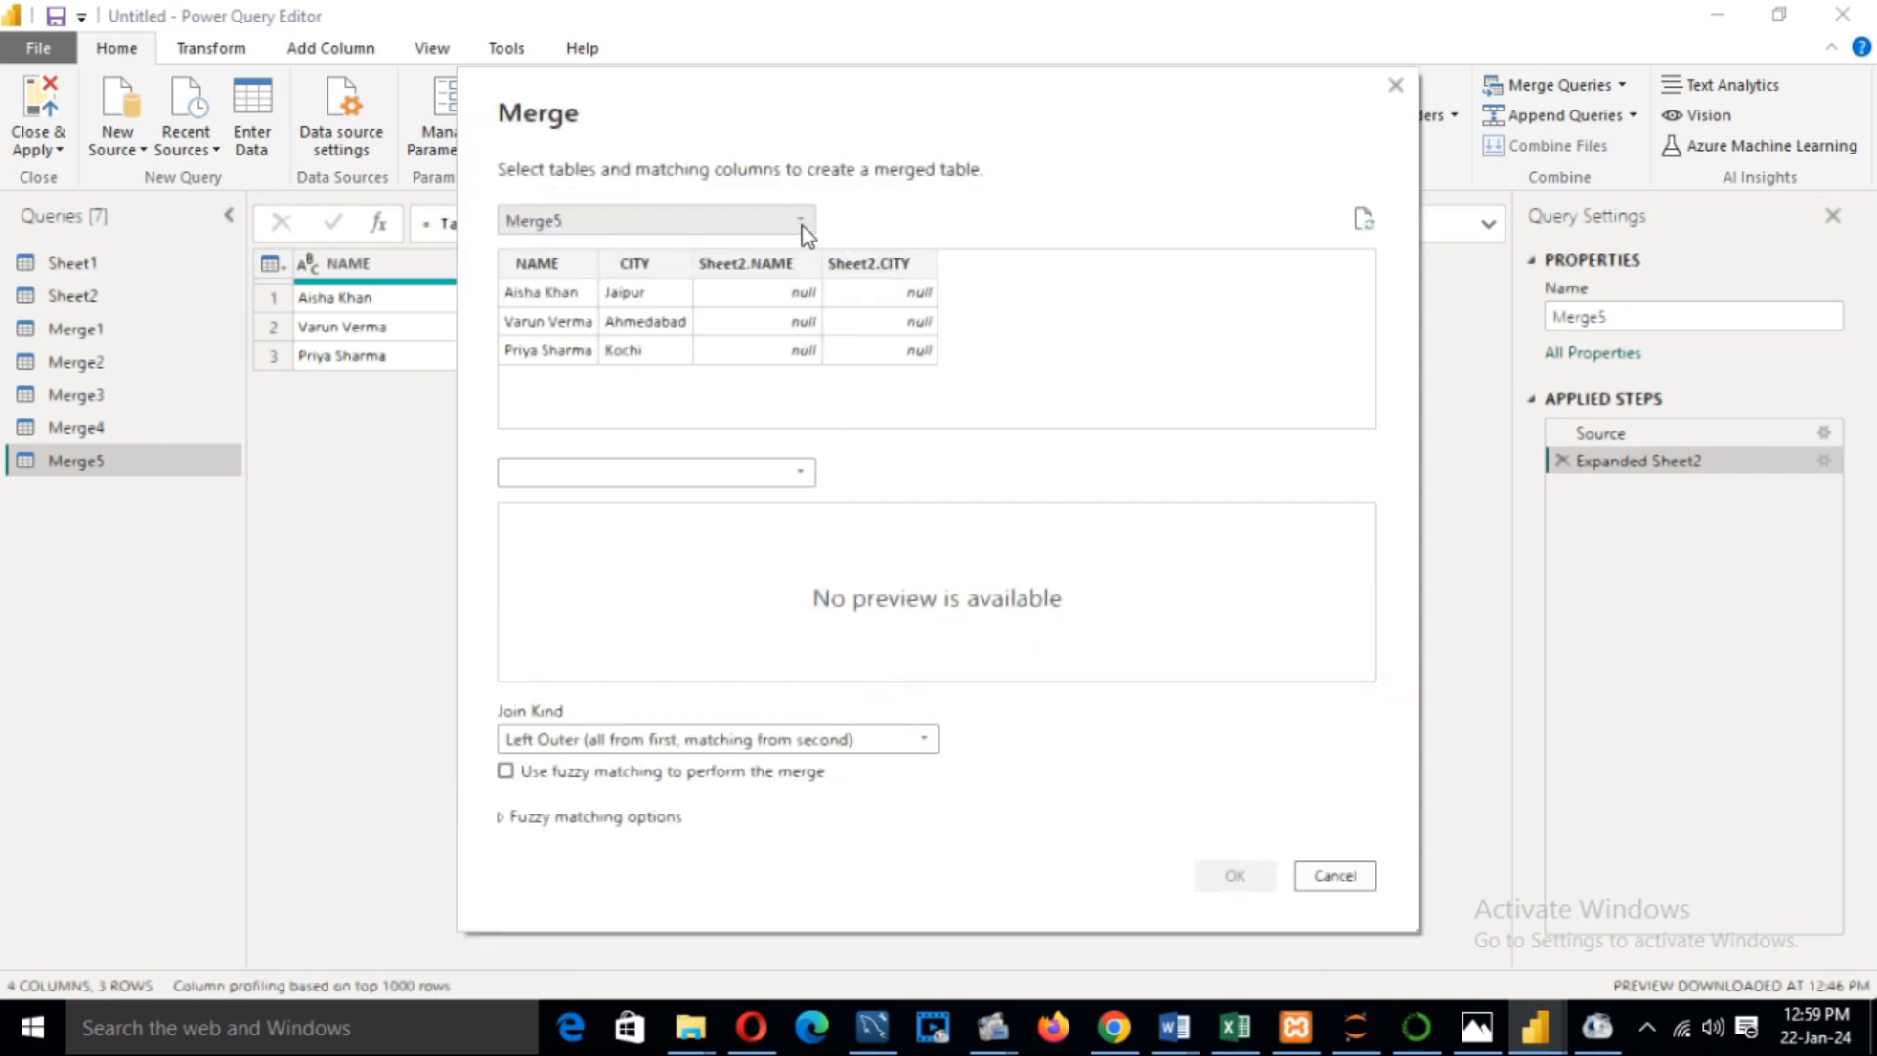
left_click(800, 220)
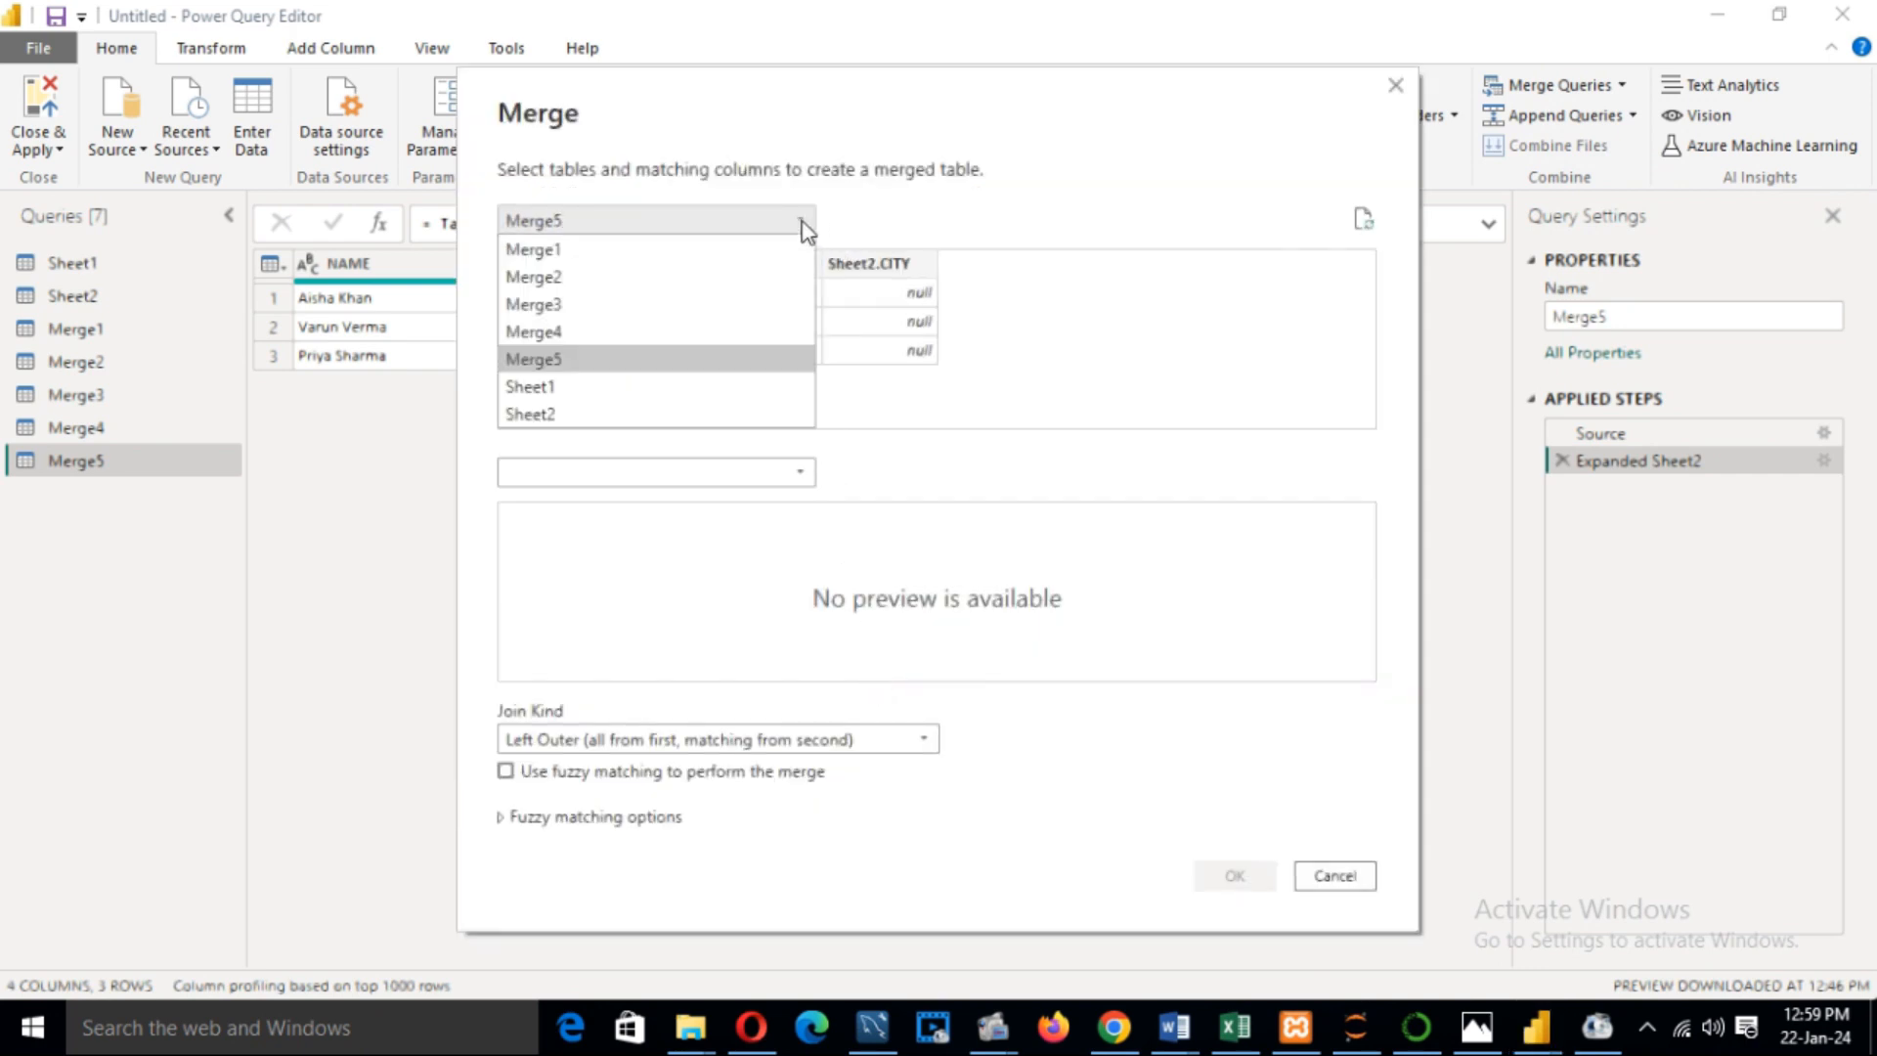
left_click(675, 391)
left_click(814, 477)
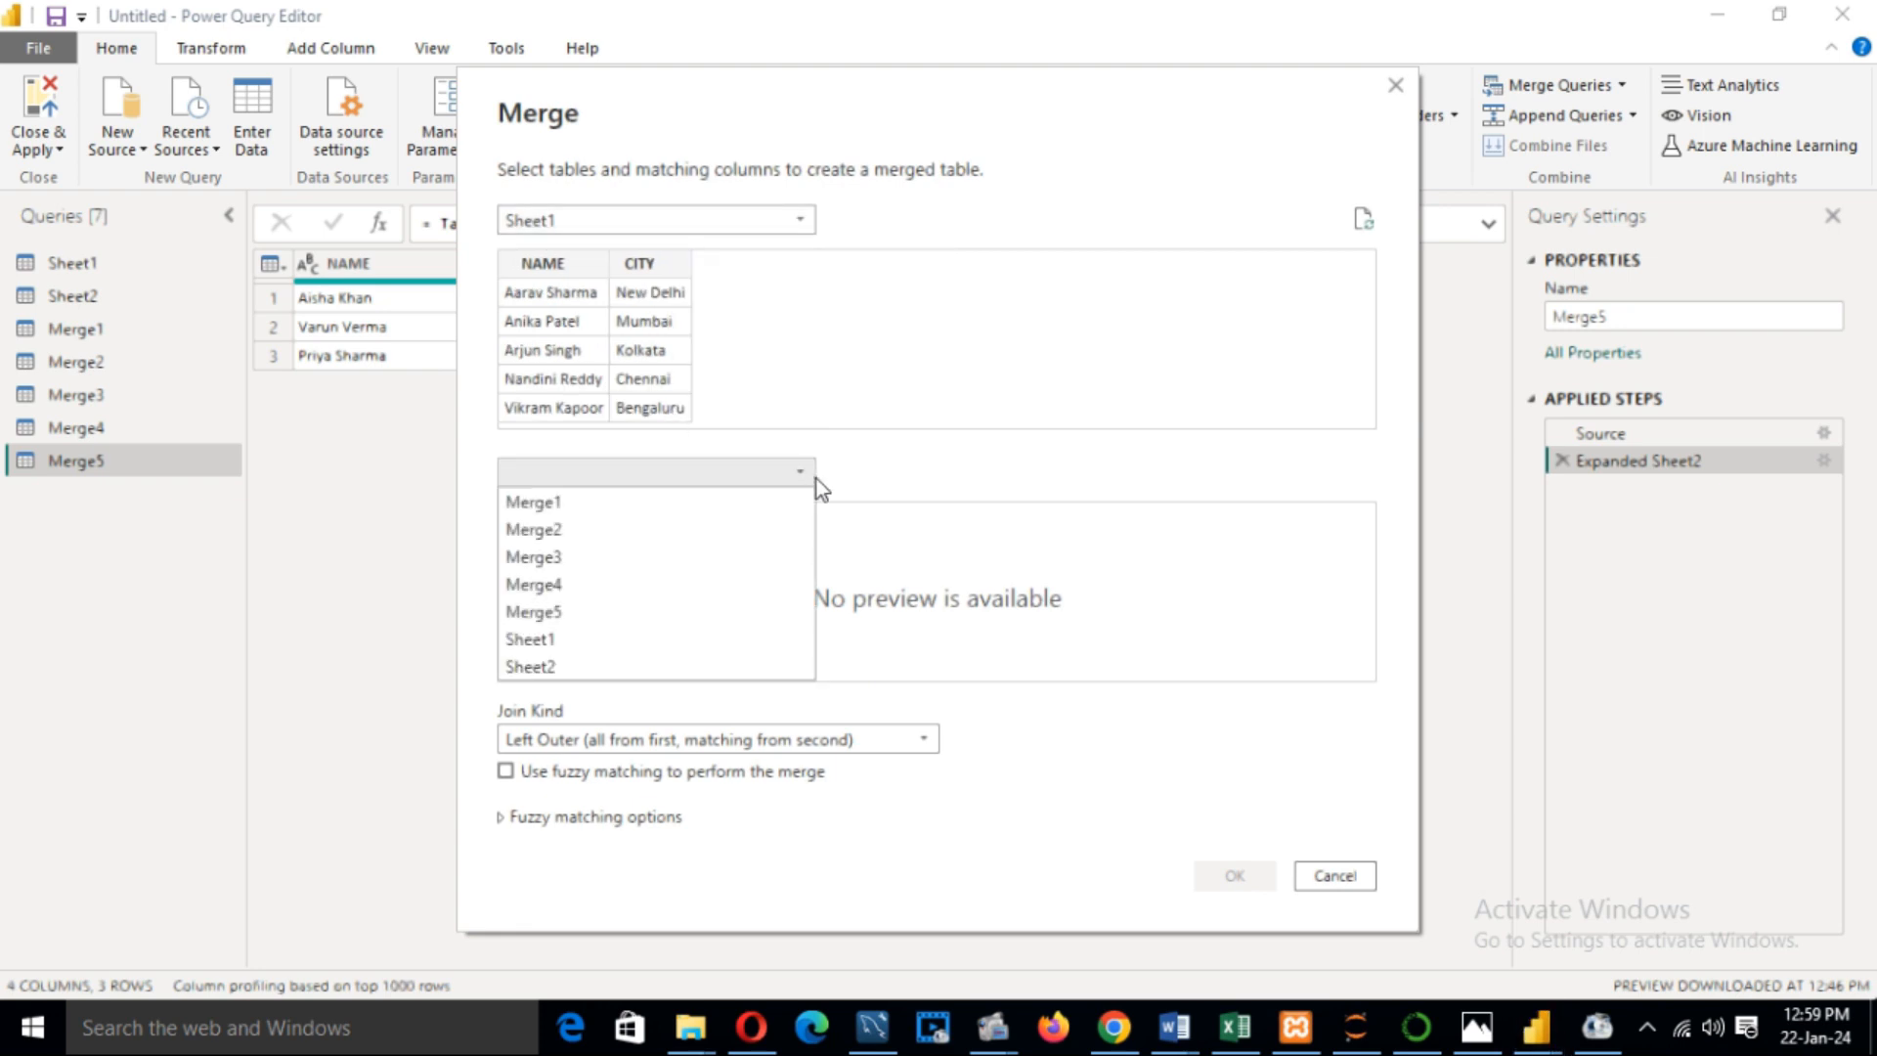
left_click(594, 671)
left_click(543, 270)
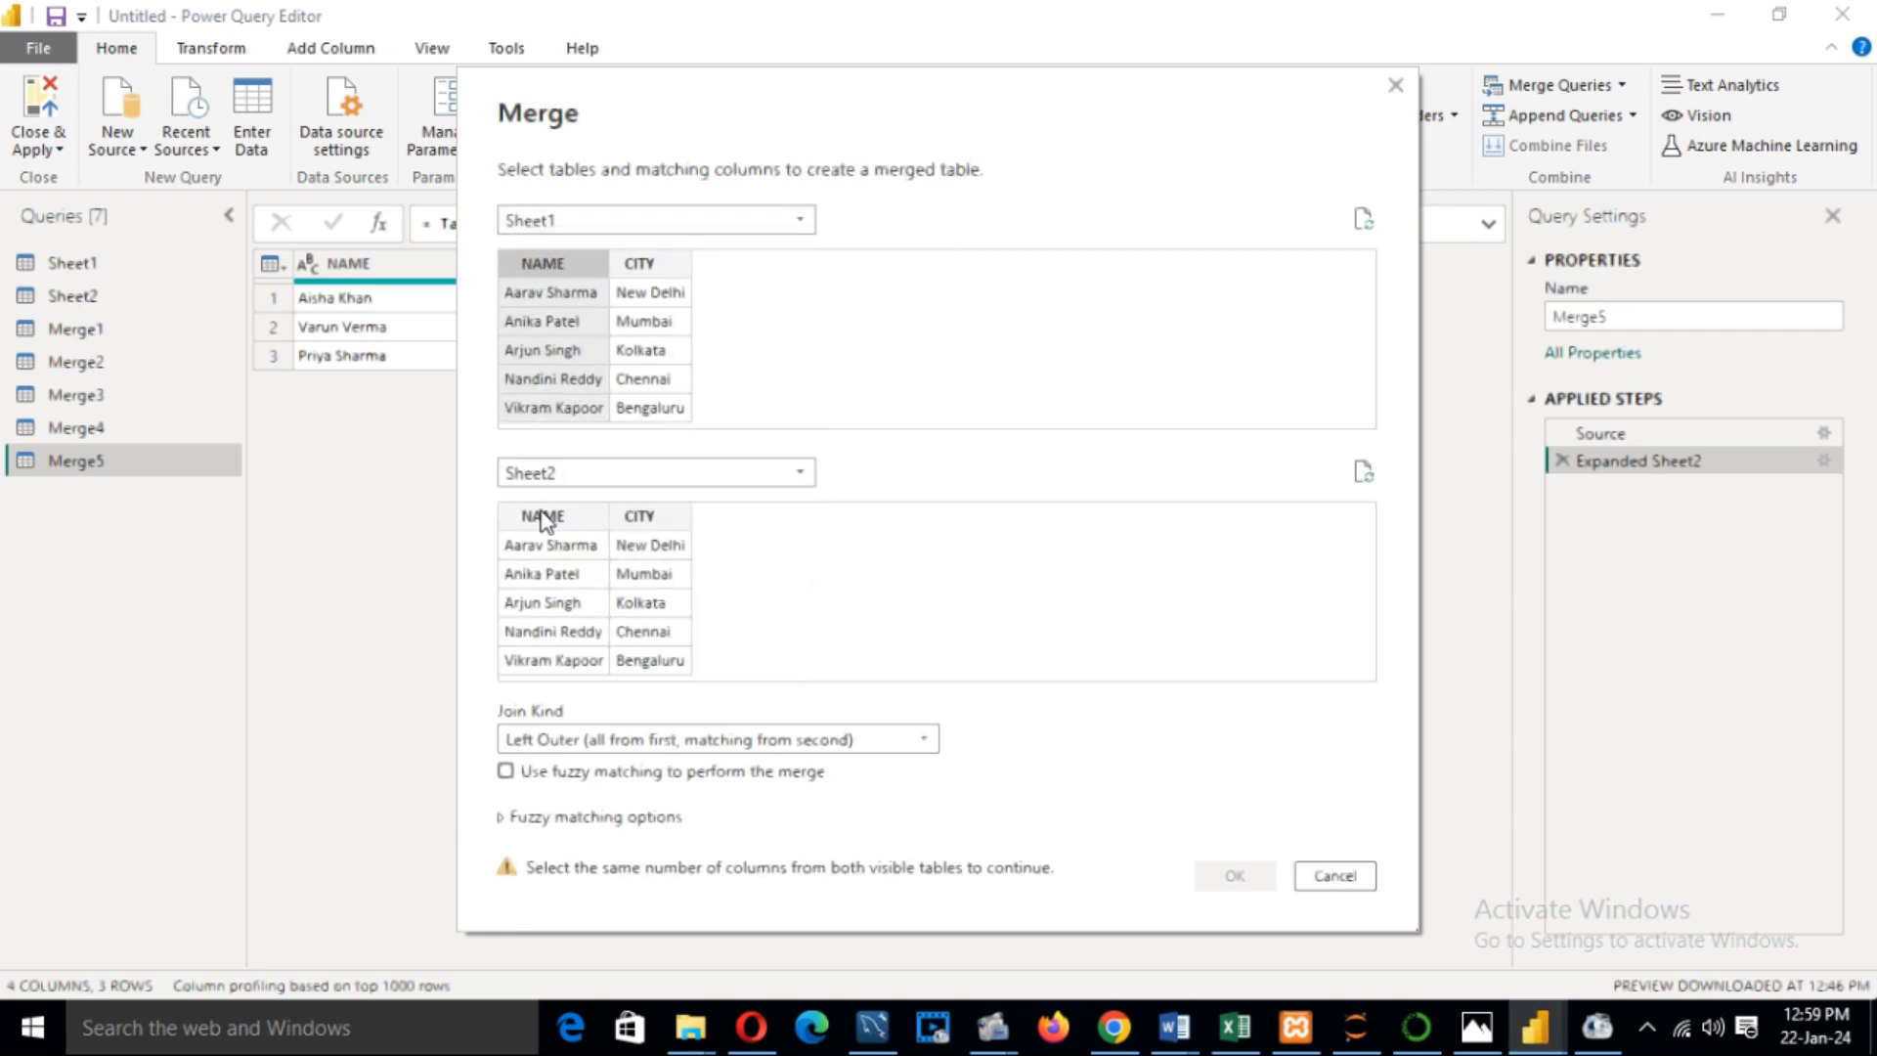
left_click(544, 516)
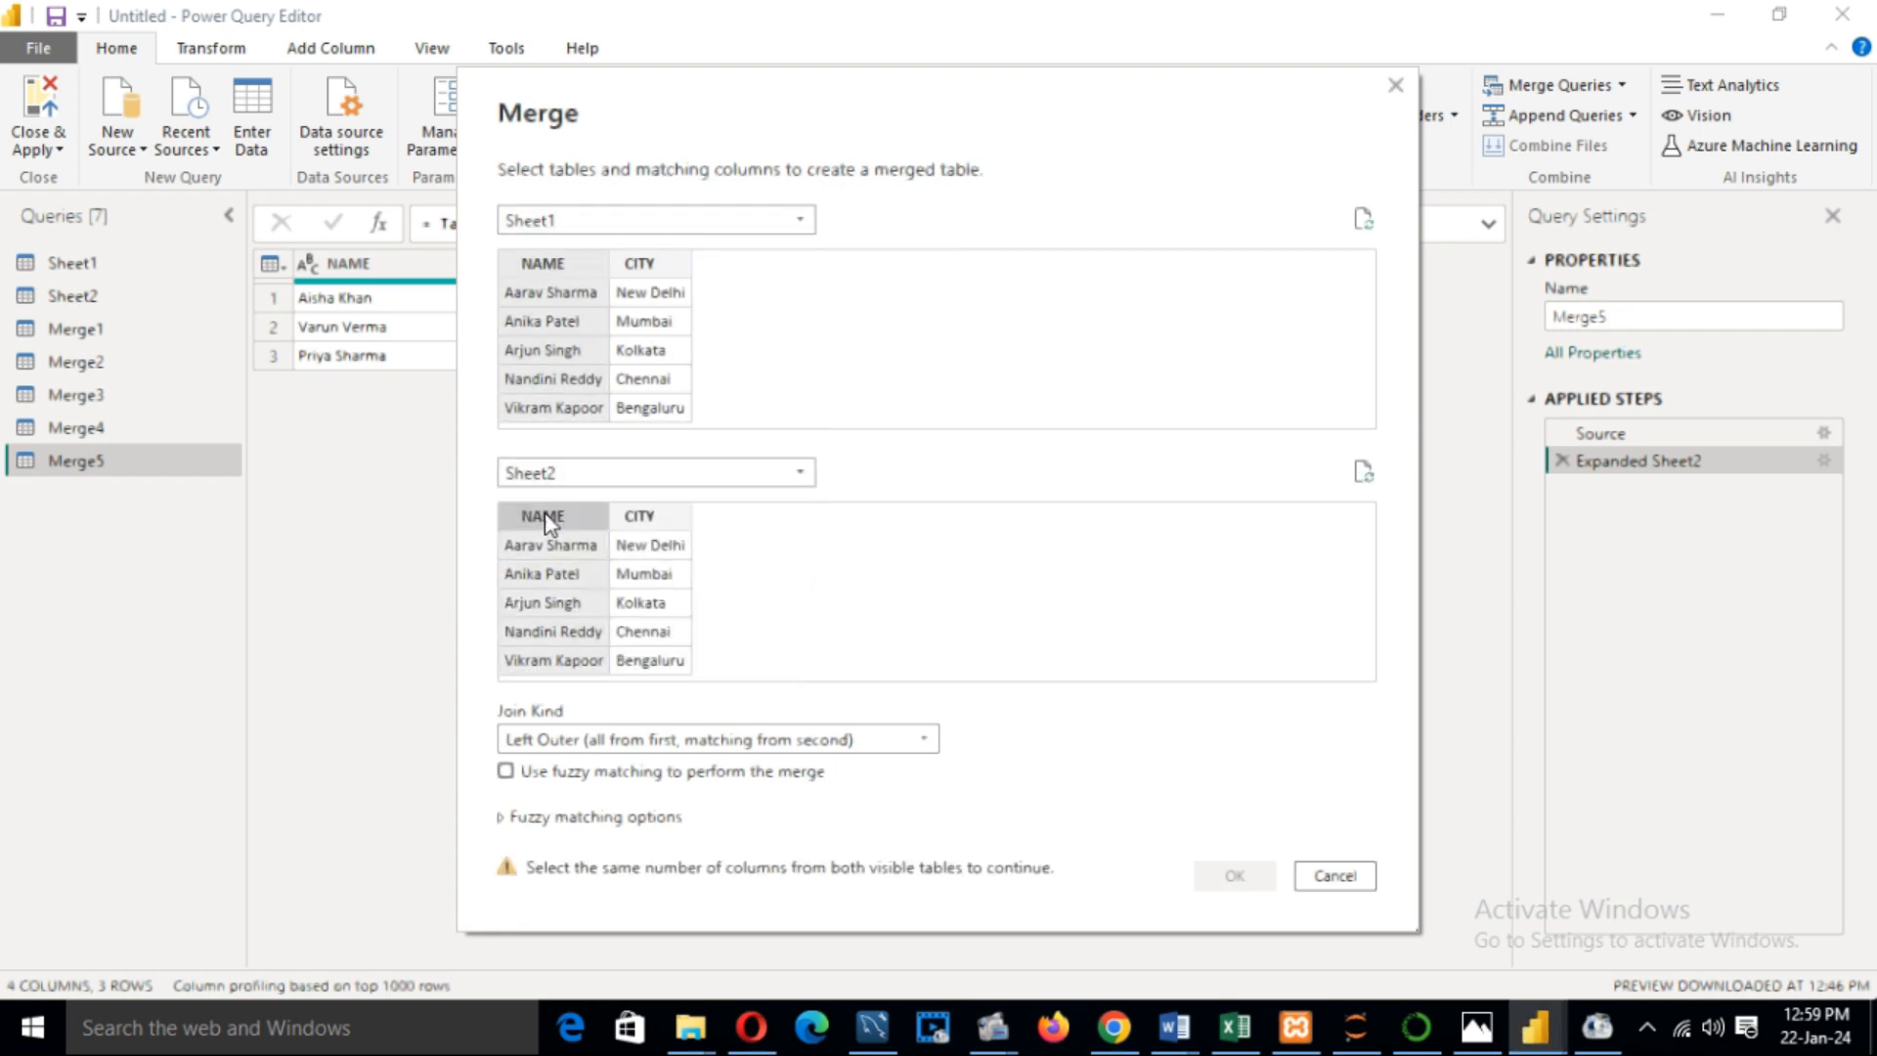
Create the merge with the Right Anti join kind and expand its Sheet2 column with both NAME and CITY
left_click(919, 739)
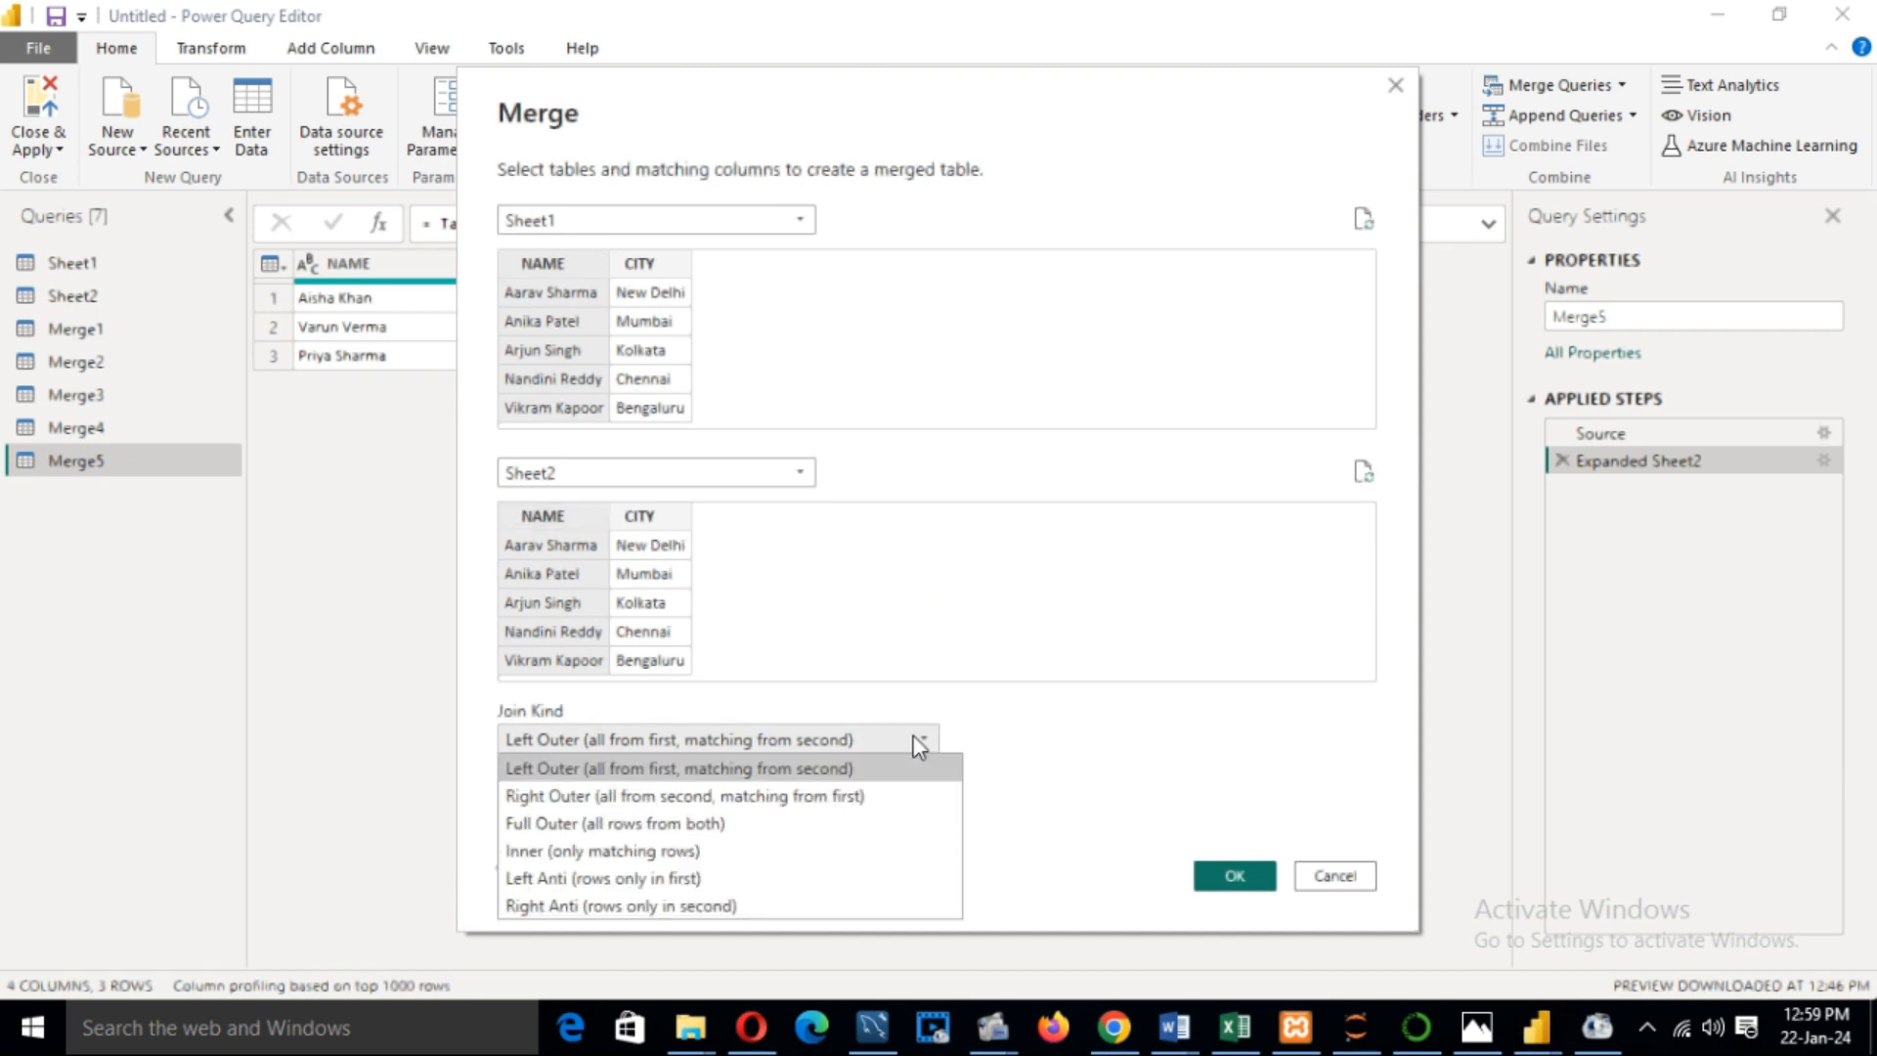
left_click(755, 918)
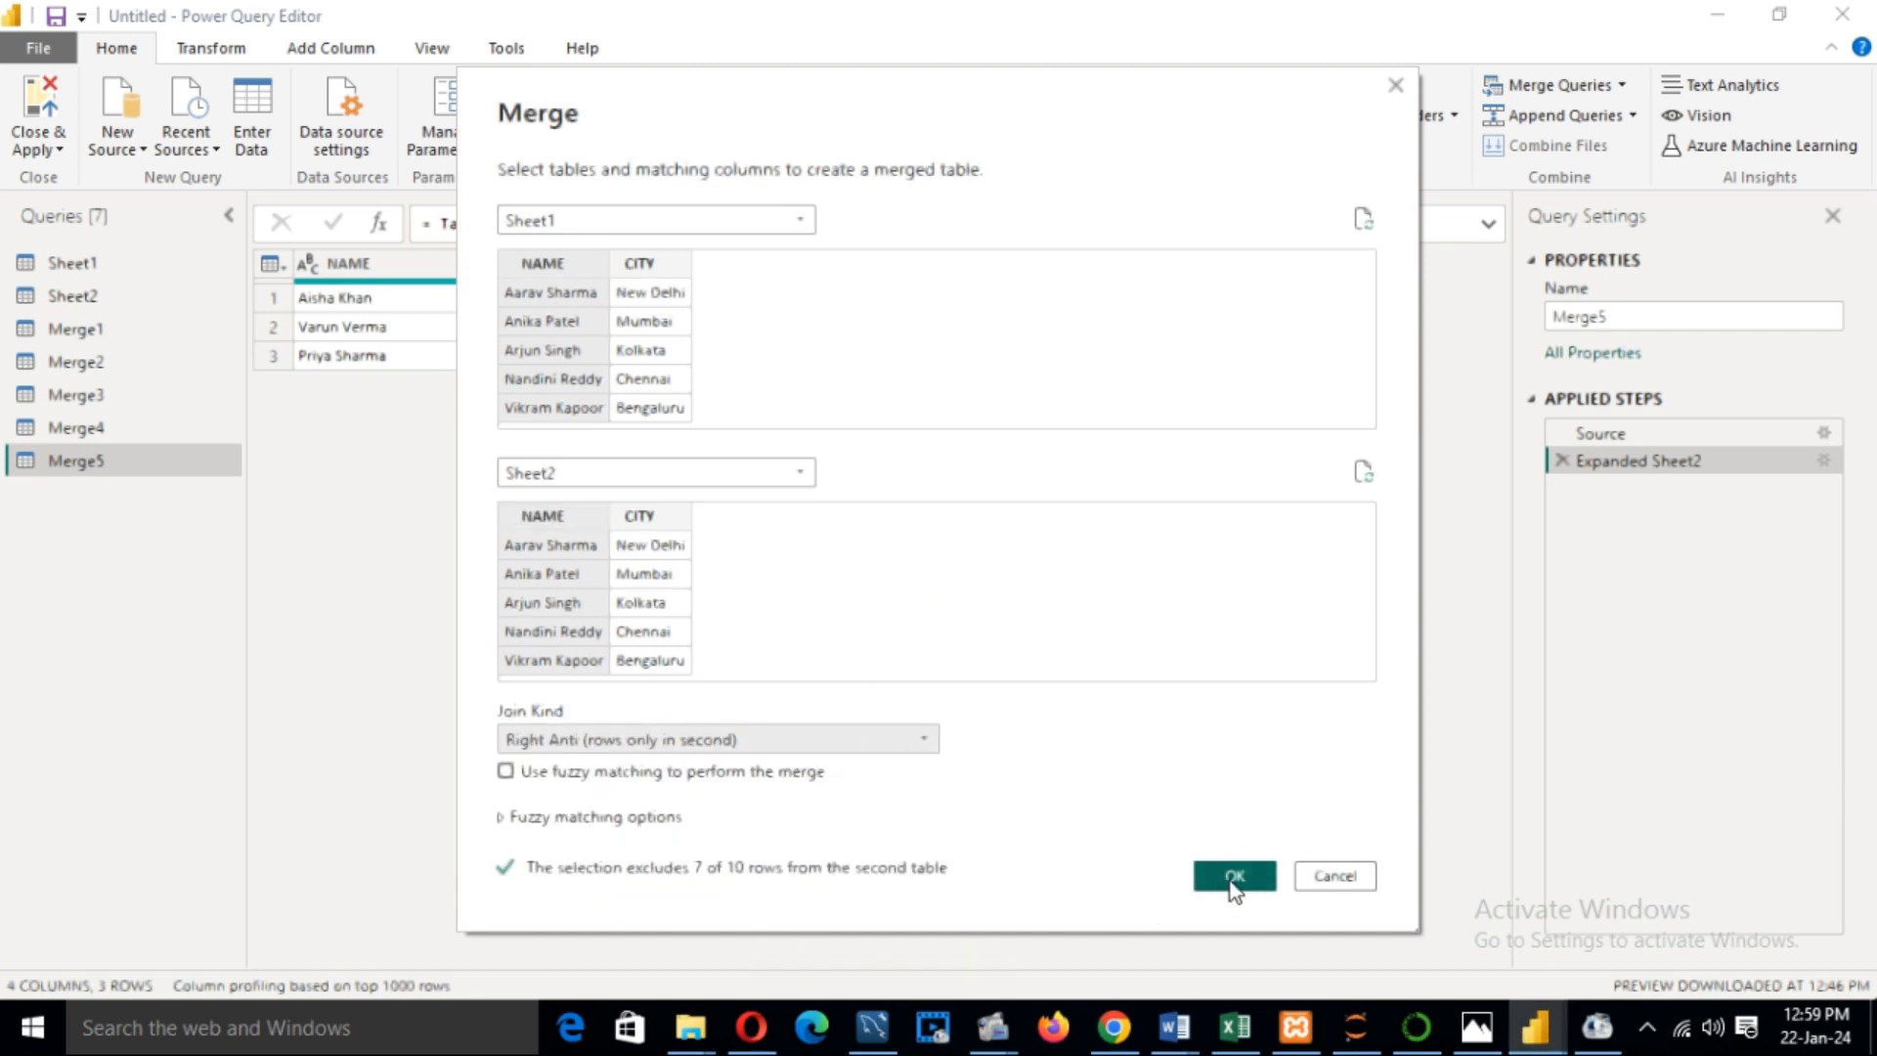
left_click(1231, 878)
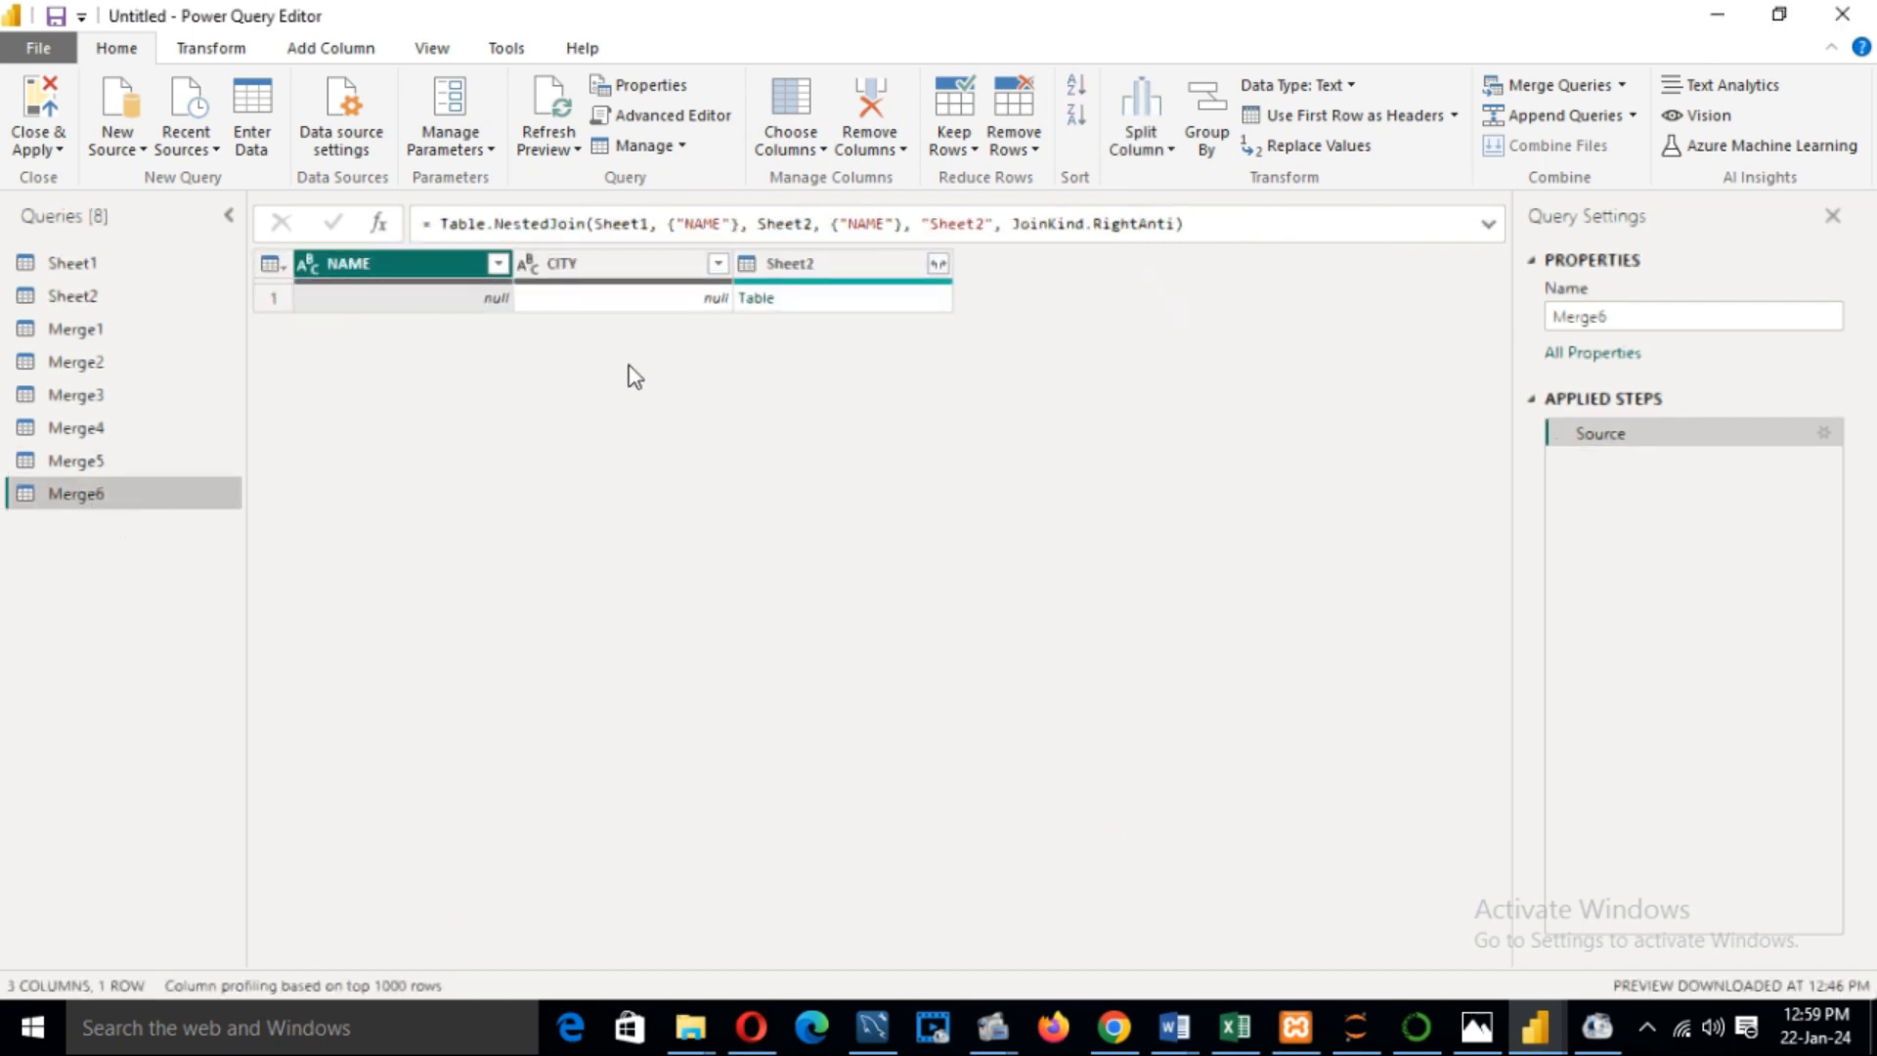
left_click(938, 266)
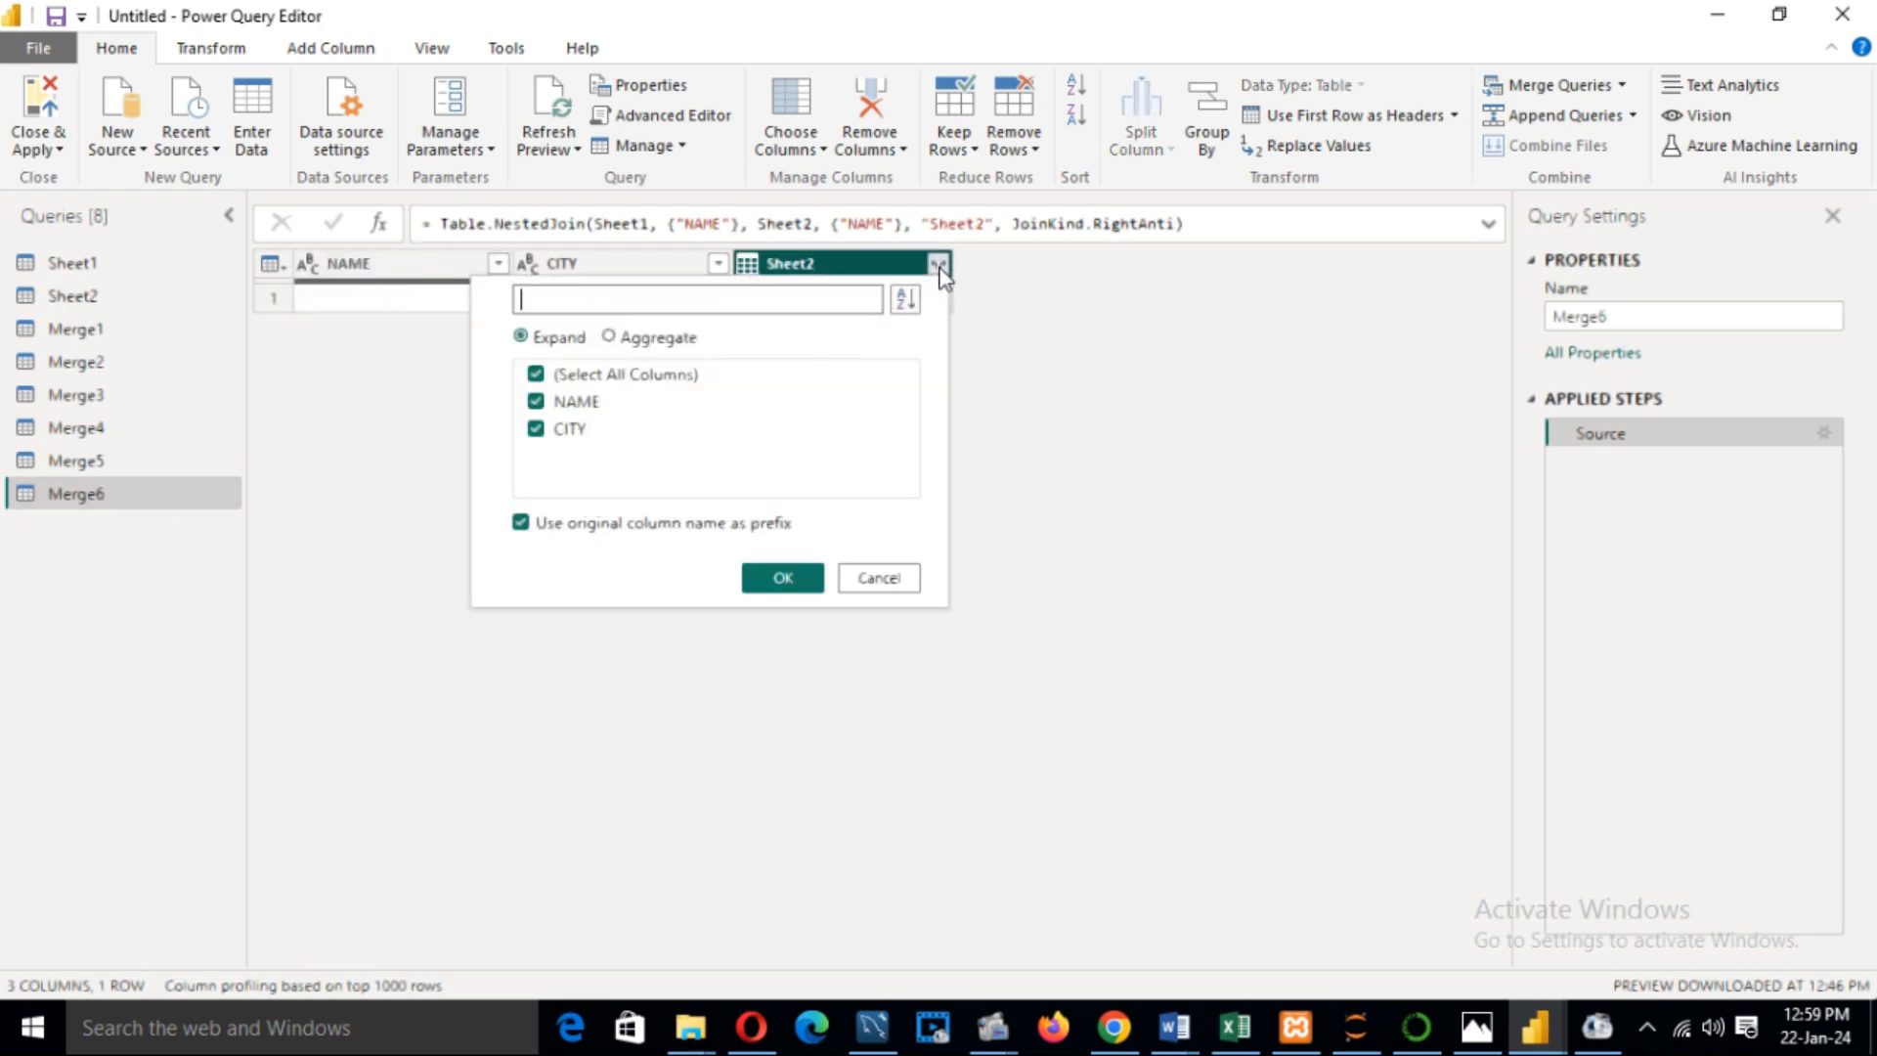
left_click(777, 578)
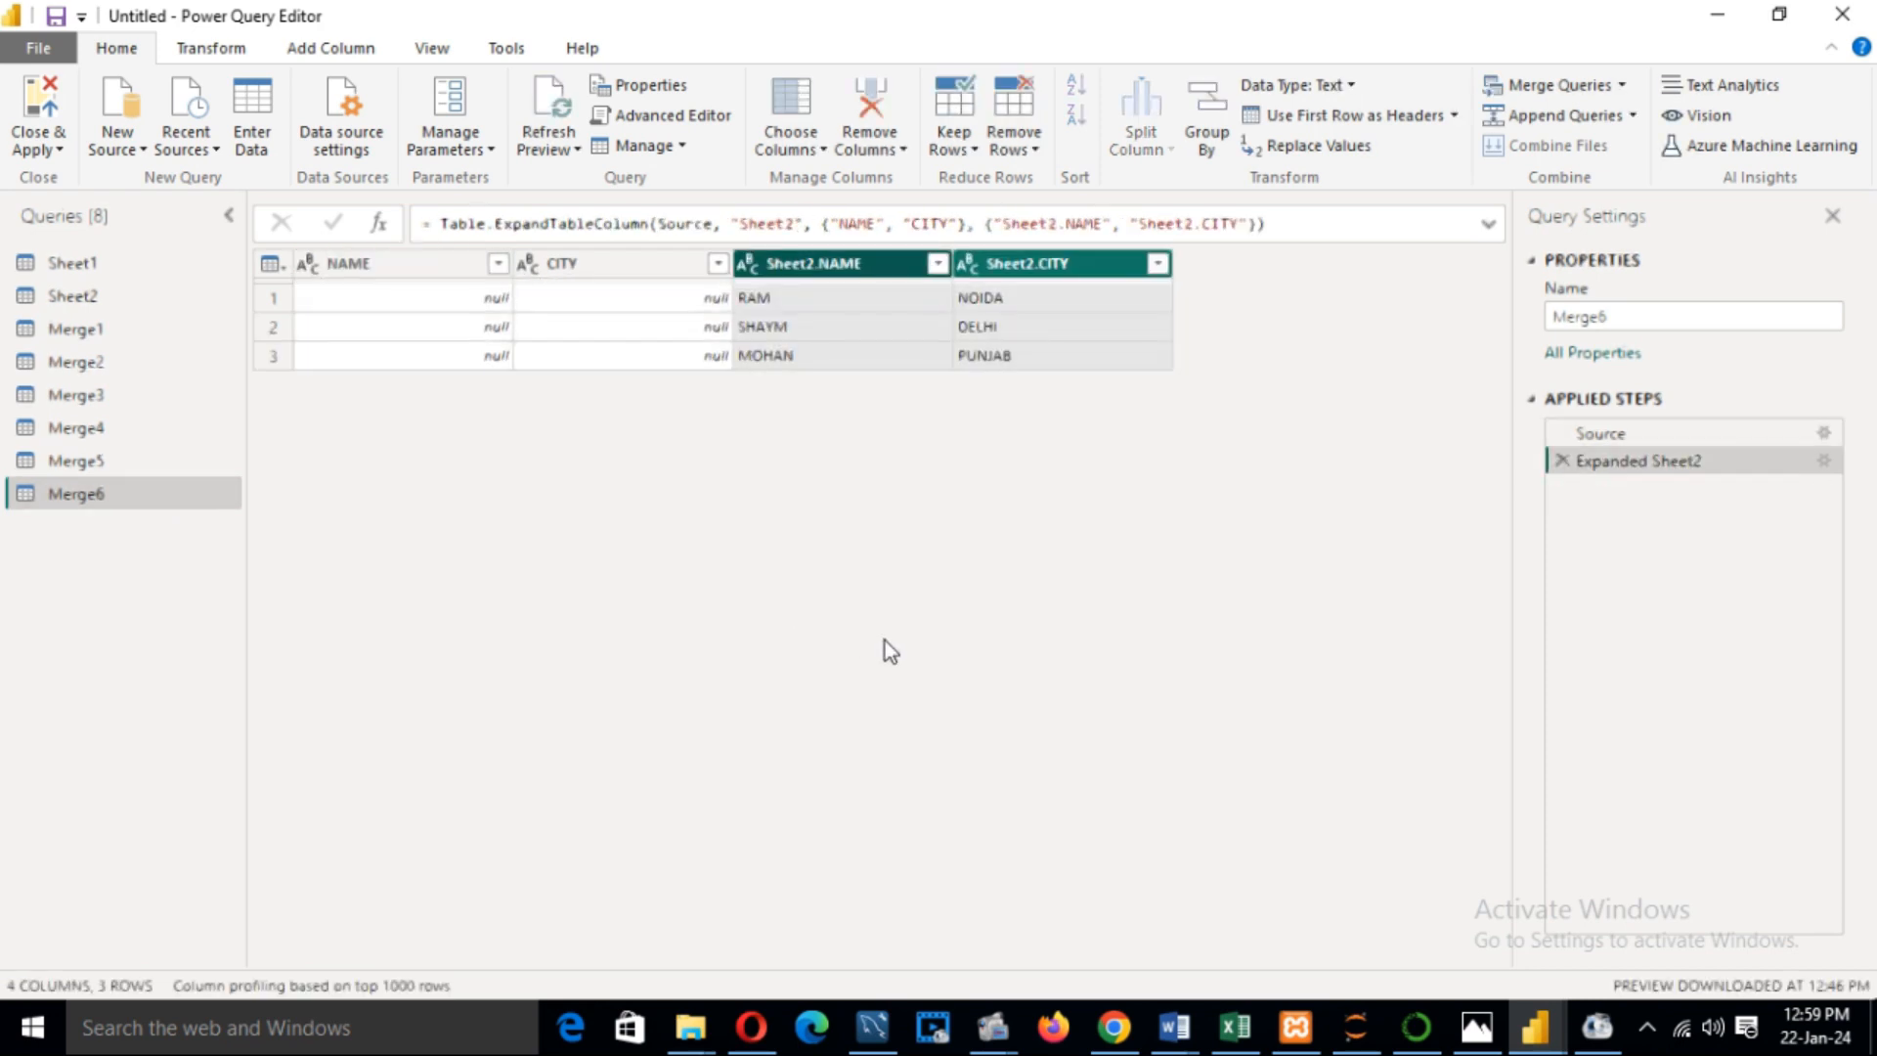